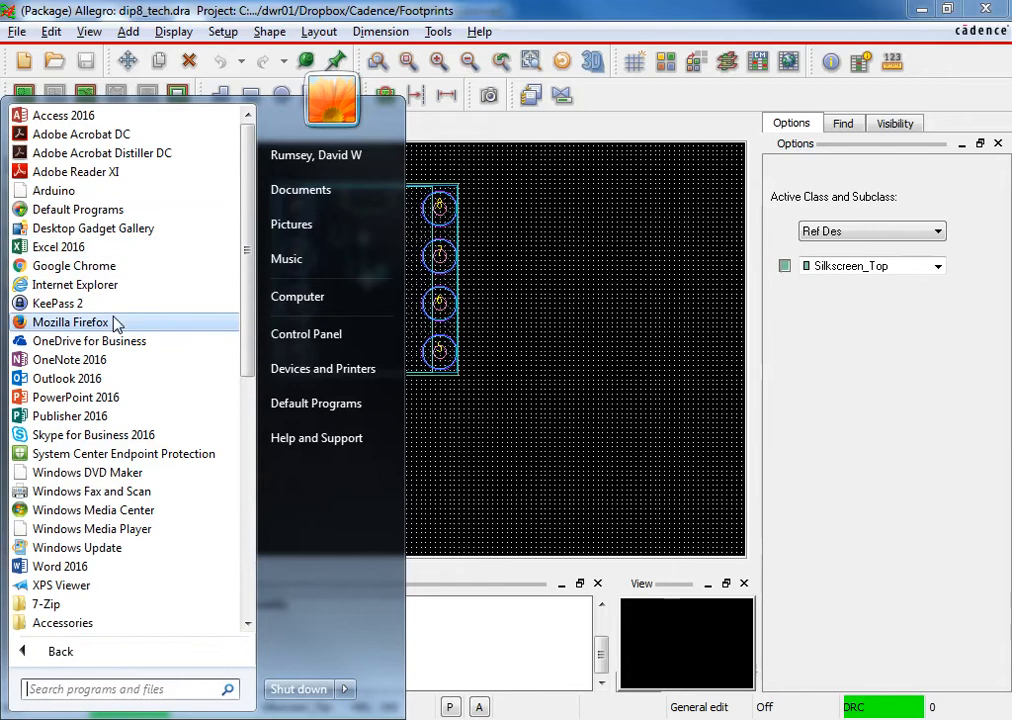
scroll(55, 328, "down", 2)
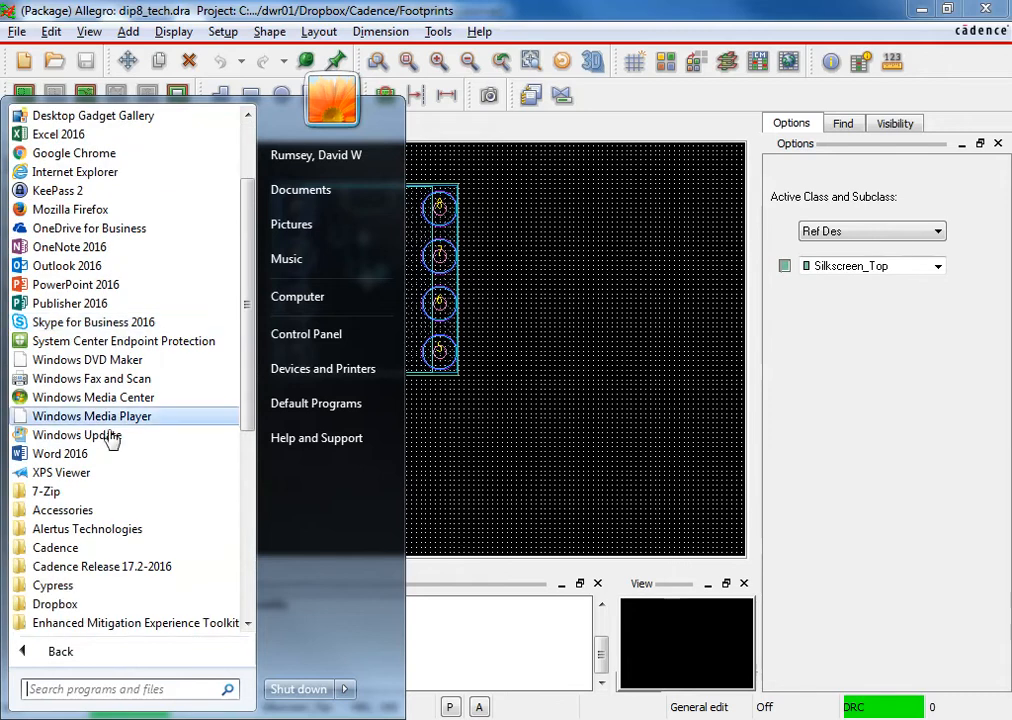
left_click(70, 567)
scroll(170, 502, "down", 1)
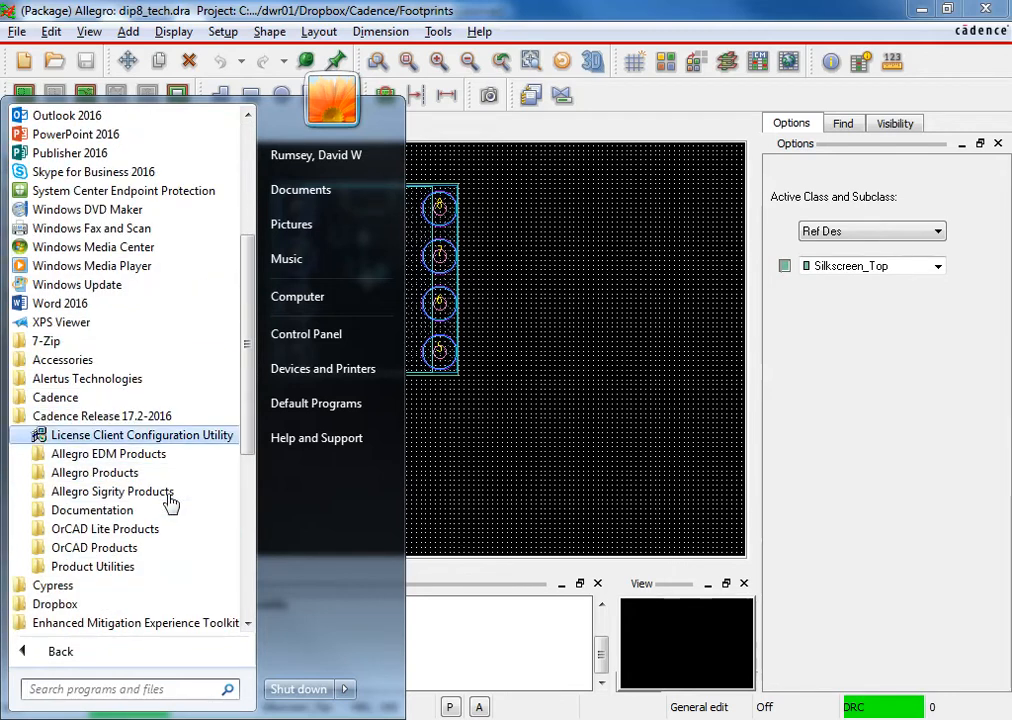
left_click(100, 472)
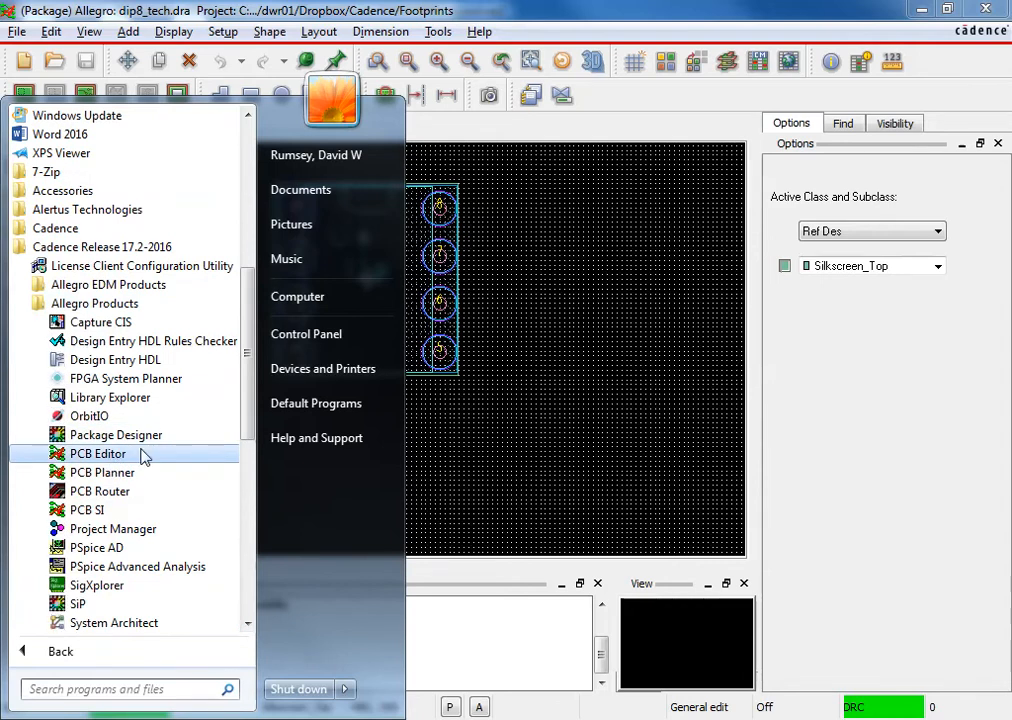
left_click(587, 280)
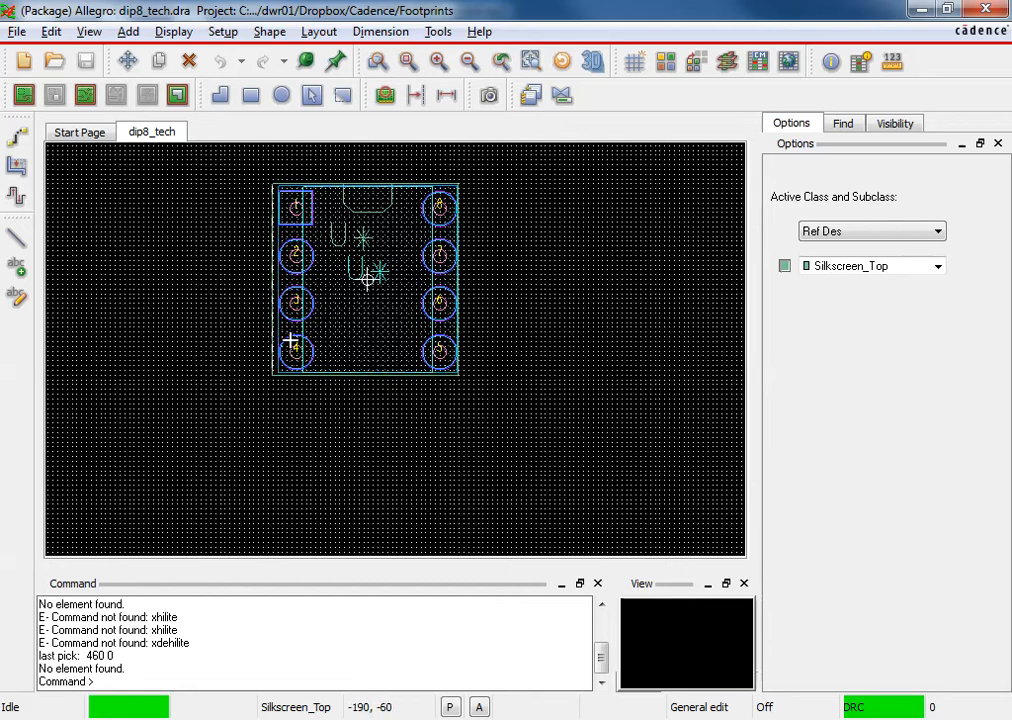
Start a new drawing and set its type to Board (wizard).
left_click(17, 33)
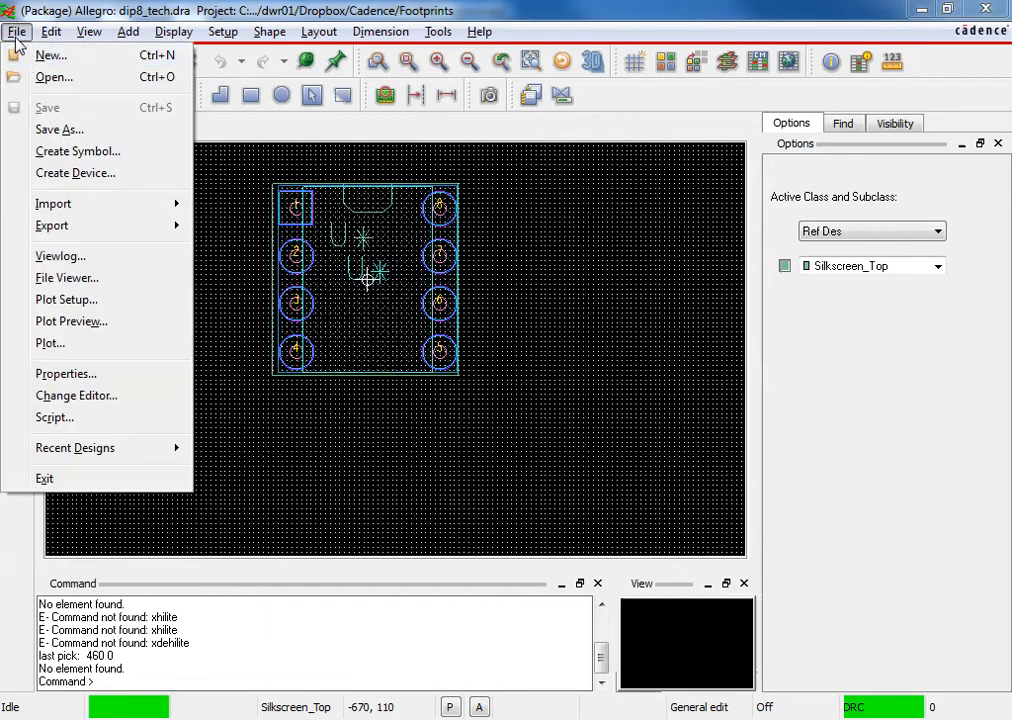
left_click(48, 57)
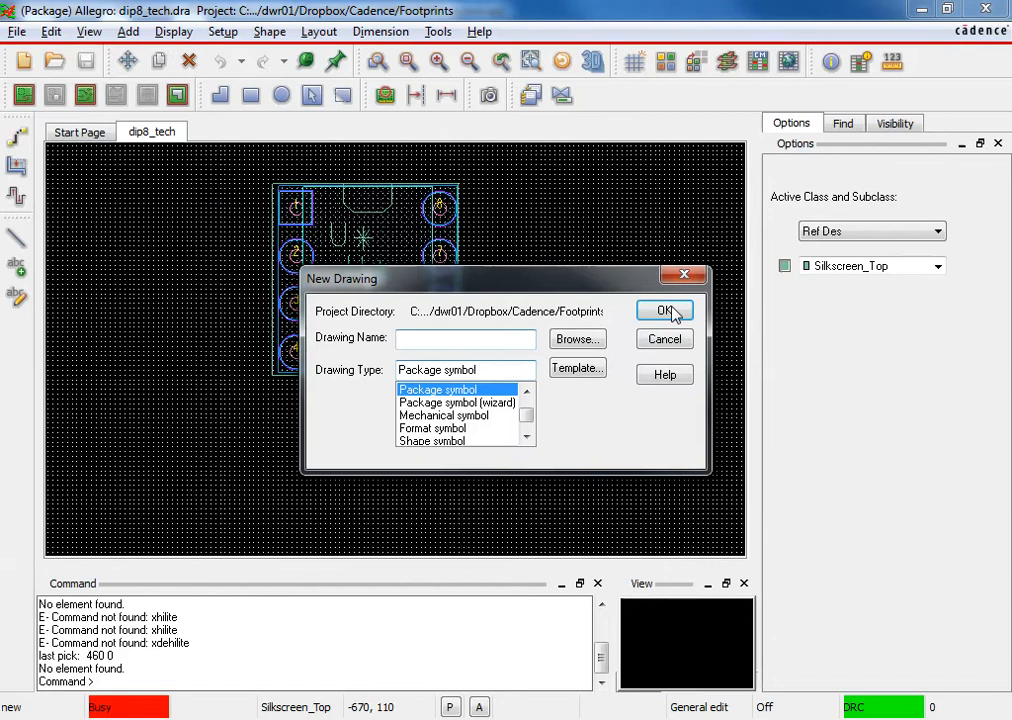
scroll(531, 405, "up", 1)
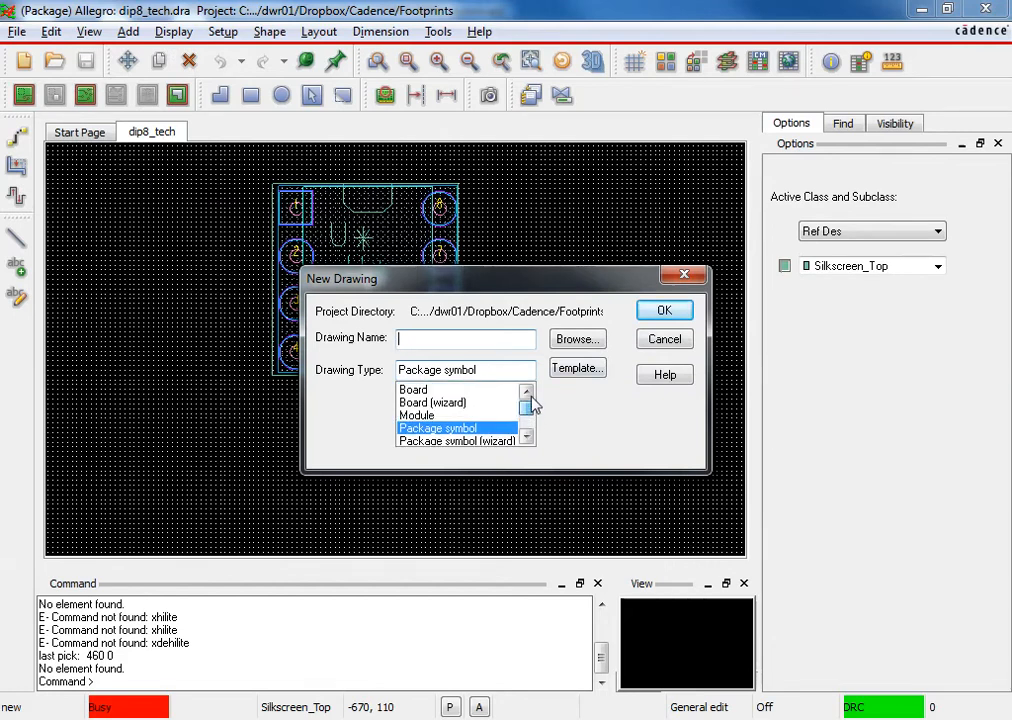
left_click(465, 403)
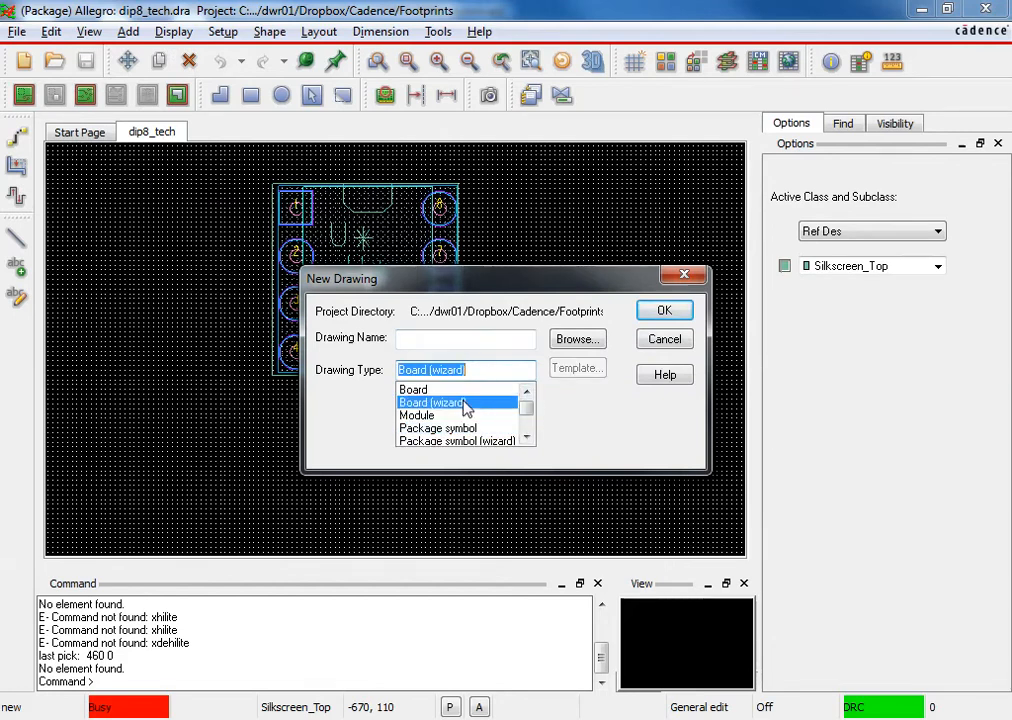
Create the drawing as PWM_Layout.brd in the allegro folder under Cadence/SampleCiruits/PWM.
left_click(590, 340)
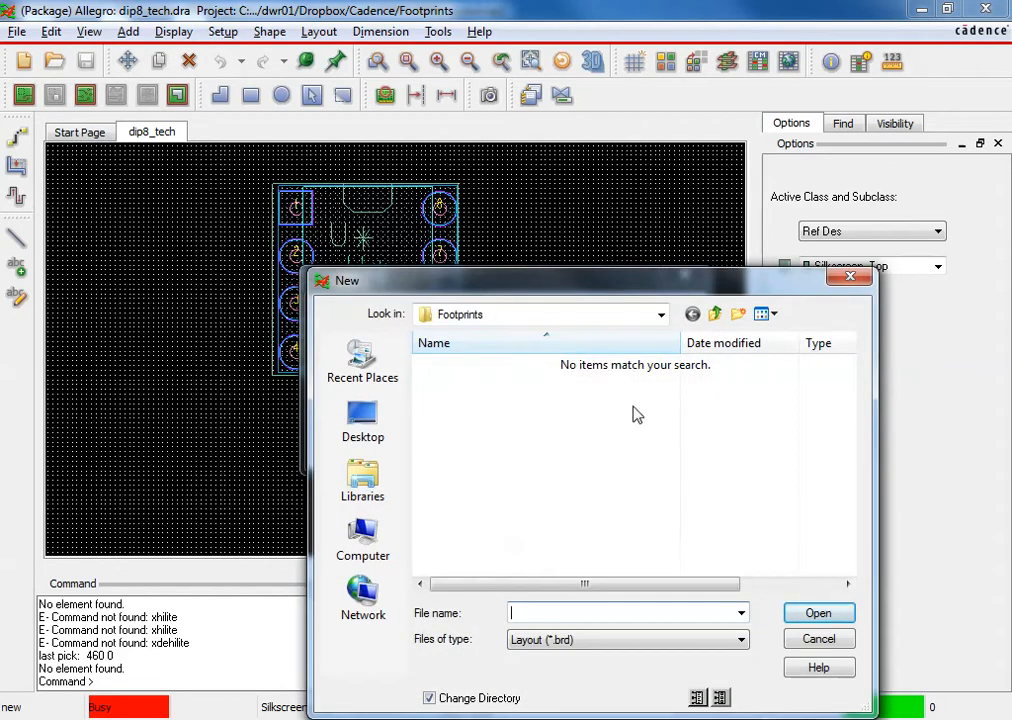
left_click(506, 318)
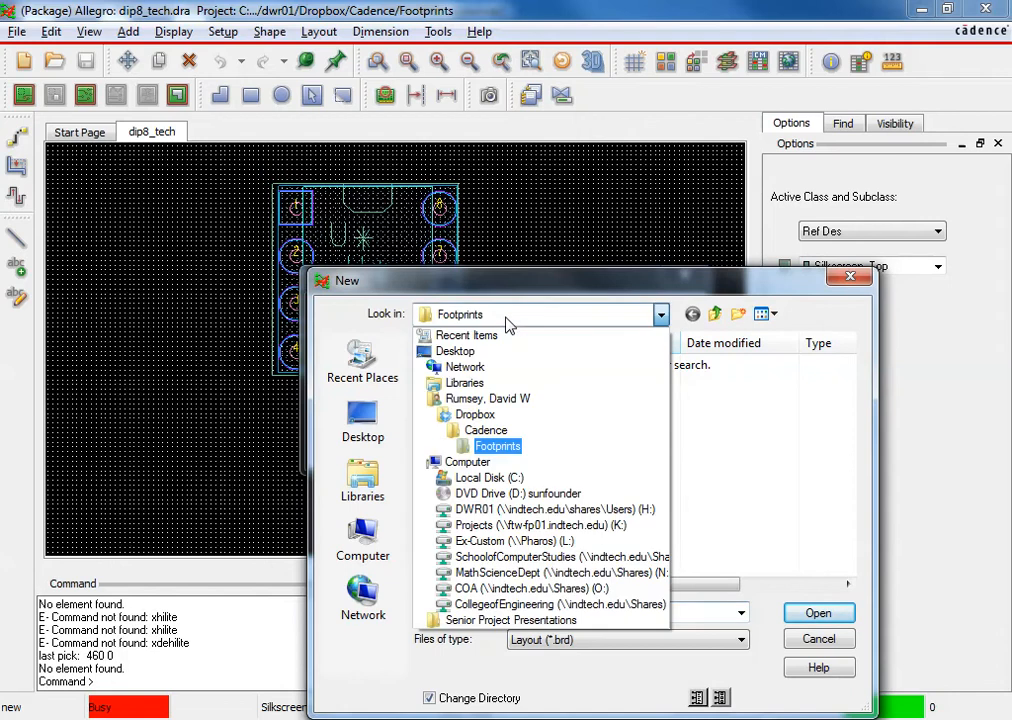
left_click(513, 418)
double_click(462, 384)
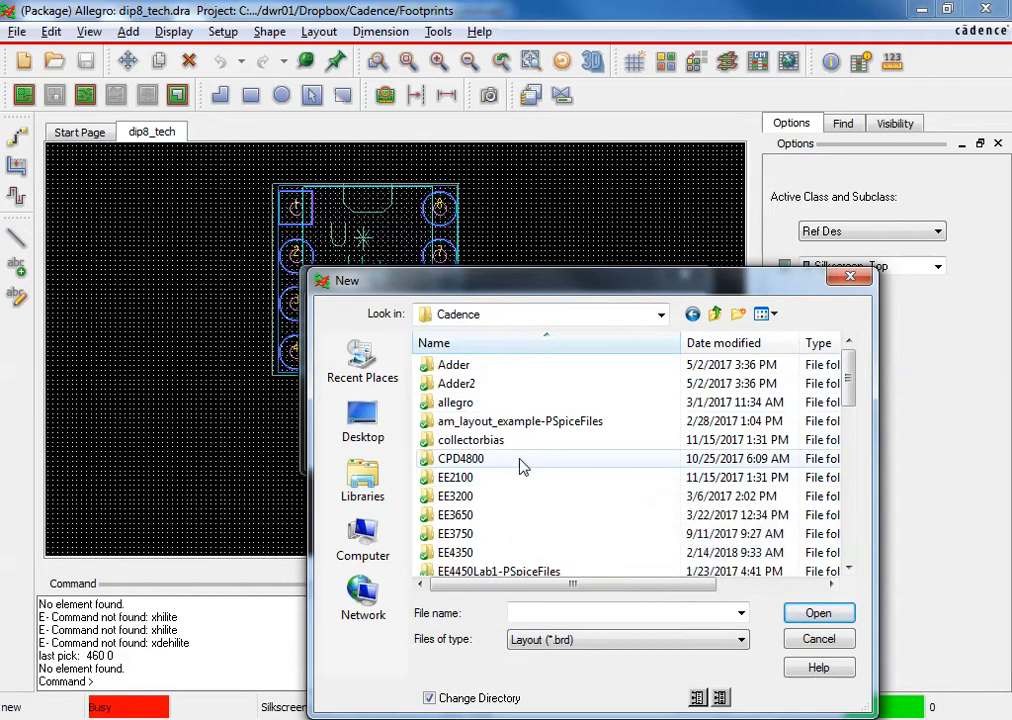
scroll(522, 466, "down", 5)
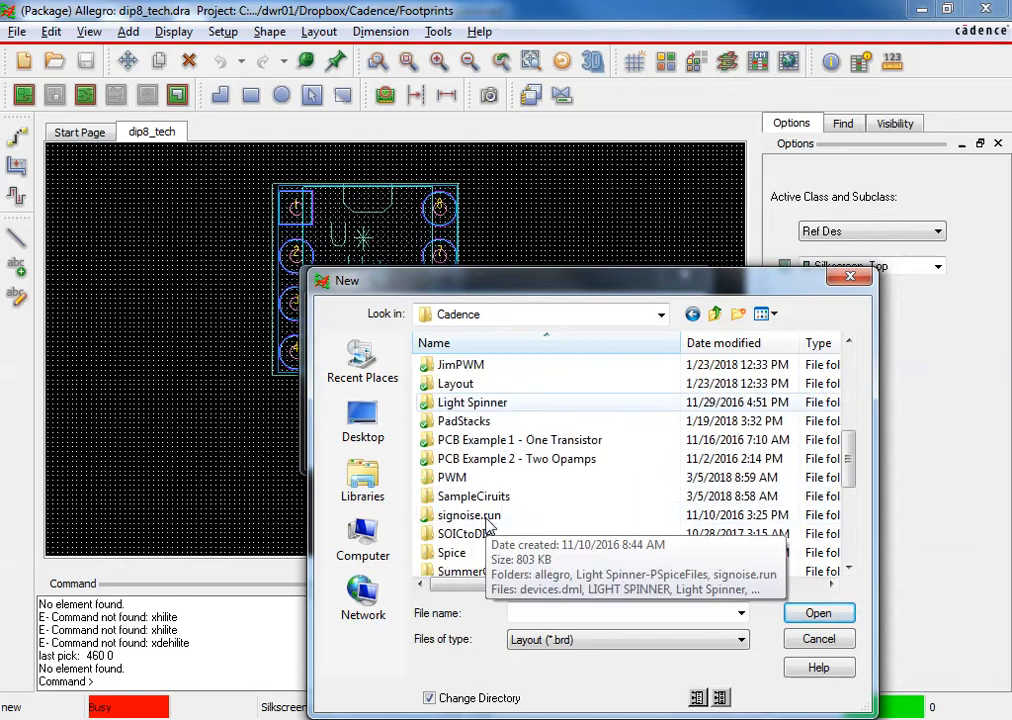
double_click(476, 497)
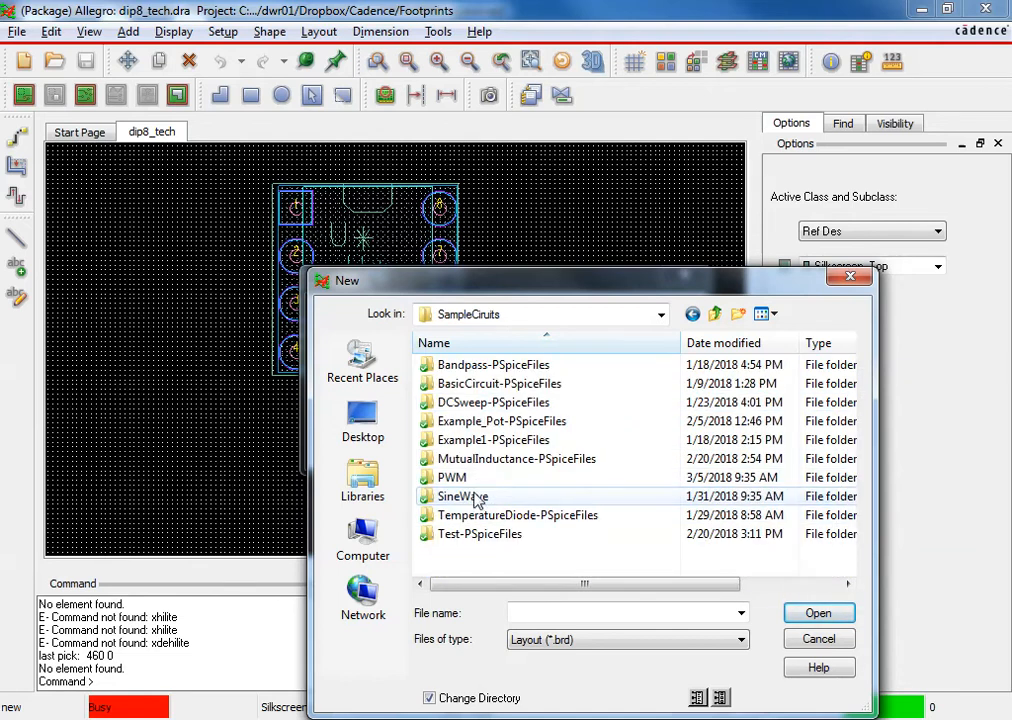
double_click(460, 478)
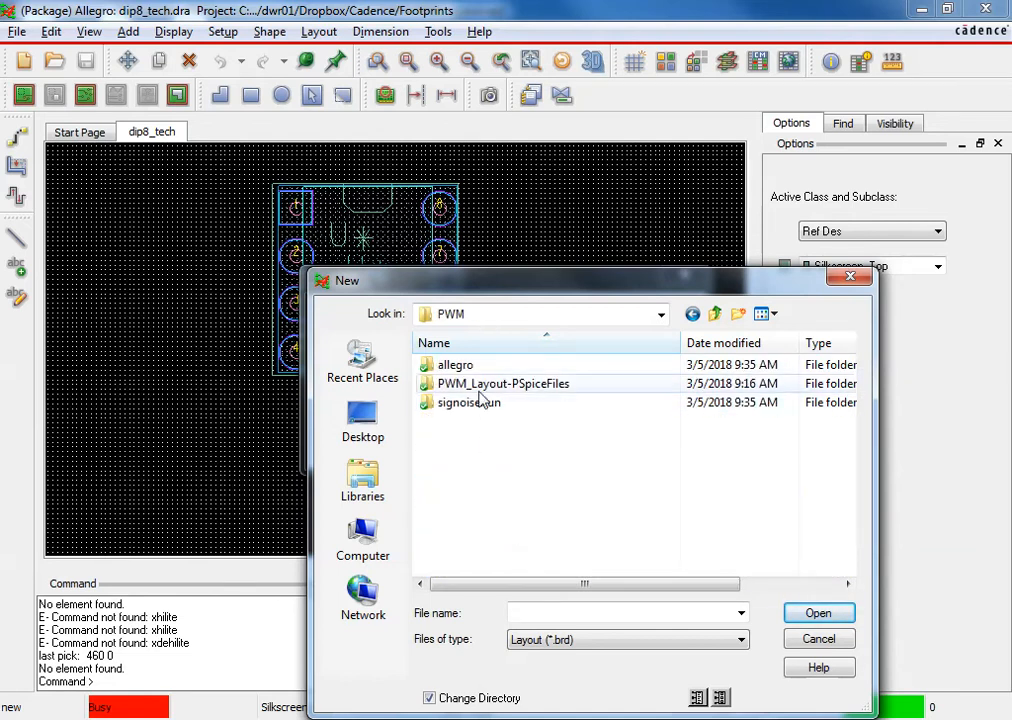
double_click(462, 368)
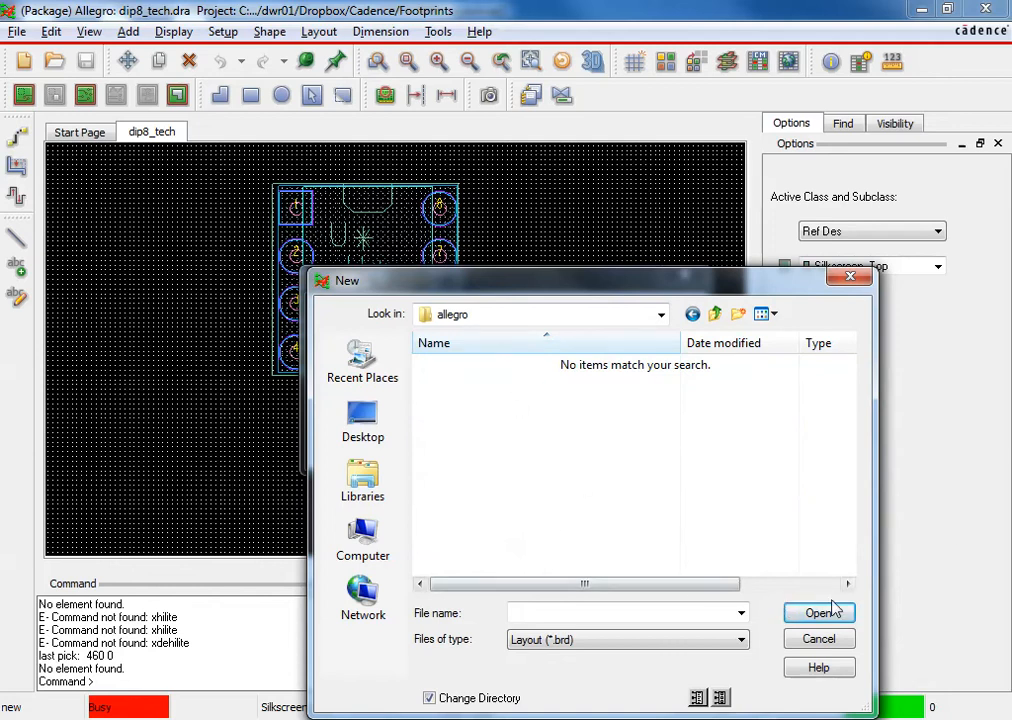
left_click(807, 615)
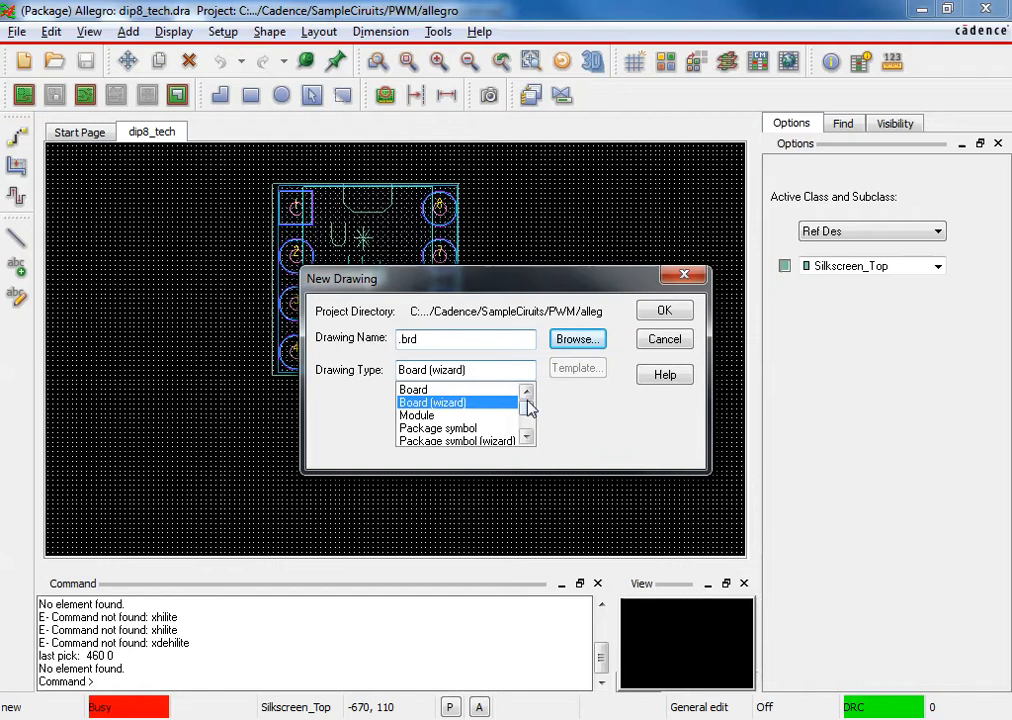
type("PWM_Layout")
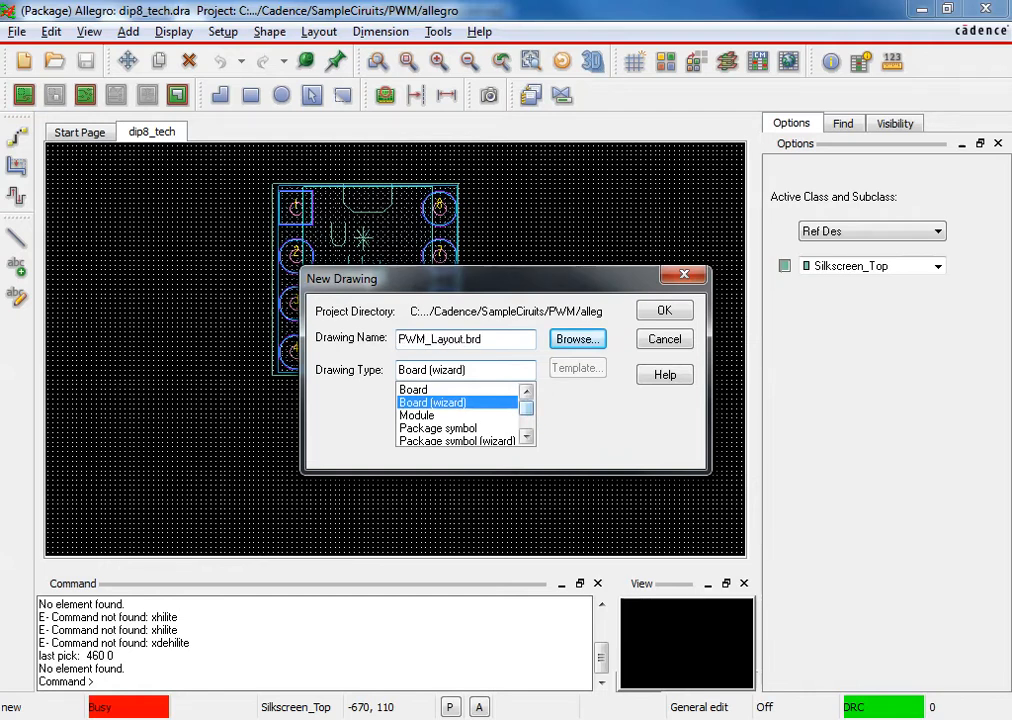
key("Return")
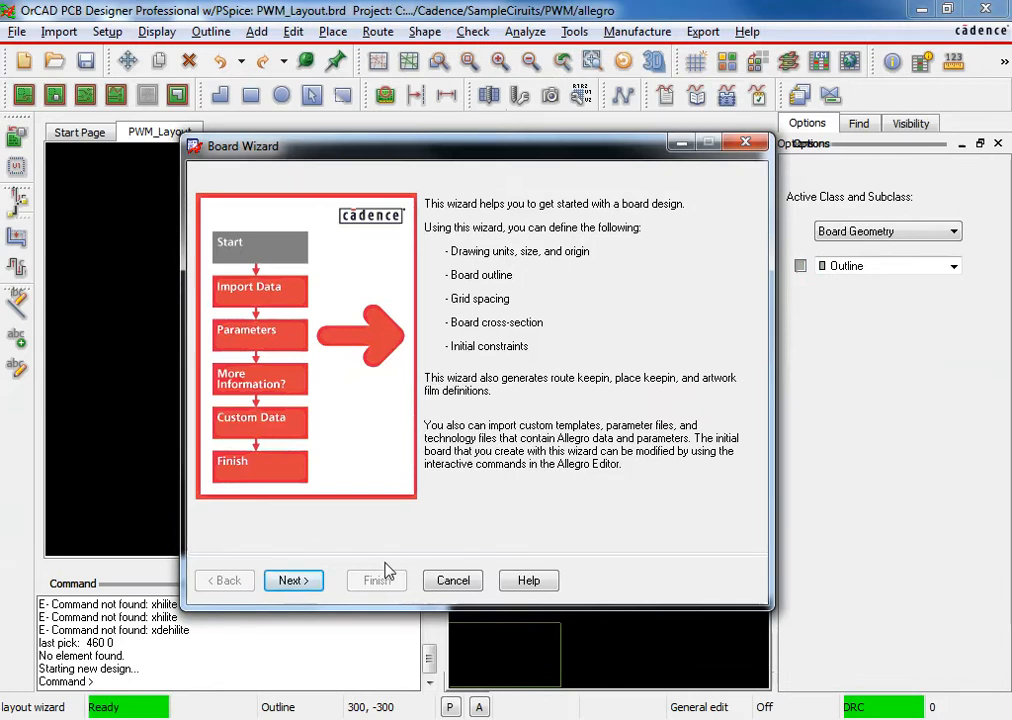
Advance the board wizard without importing a template or data files, accepting Mils units, drawing size A and an origin at the drawing's center.
left_click(311, 580)
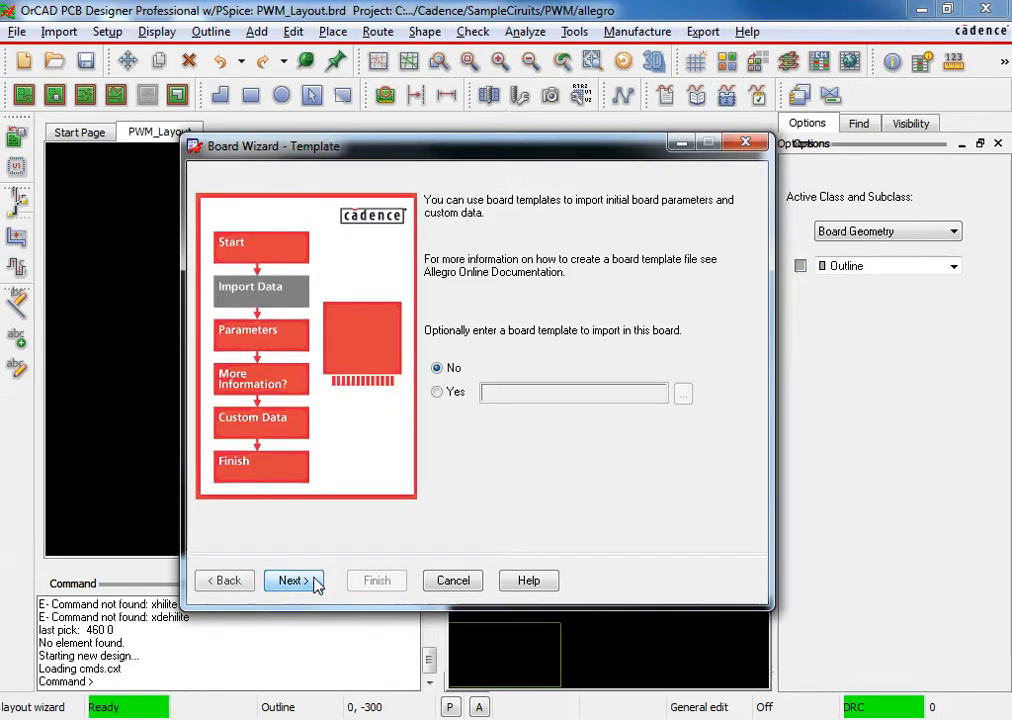
left_click(291, 585)
left_click(291, 585)
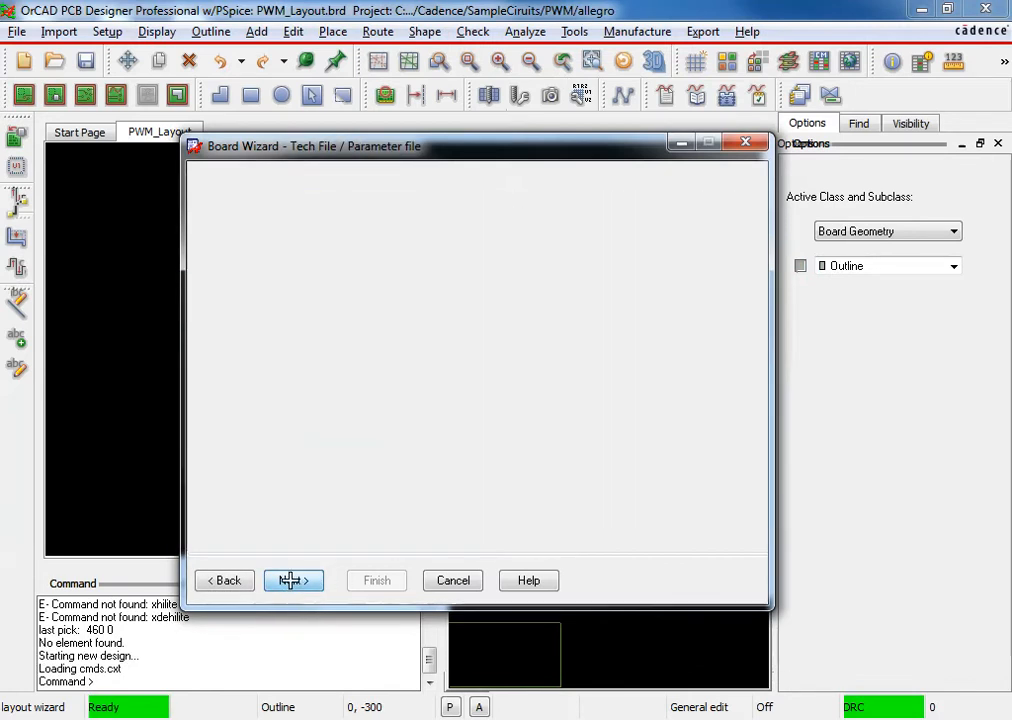
left_click(291, 583)
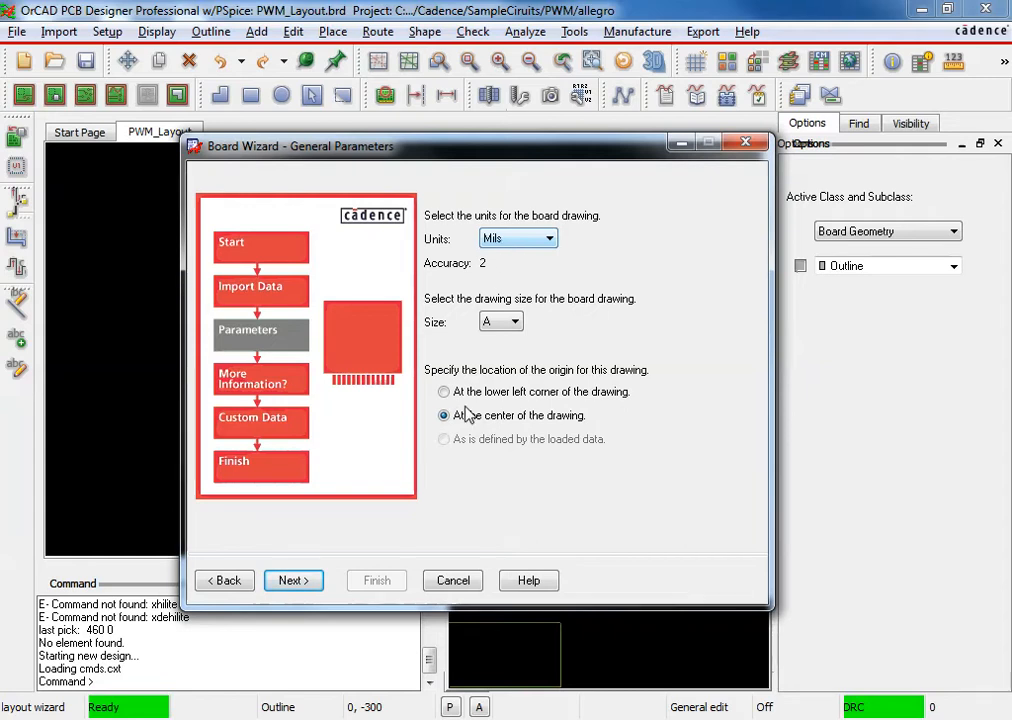
left_click(293, 581)
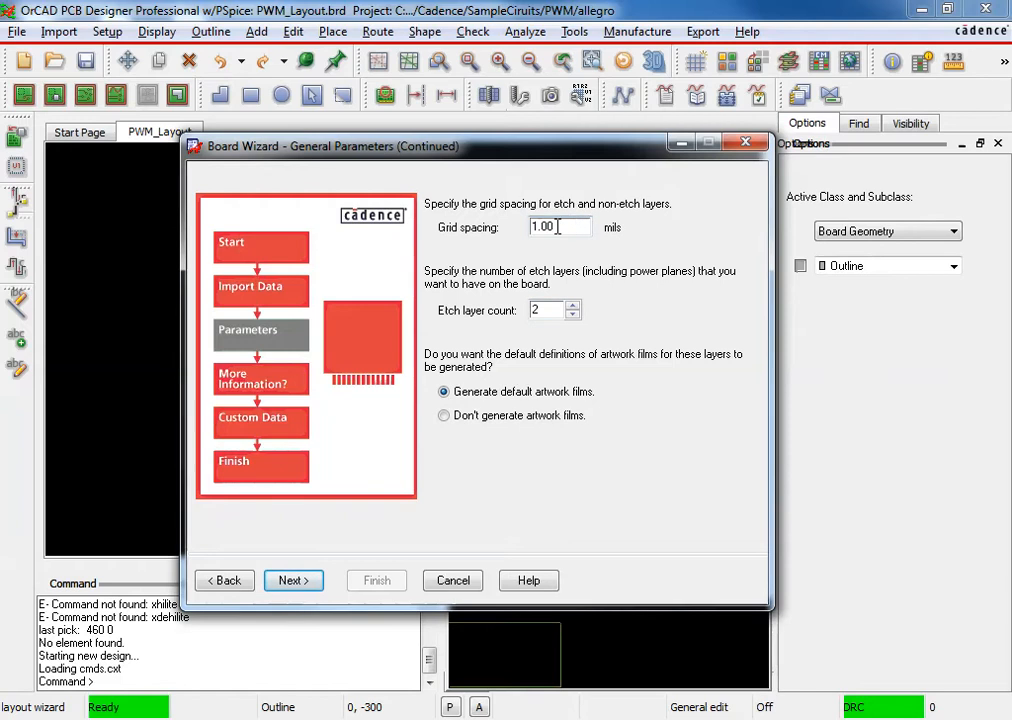
Set the grid spacing to 20 mils, keep 2 etch layers with default artwork films, and accept Top and Bottom as routing layers.
left_click_drag(541, 227, 527, 232)
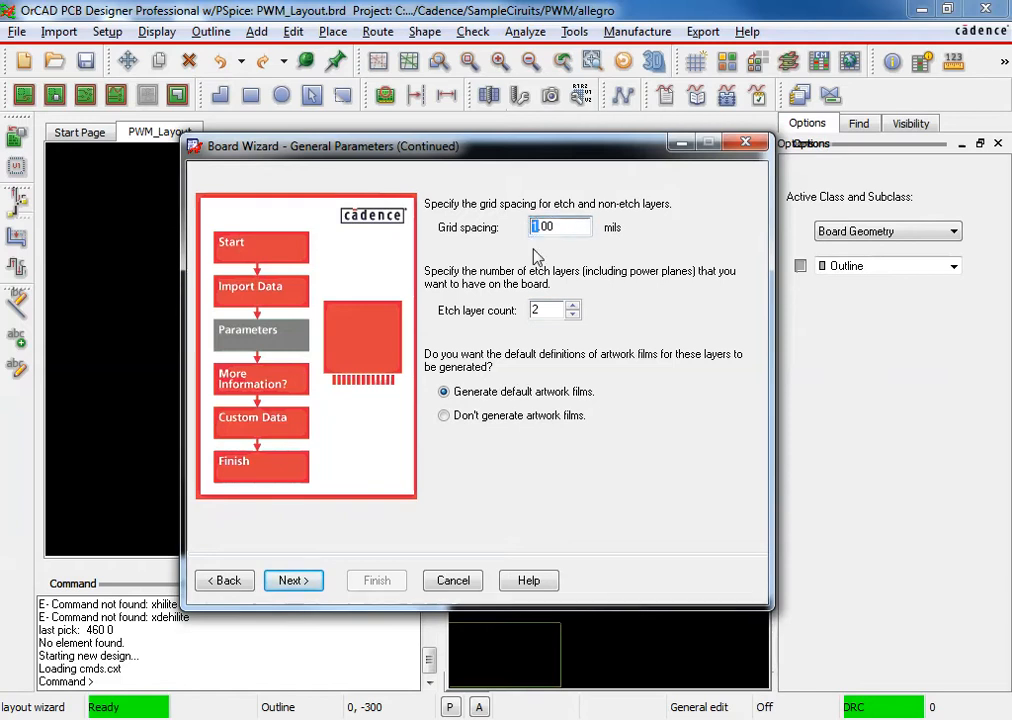
type("20")
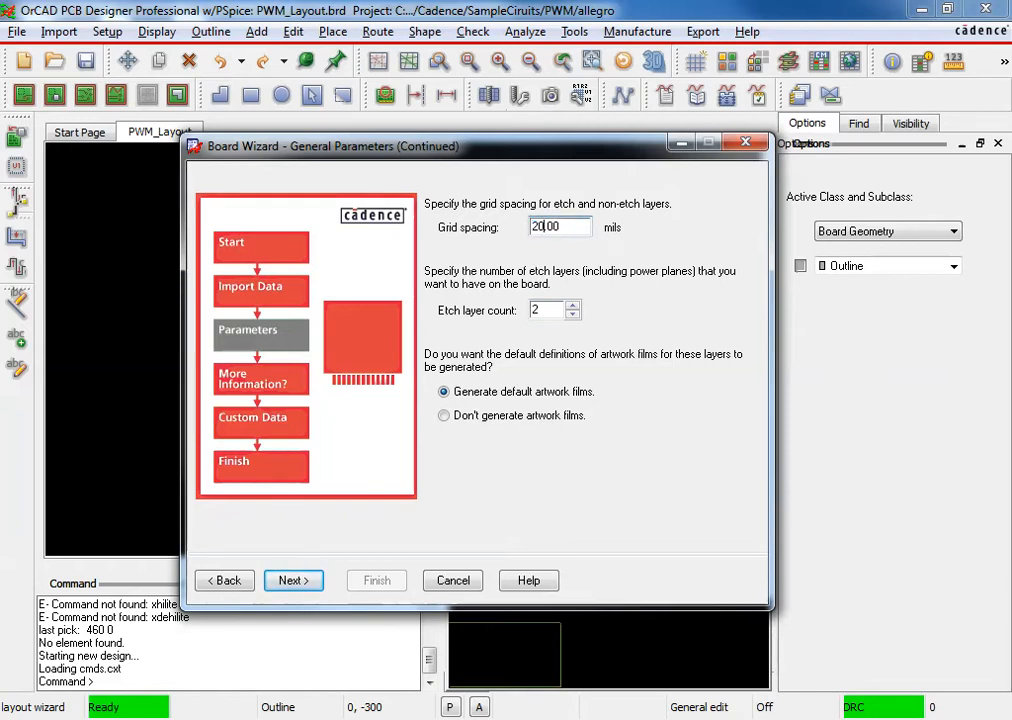
left_click(533, 312)
left_click(292, 585)
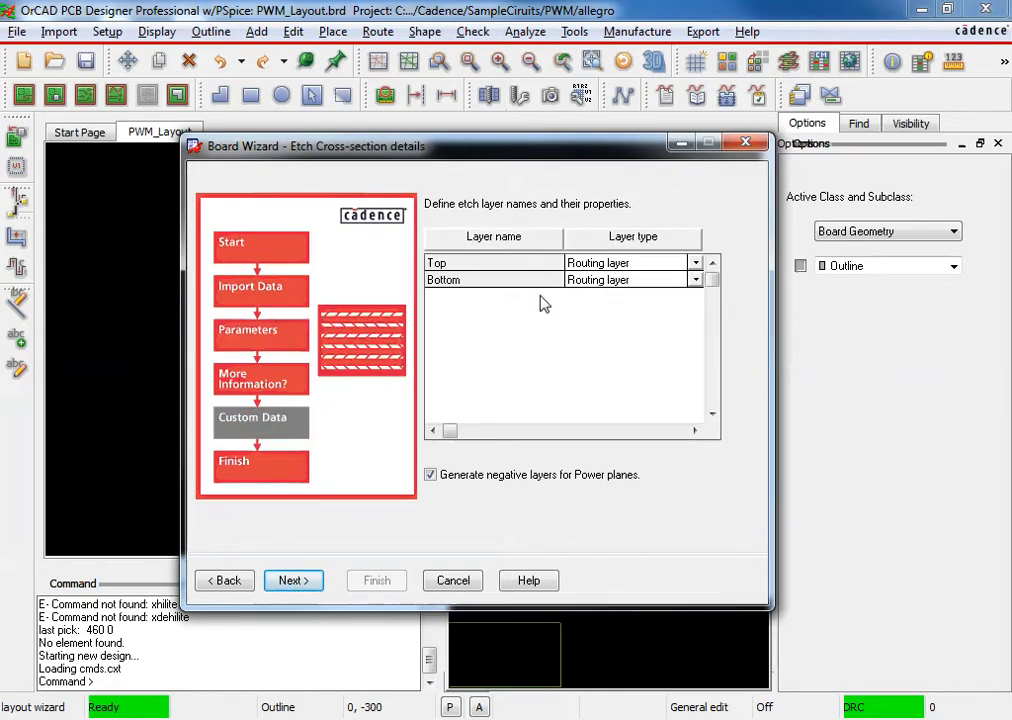
left_click(293, 581)
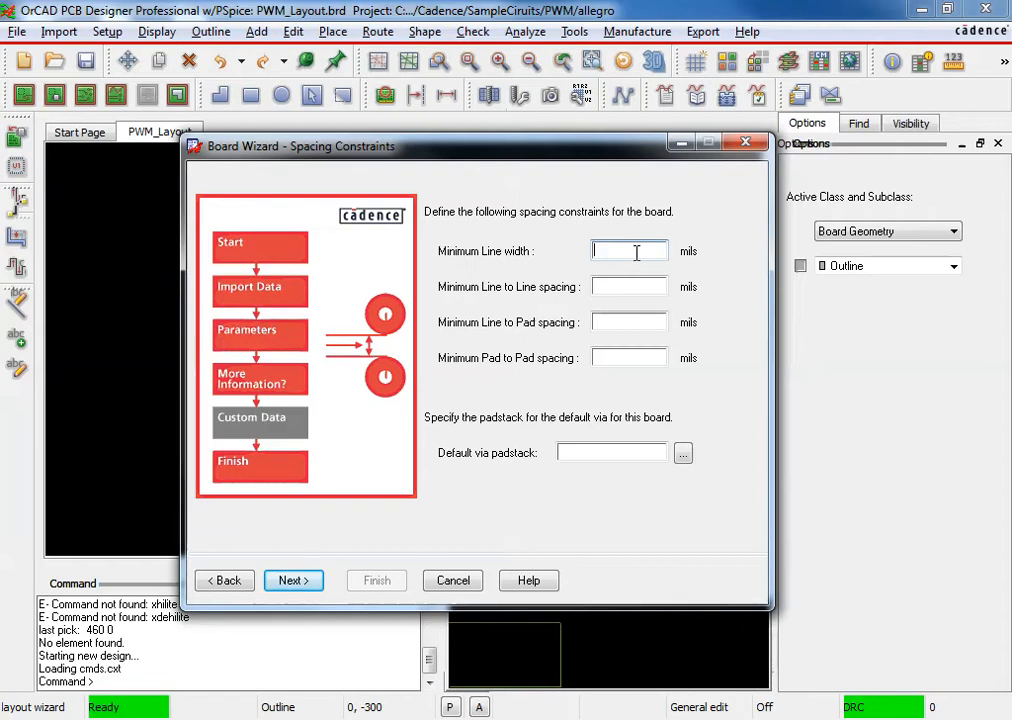
Set minimum line width and line-to-line spacing to 40 mils, line-to-pad and pad-to-pad spacing to 20 mils, and the default via padstack to via.
left_click(629, 287)
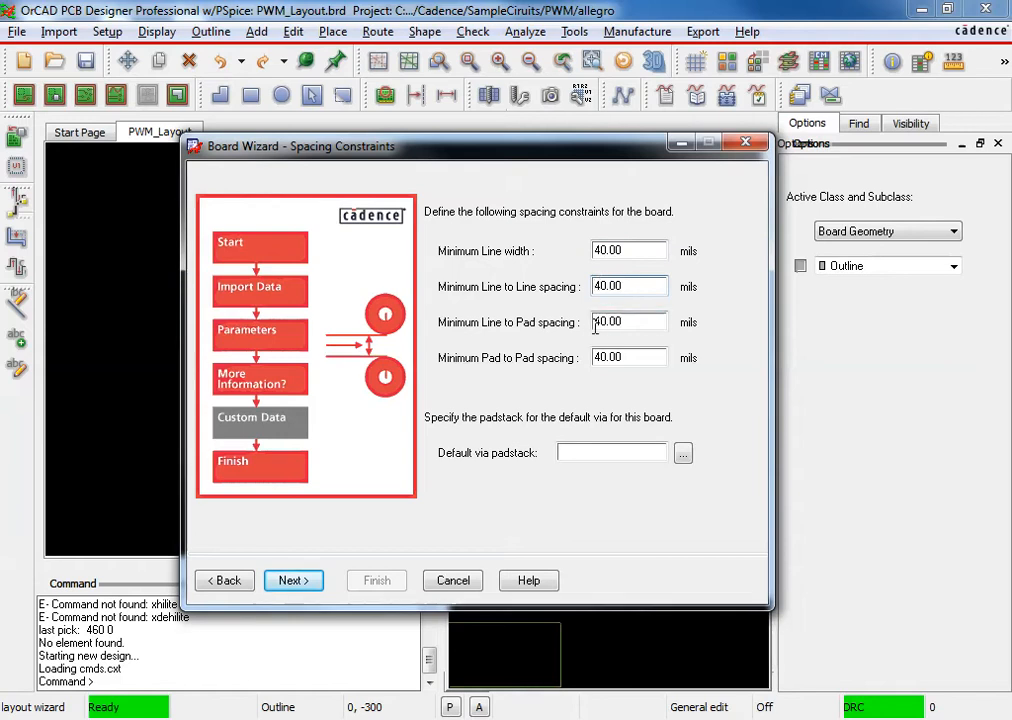
left_click(598, 321)
type("2")
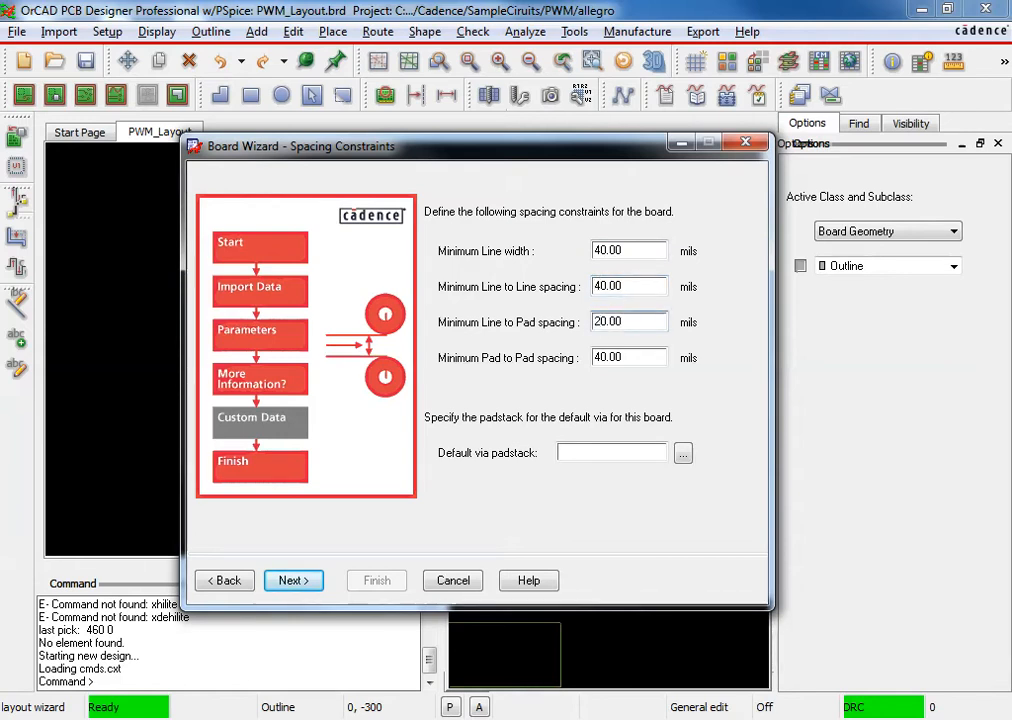
left_click(596, 357)
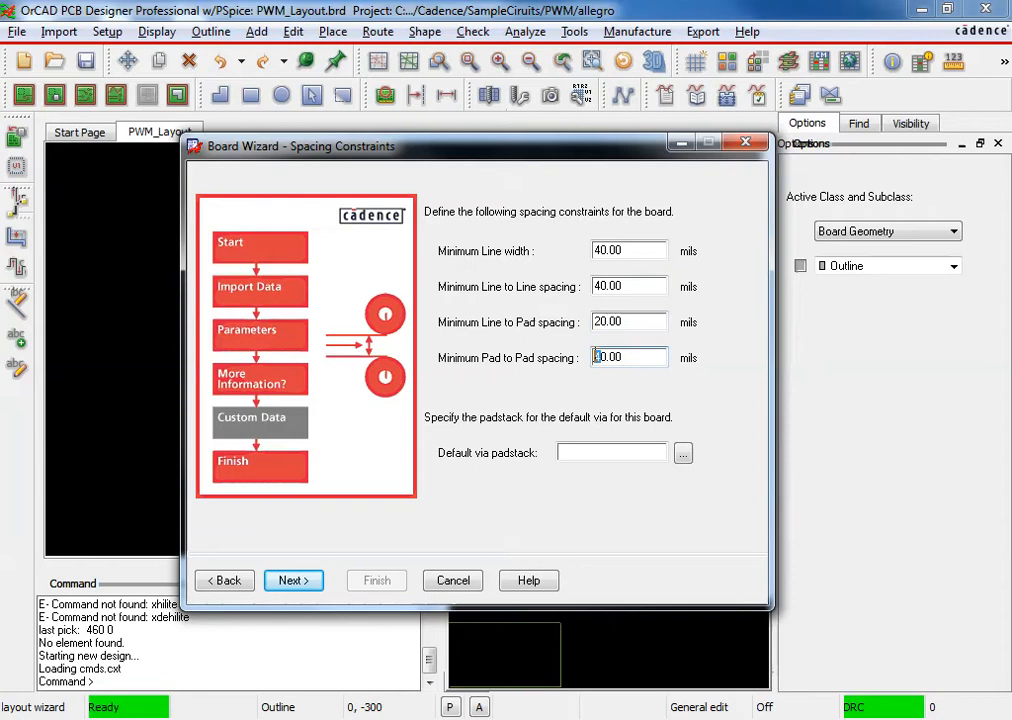
right_click(609, 452)
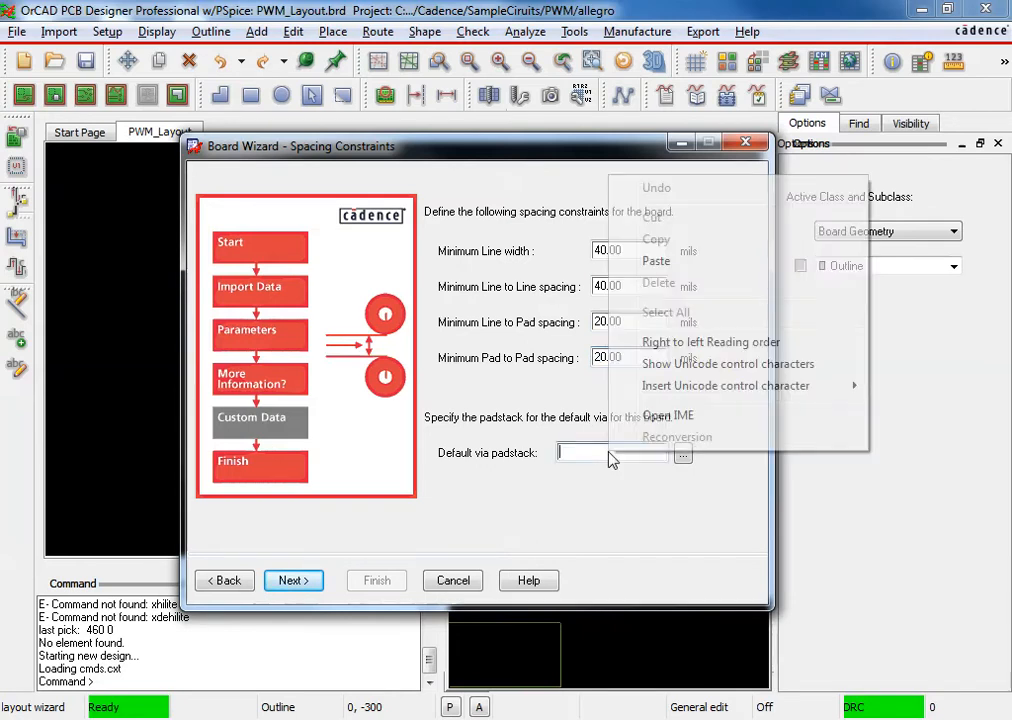
left_click(551, 427)
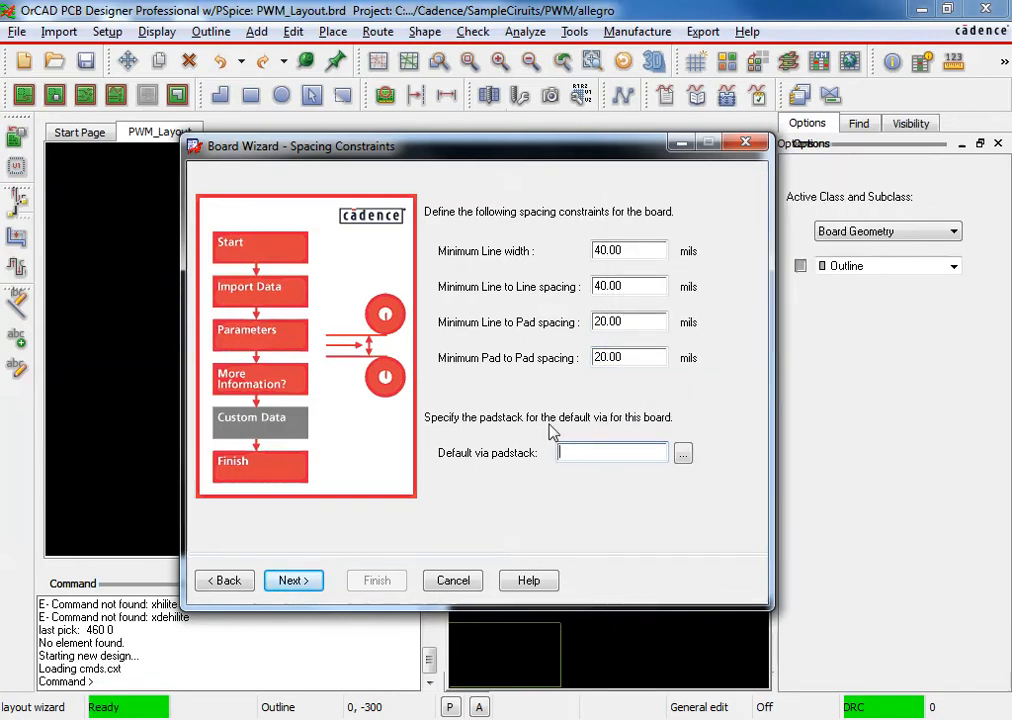
type("via")
left_click(292, 581)
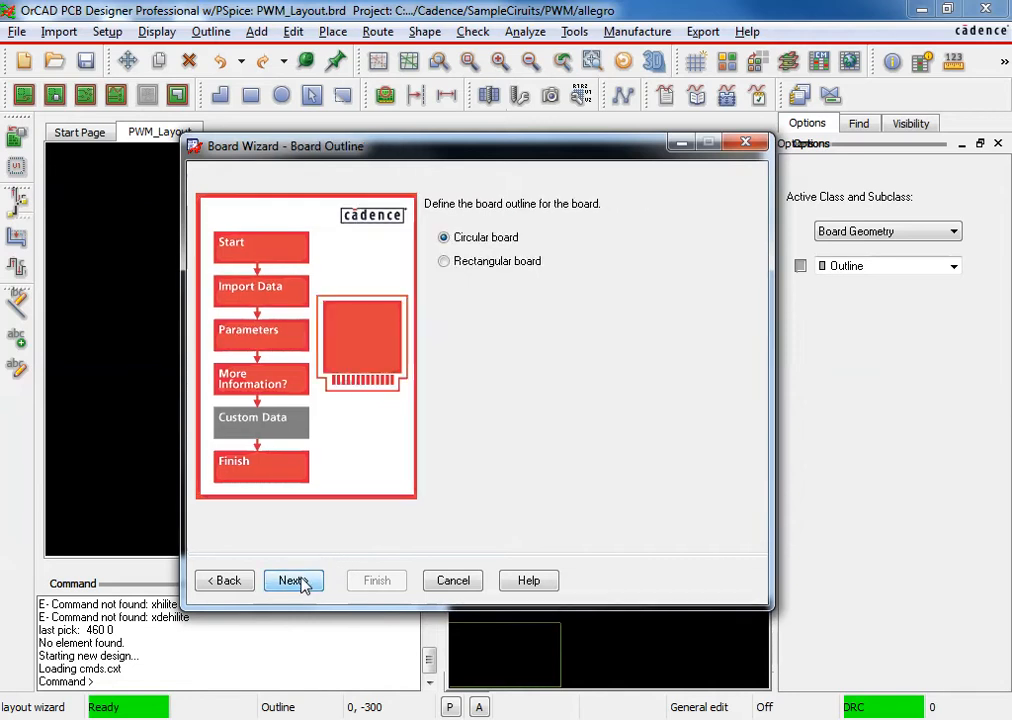
Choose a rectangular board outline and set its width and height to 5000 mils.
left_click(481, 262)
left_click(292, 581)
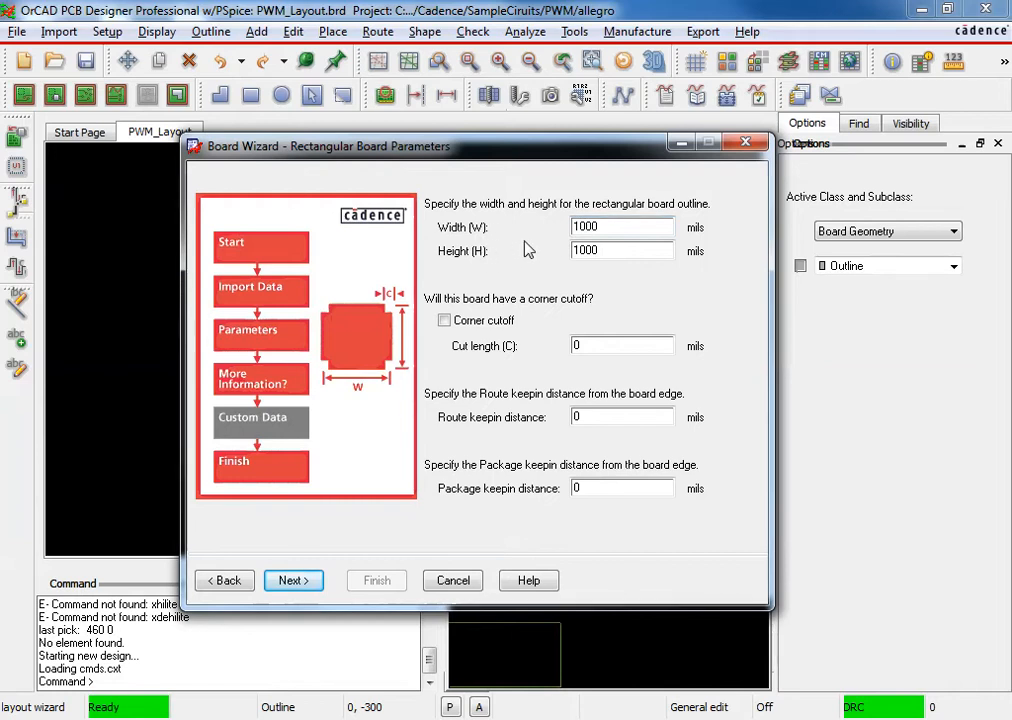
double_click(576, 227)
type("5000")
left_click(574, 252)
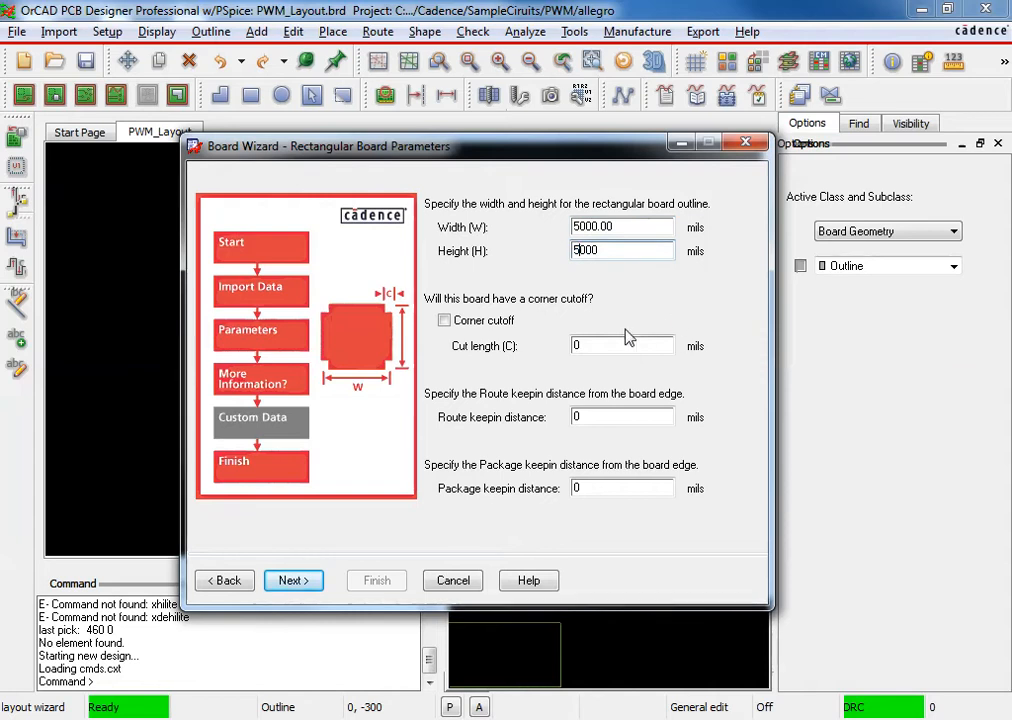
left_click(452, 323)
left_click(452, 330)
left_click(452, 331)
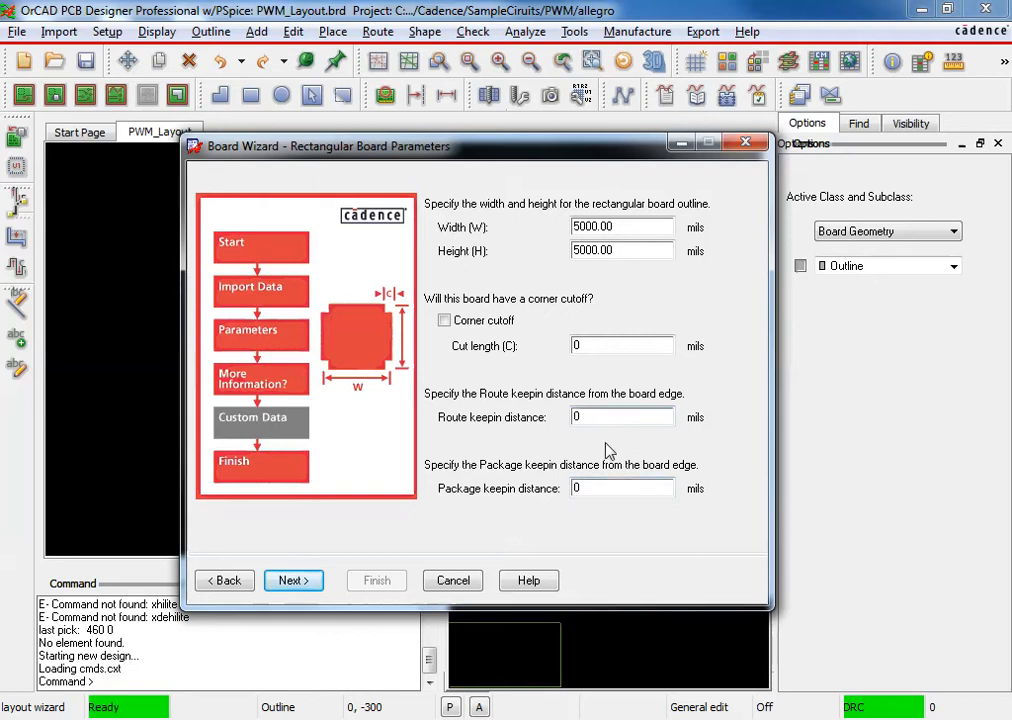
Finish the board wizard without a corner cutoff, keeping route and package keepin distances at 0, and generate PWM_Layout.brd.
left_click(302, 583)
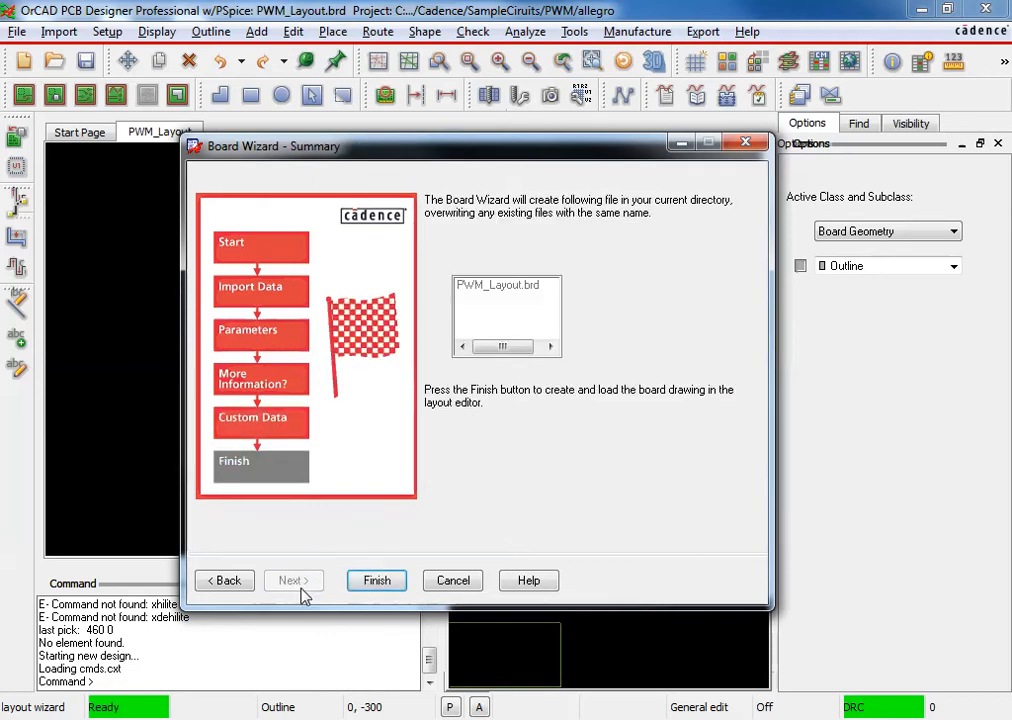
left_click(386, 582)
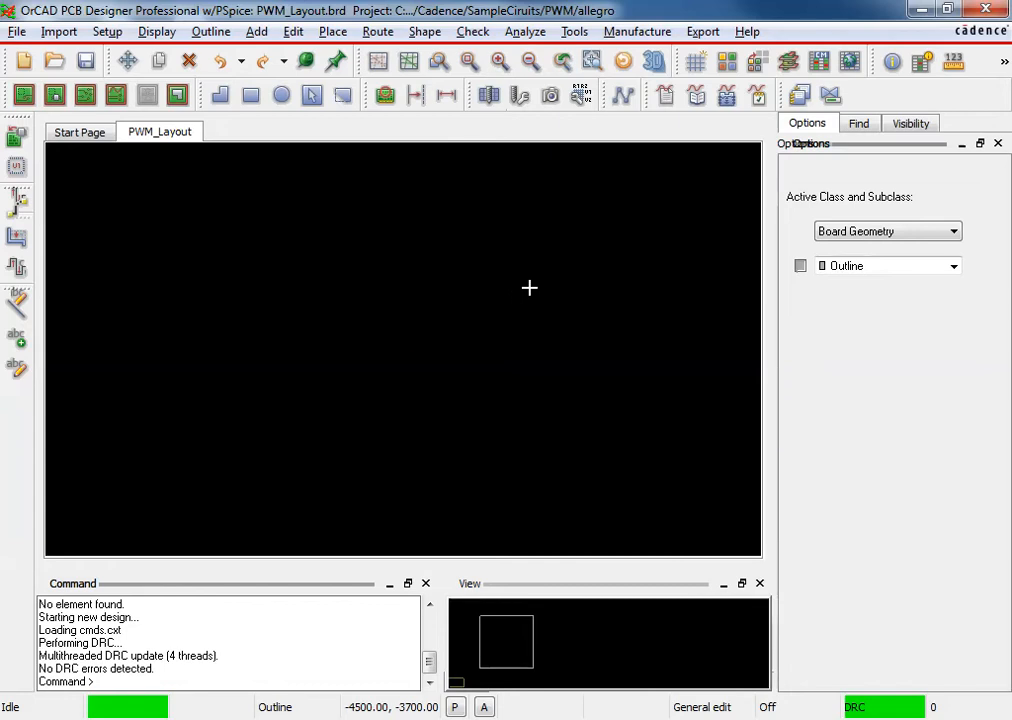
scroll(515, 291, "down", 4)
scroll(329, 302, "up", 1)
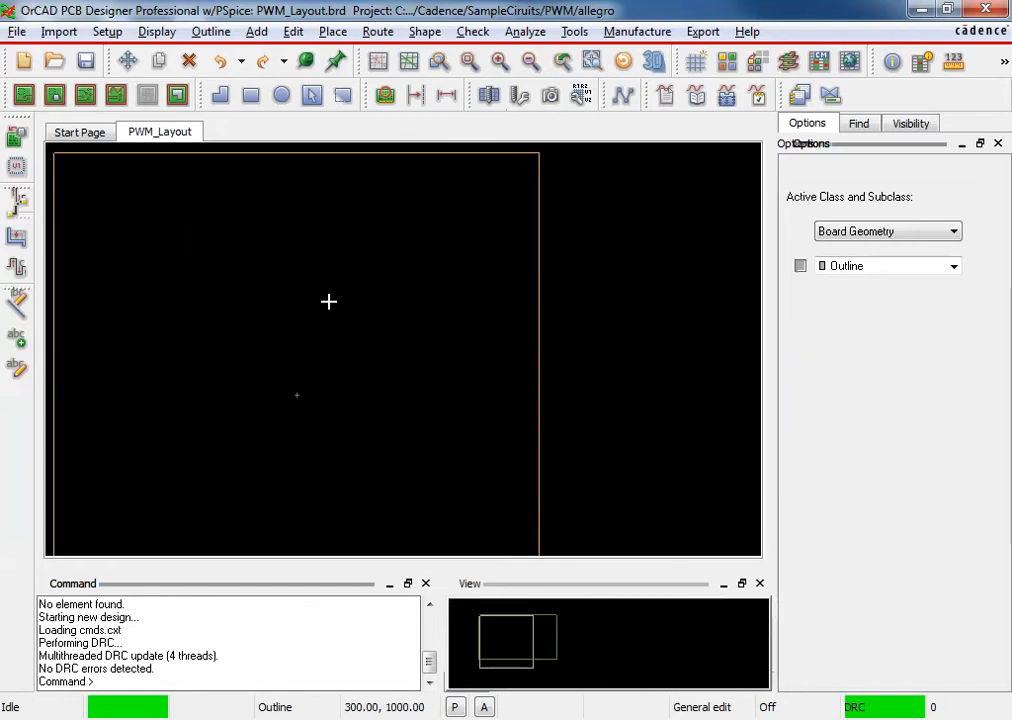
scroll(329, 302, "down", 1)
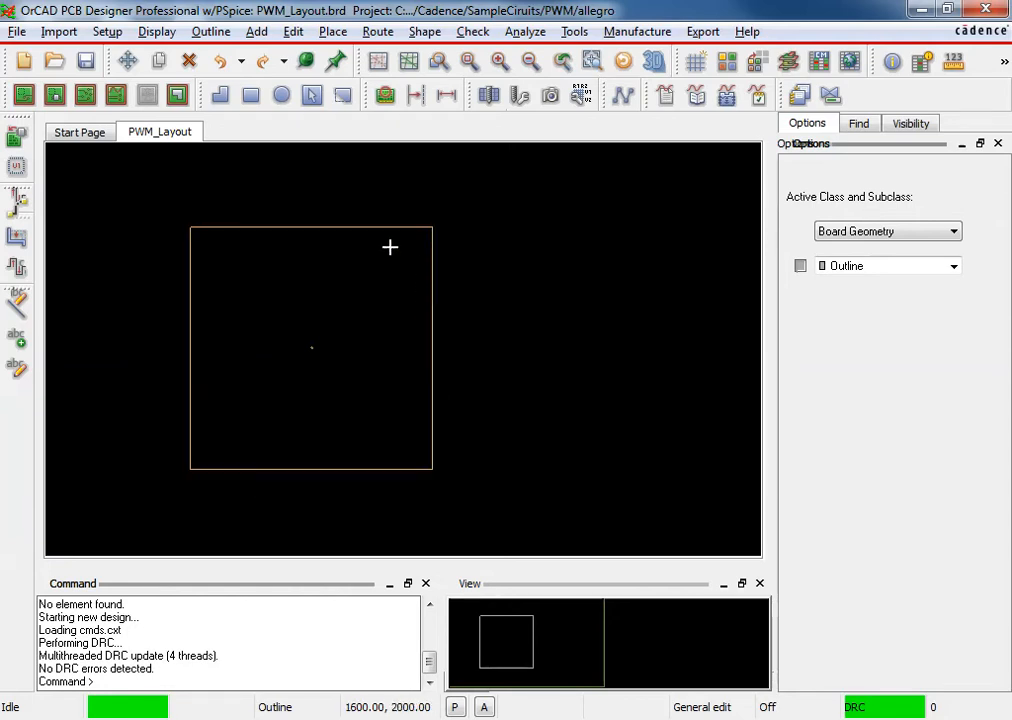
Examine the new square board outline and its center origin at different magnifications.
scroll(265, 283, "up", 1)
scroll(264, 284, "down", 1)
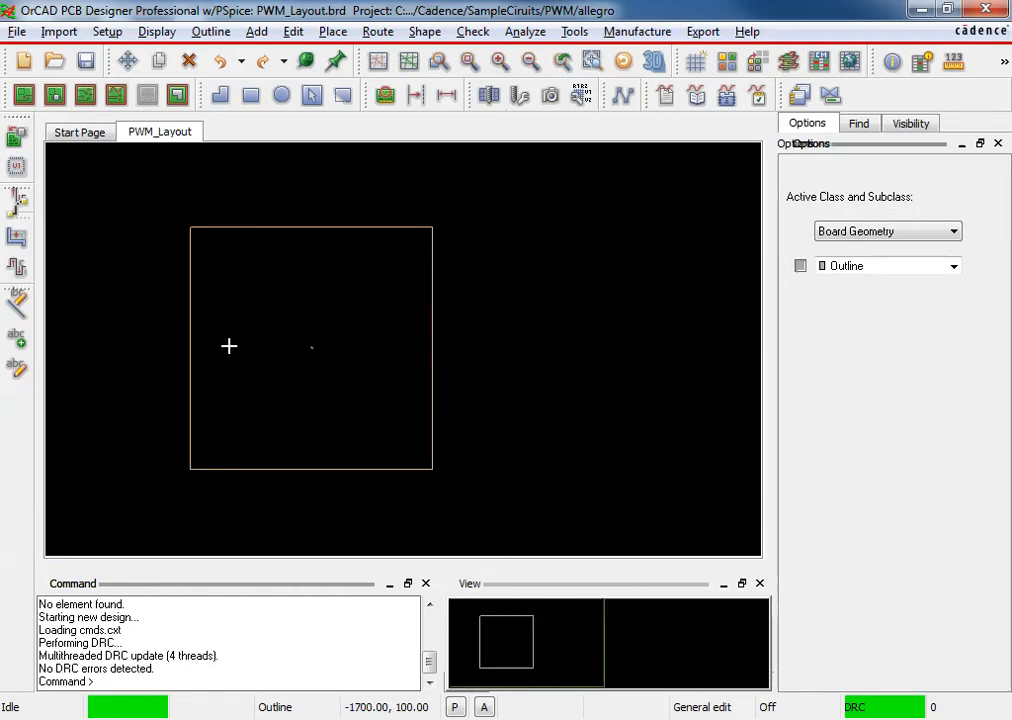
scroll(228, 346, "up", 1)
scroll(229, 346, "down", 1)
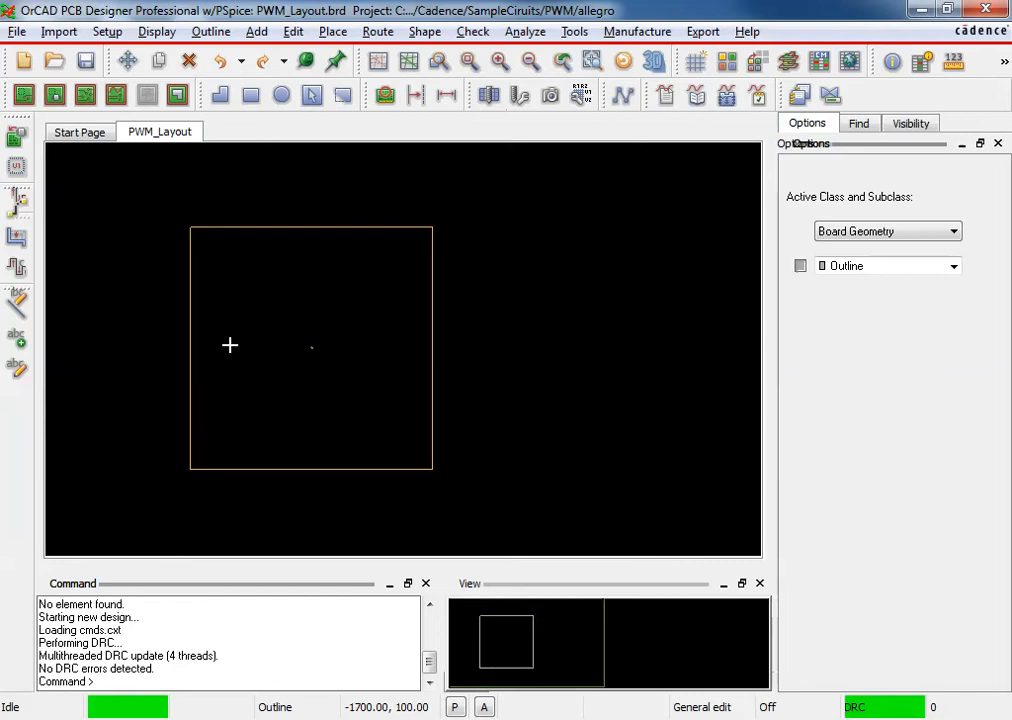
left_click(463, 305)
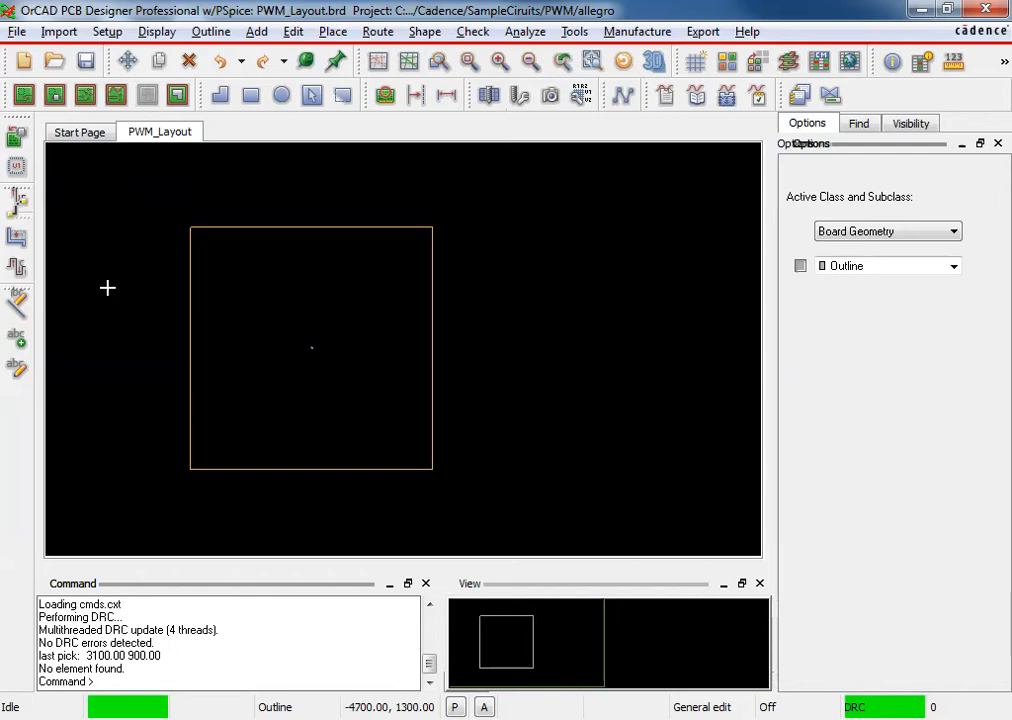
scroll(106, 287, "up", 1)
scroll(420, 305, "down", 1)
scroll(328, 336, "up", 1)
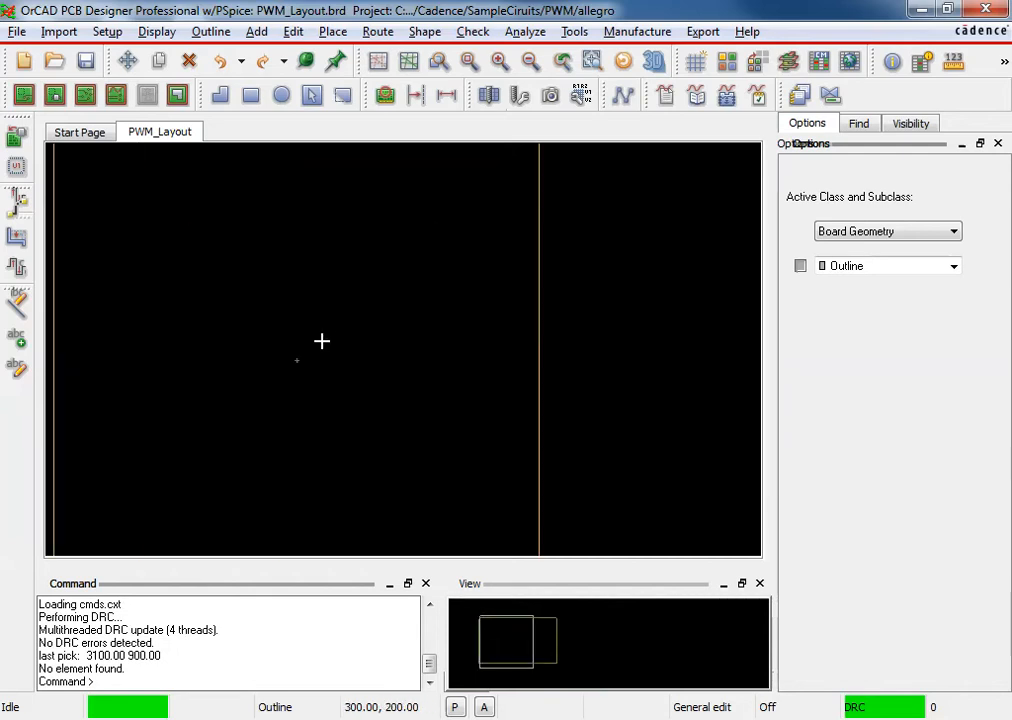
scroll(323, 341, "down", 1)
scroll(316, 345, "up", 1)
middle_click_drag(316, 343, 314, 341)
scroll(292, 325, "down", 1)
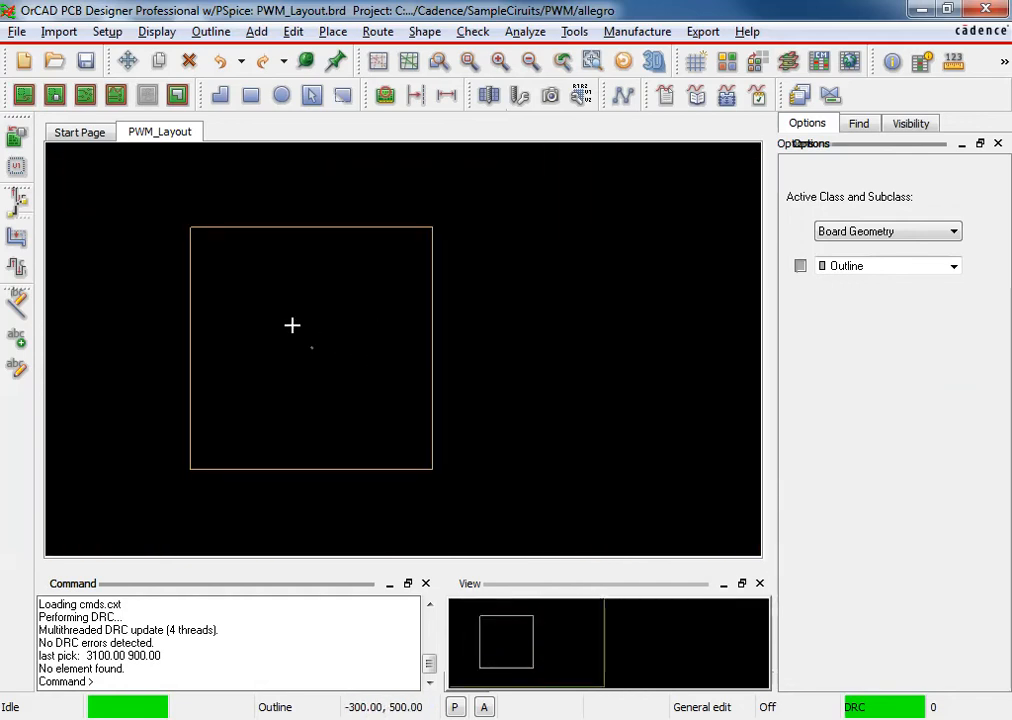
scroll(259, 318, "up", 1)
scroll(259, 318, "down", 1)
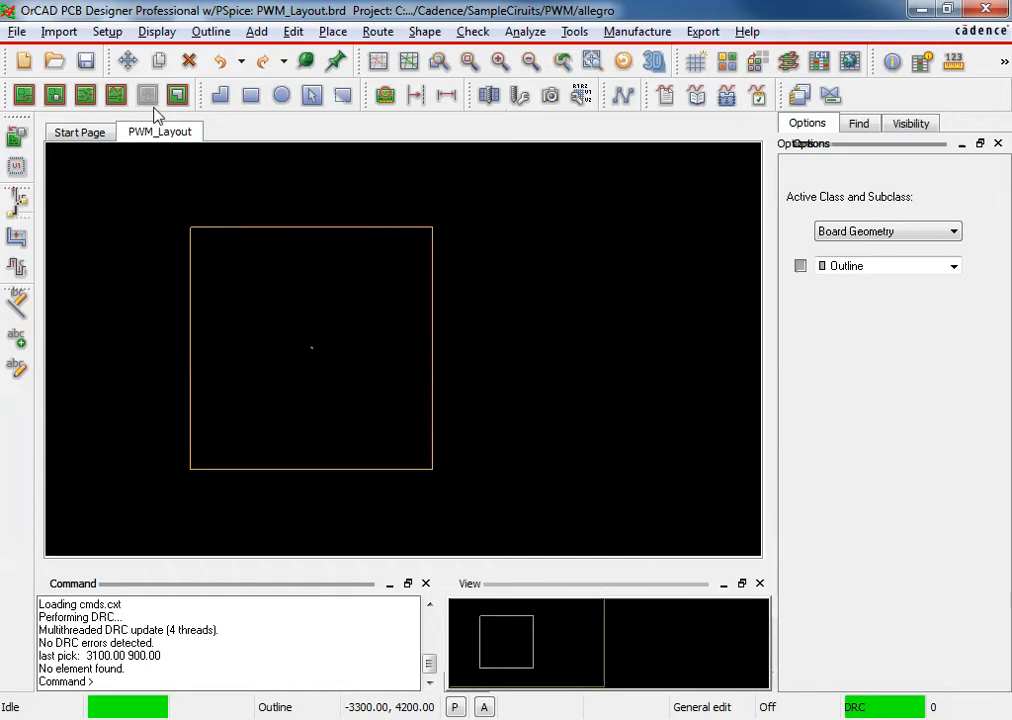
Open the user preferences and show the Library category of the Paths settings.
left_click(61, 31)
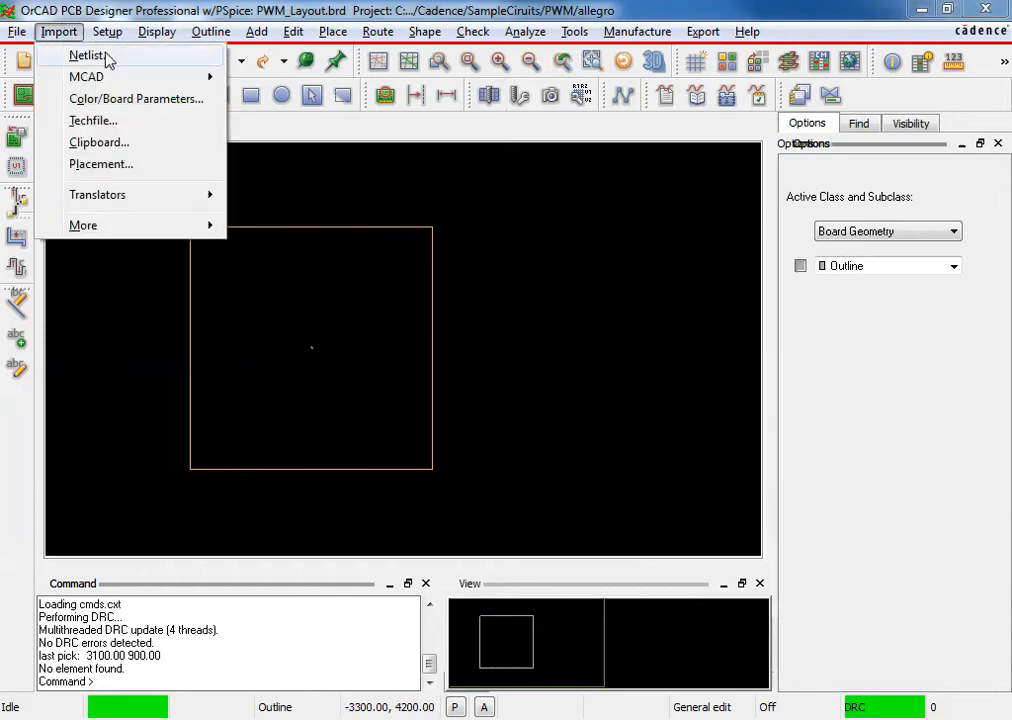
mouse_move(108, 37)
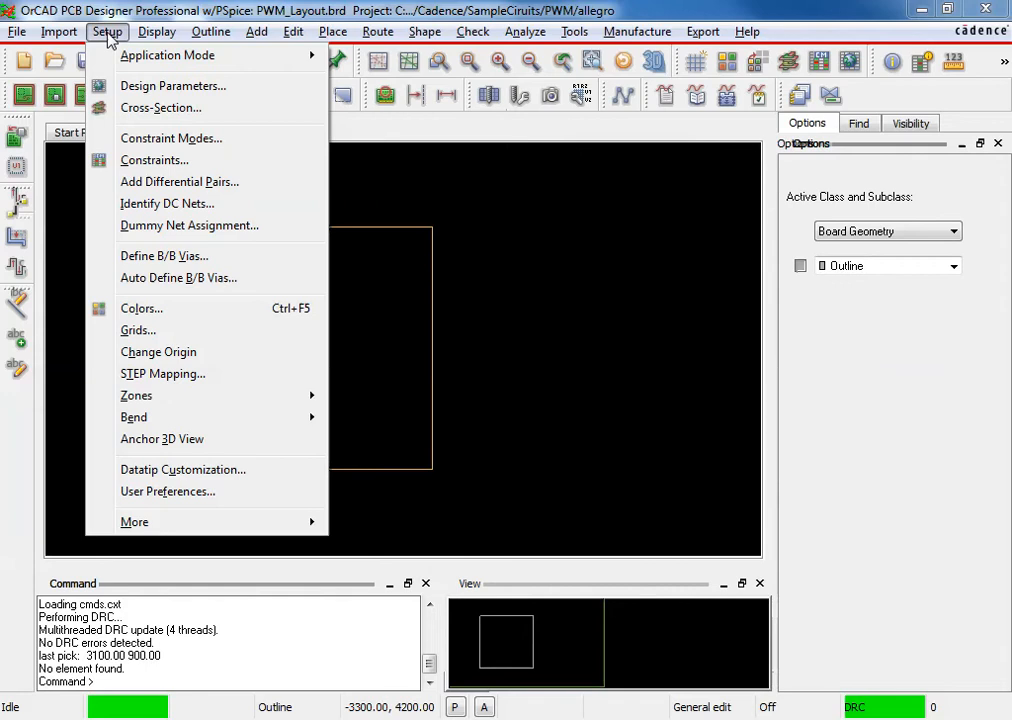
left_click(243, 493)
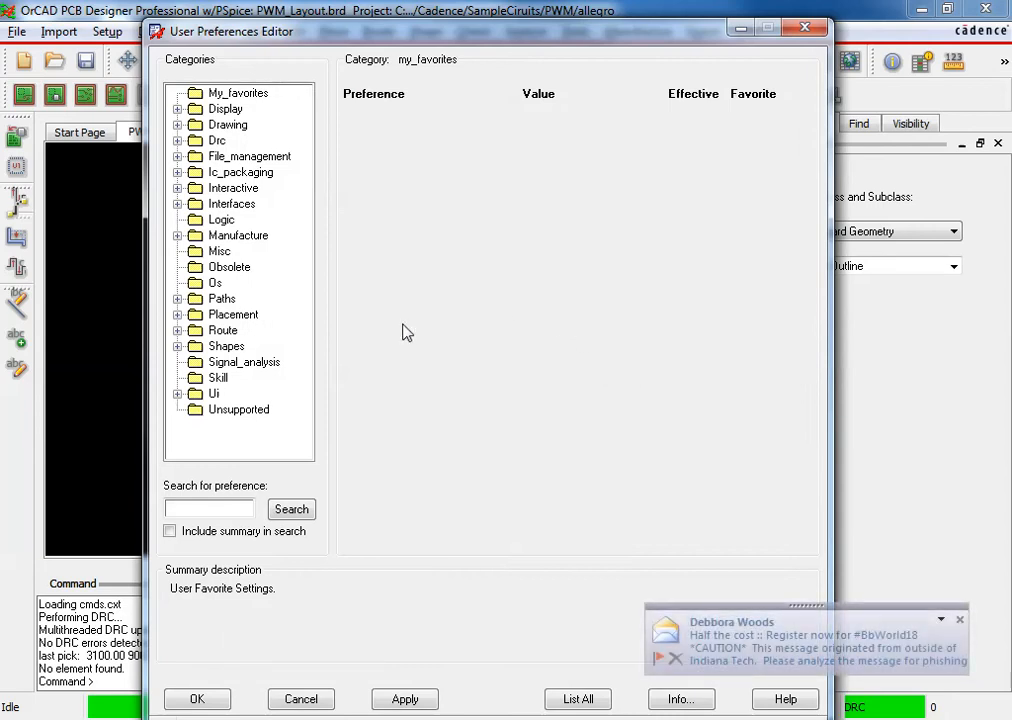
left_click(178, 300)
left_click(240, 346)
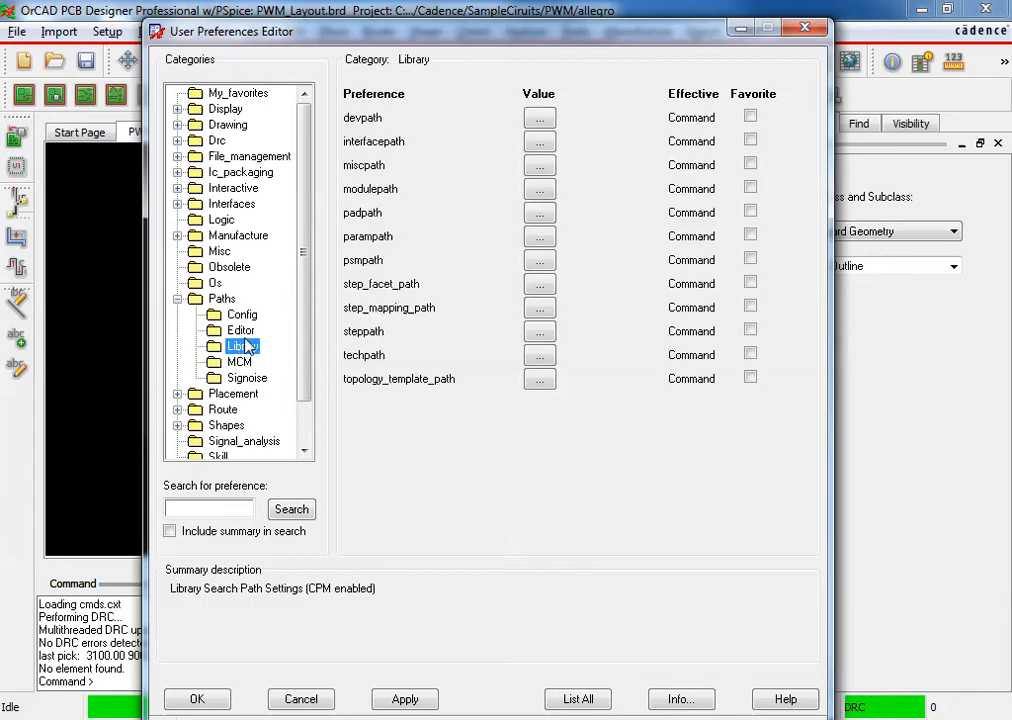
left_click(538, 214)
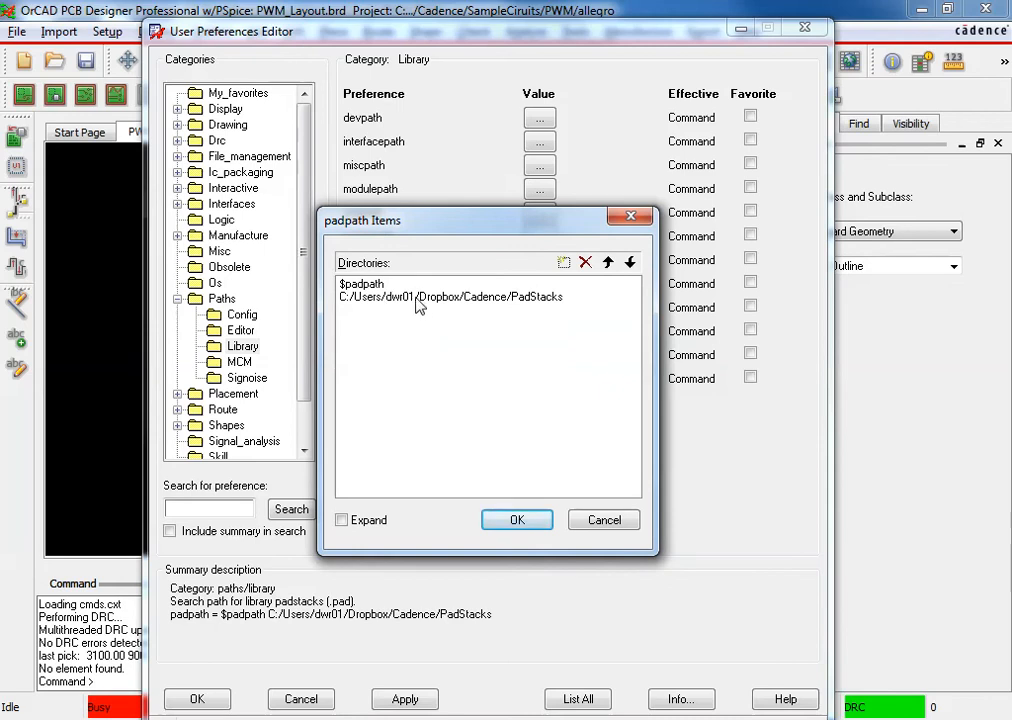
left_click(461, 298)
left_click(371, 285)
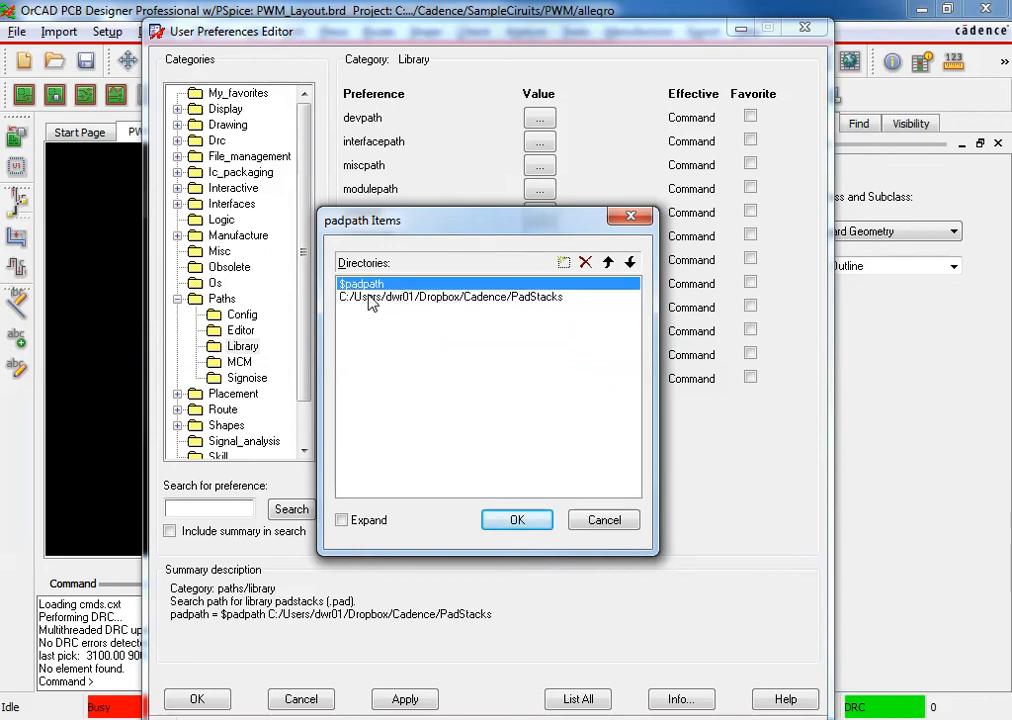
left_click(367, 299)
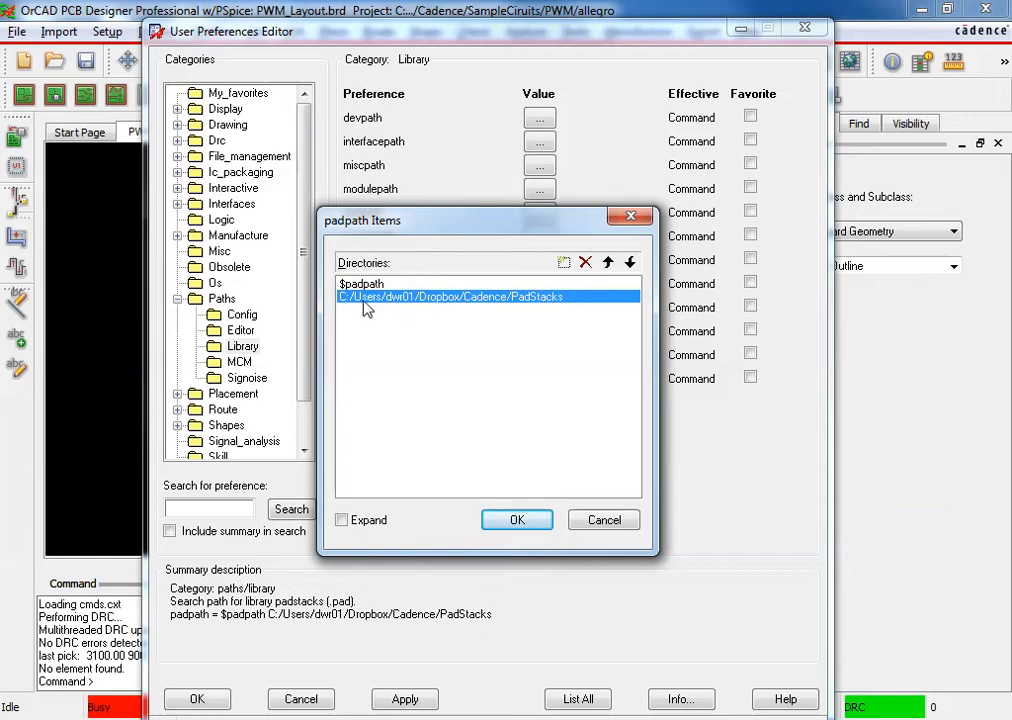
left_click(563, 264)
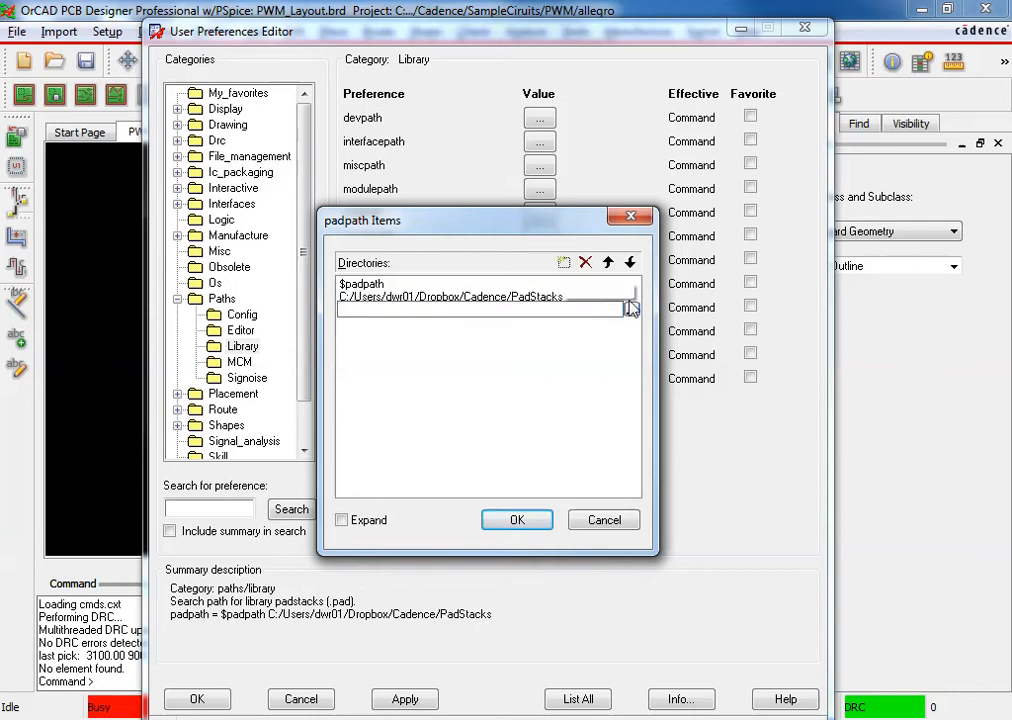
left_click(632, 309)
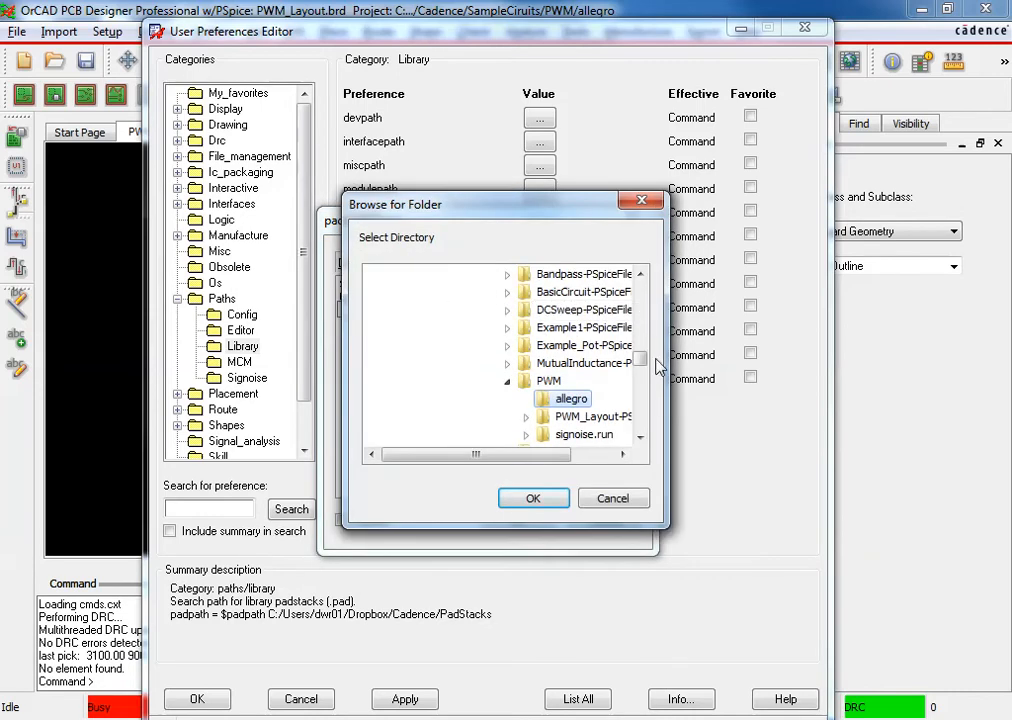
left_click_drag(642, 360, 643, 275)
double_click(476, 399)
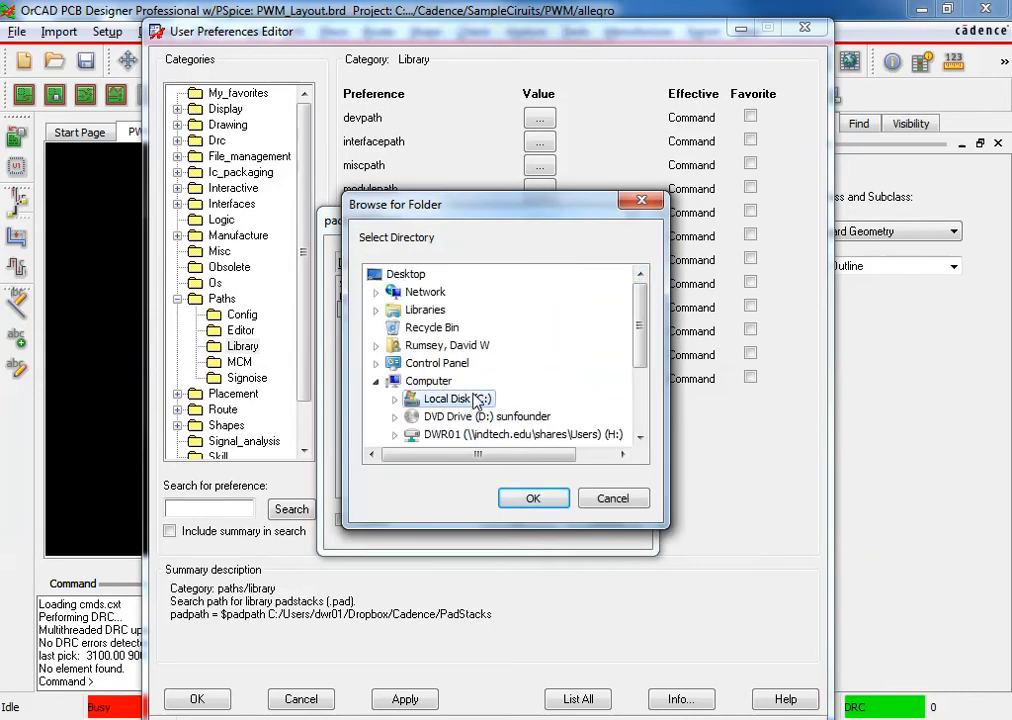
double_click(465, 400)
left_click(476, 386)
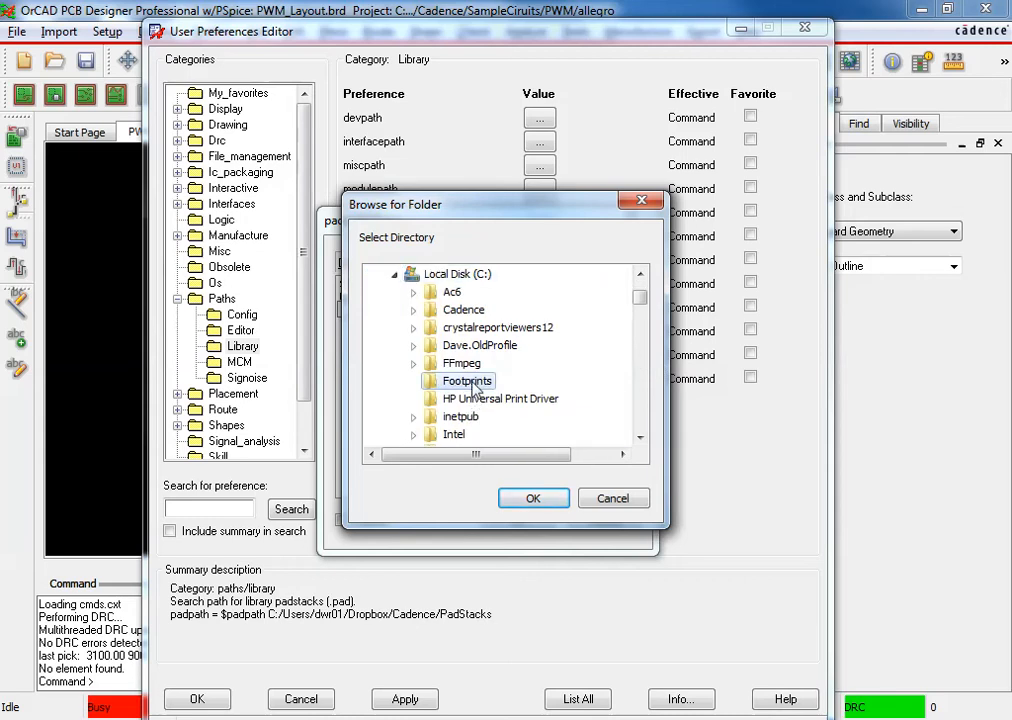
left_click(533, 498)
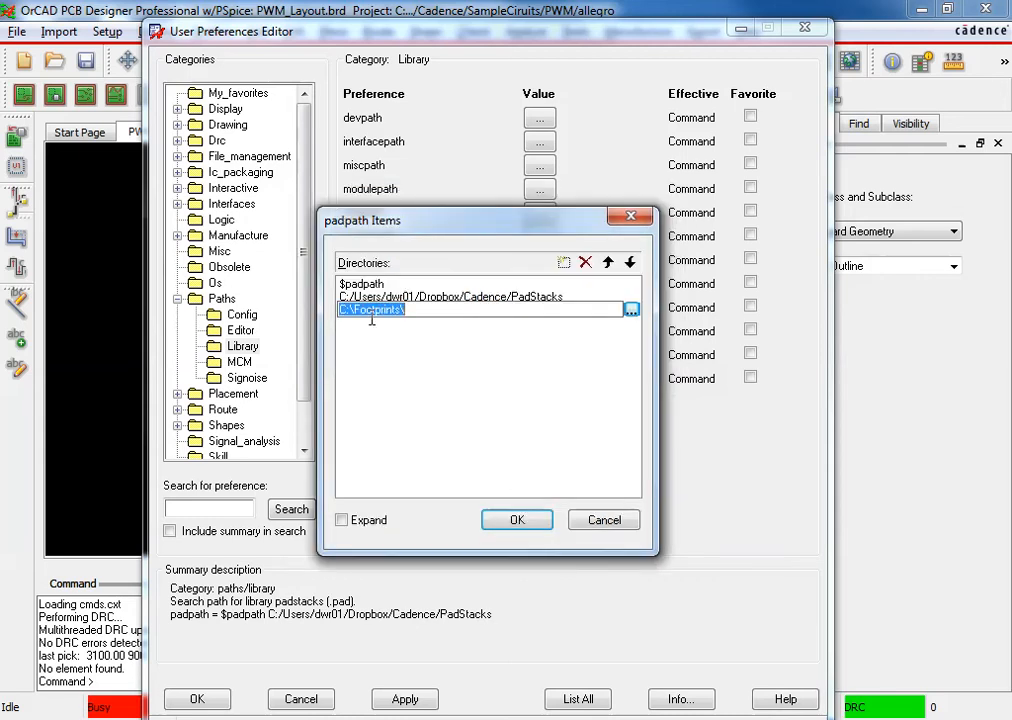
left_click(417, 351)
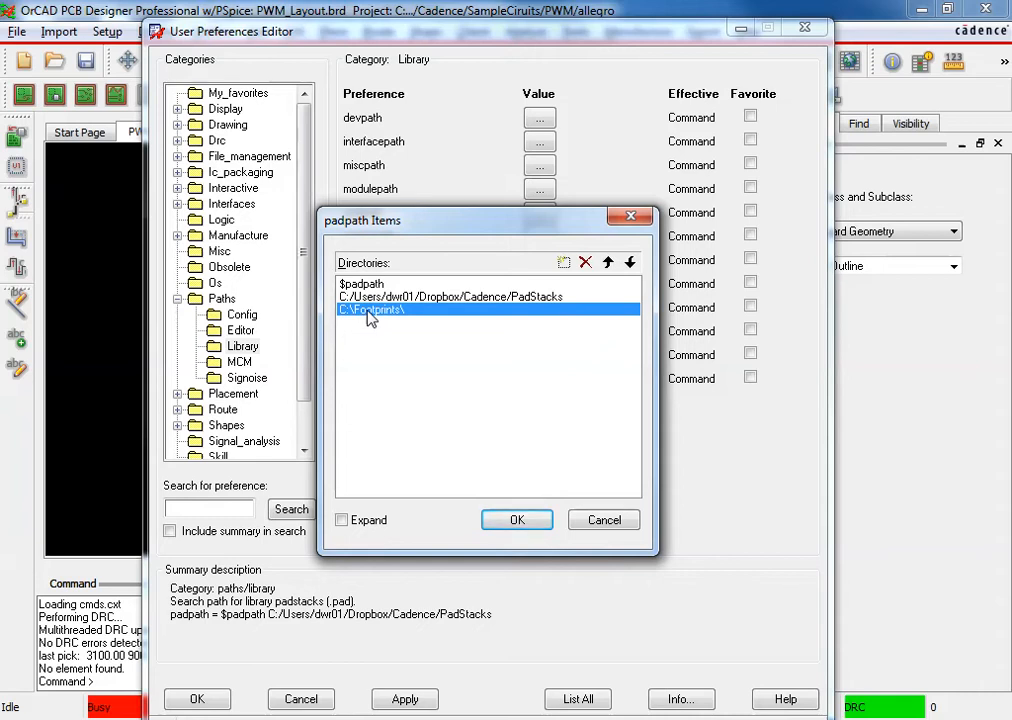
left_click(585, 262)
left_click(517, 521)
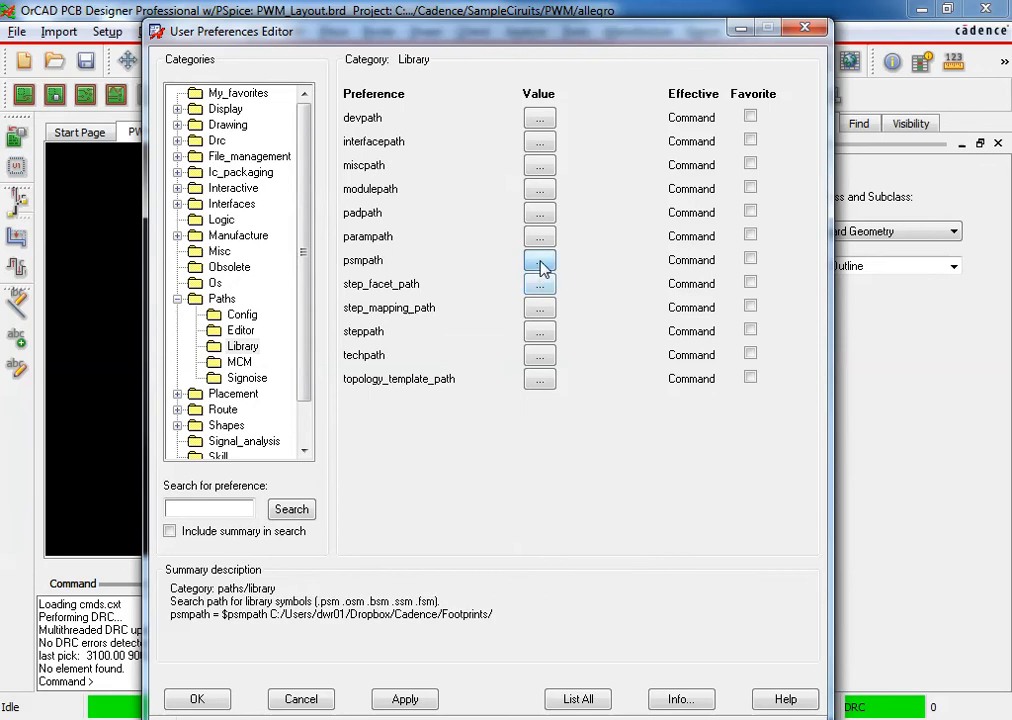
left_click(539, 262)
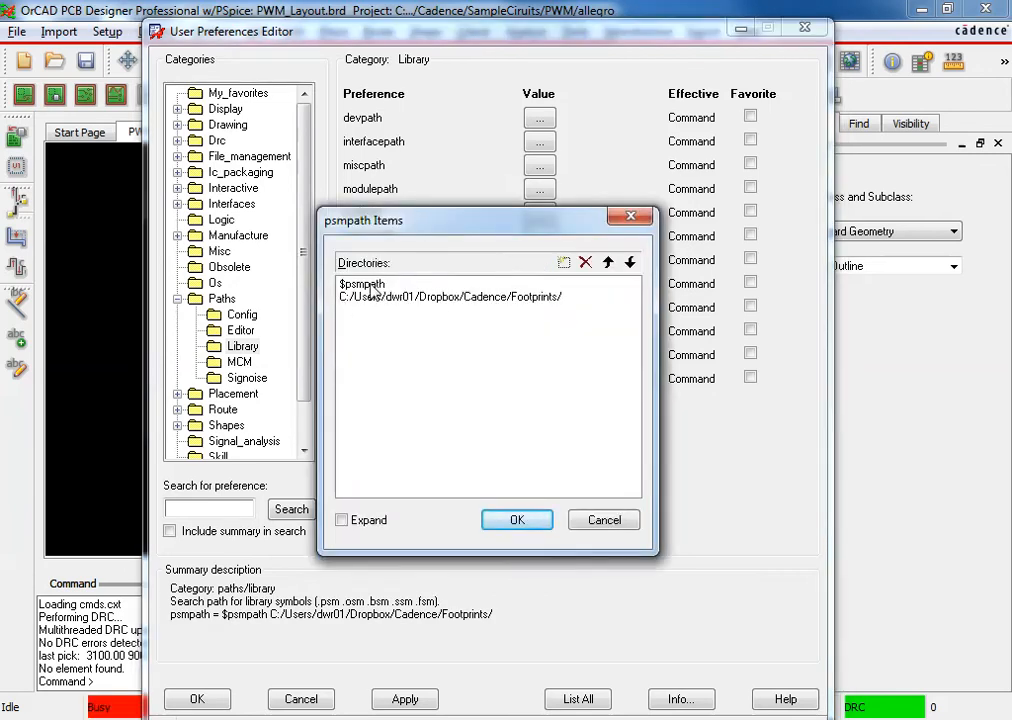
left_click(596, 519)
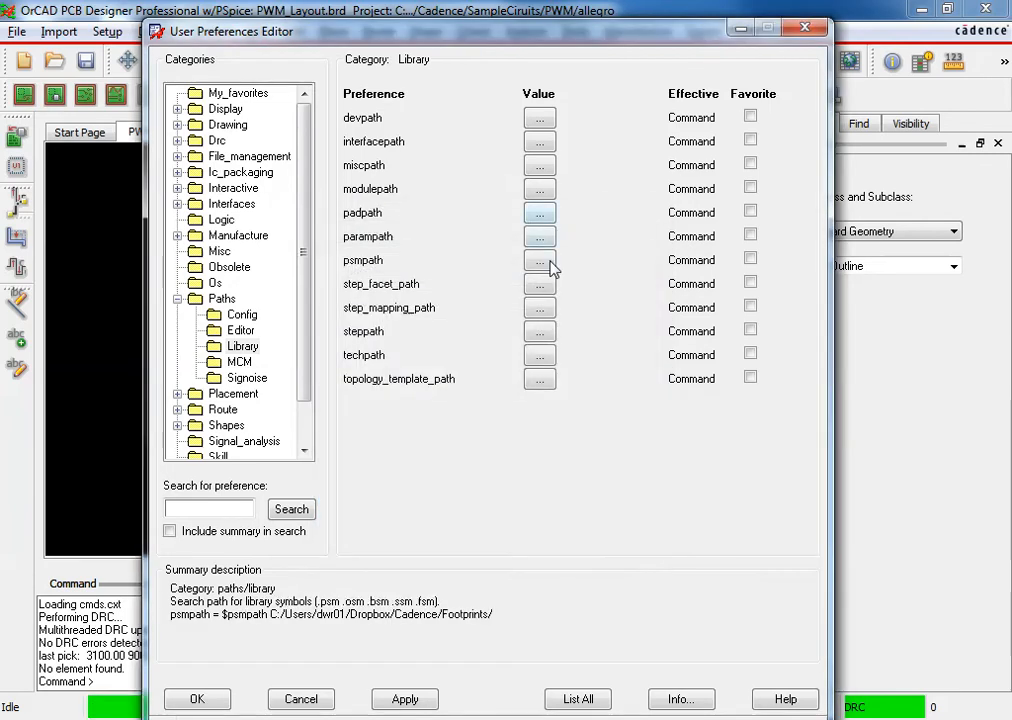
Add the C:\PadStacks\ folder as a new directory in the padpath library search paths.
left_click(539, 213)
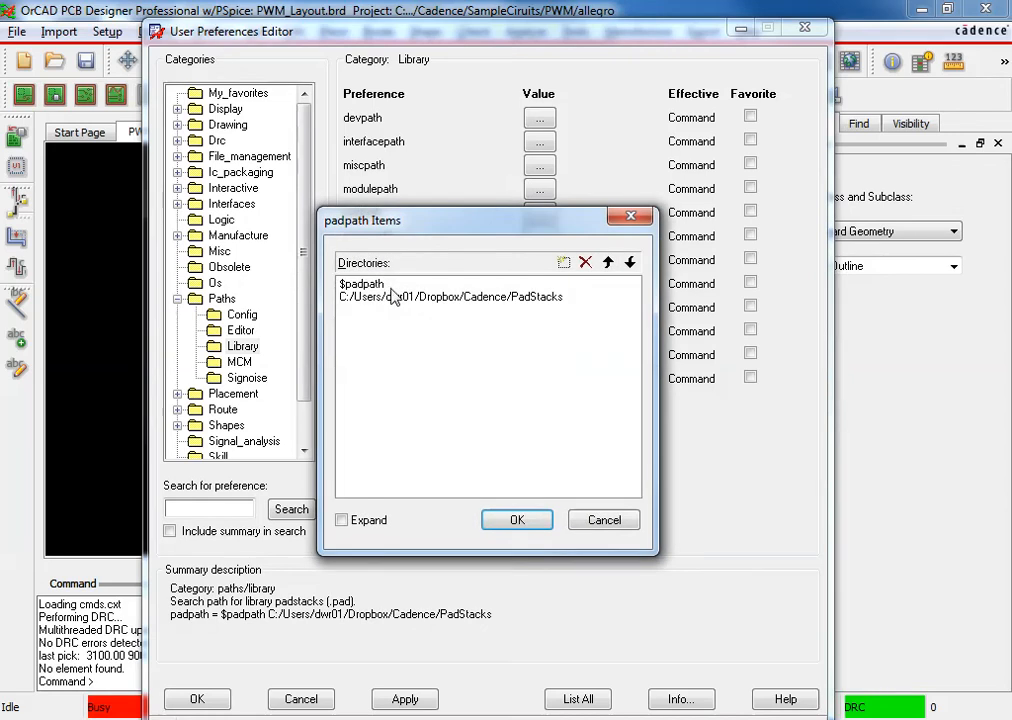
left_click(563, 262)
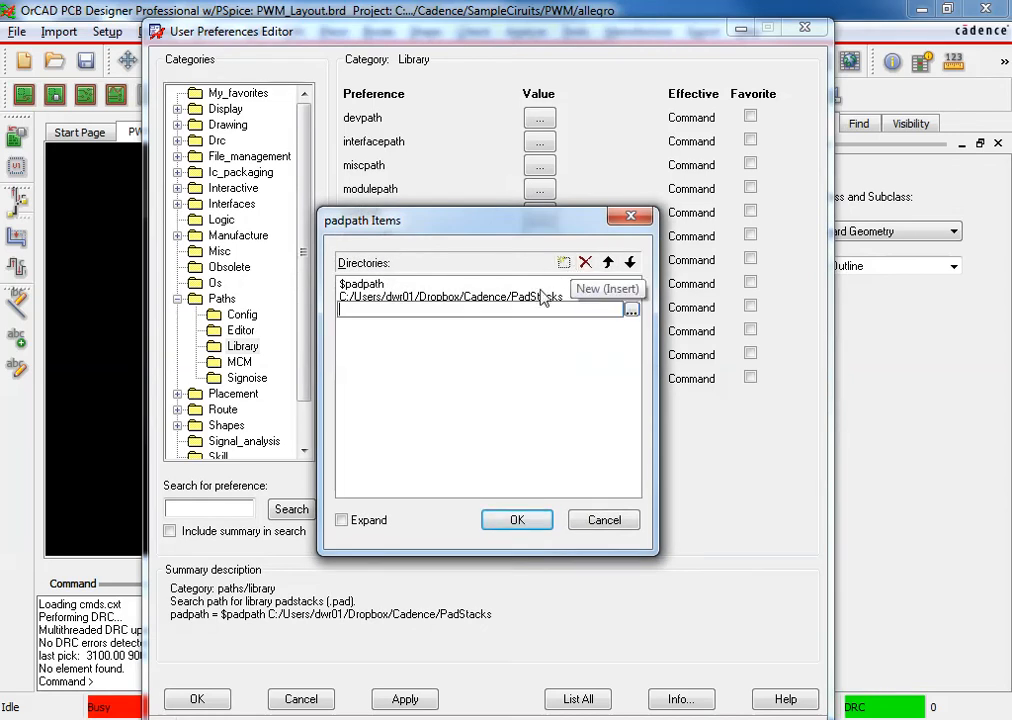
left_click(632, 310)
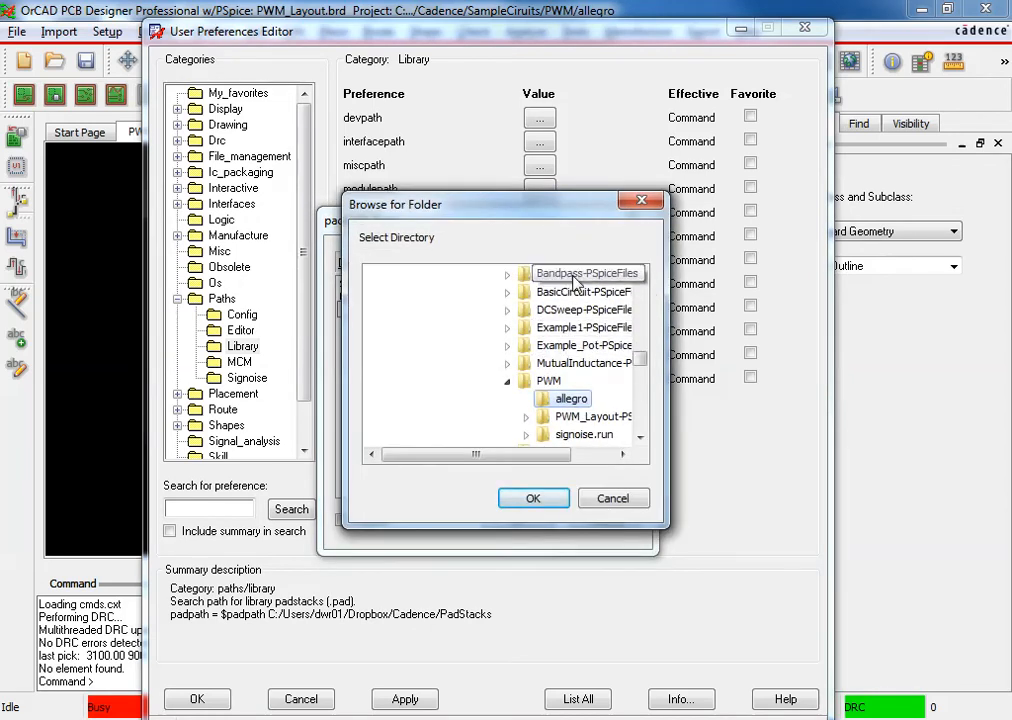
scroll(643, 300, "up", 8)
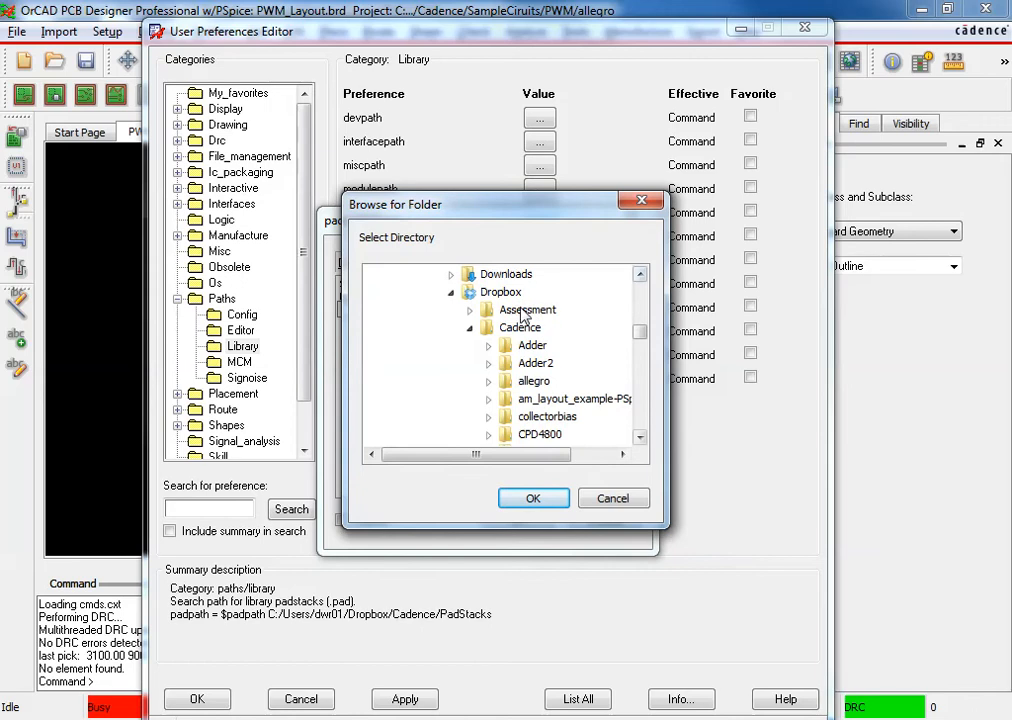
scroll(470, 332, "up", 4)
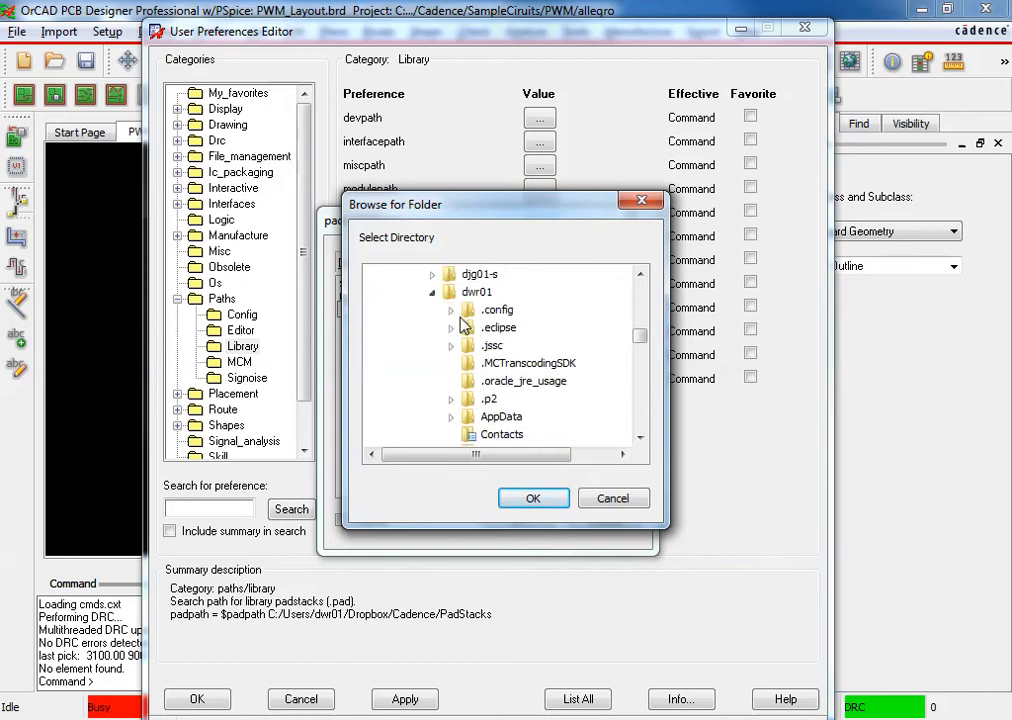
scroll(440, 310, "up", 7)
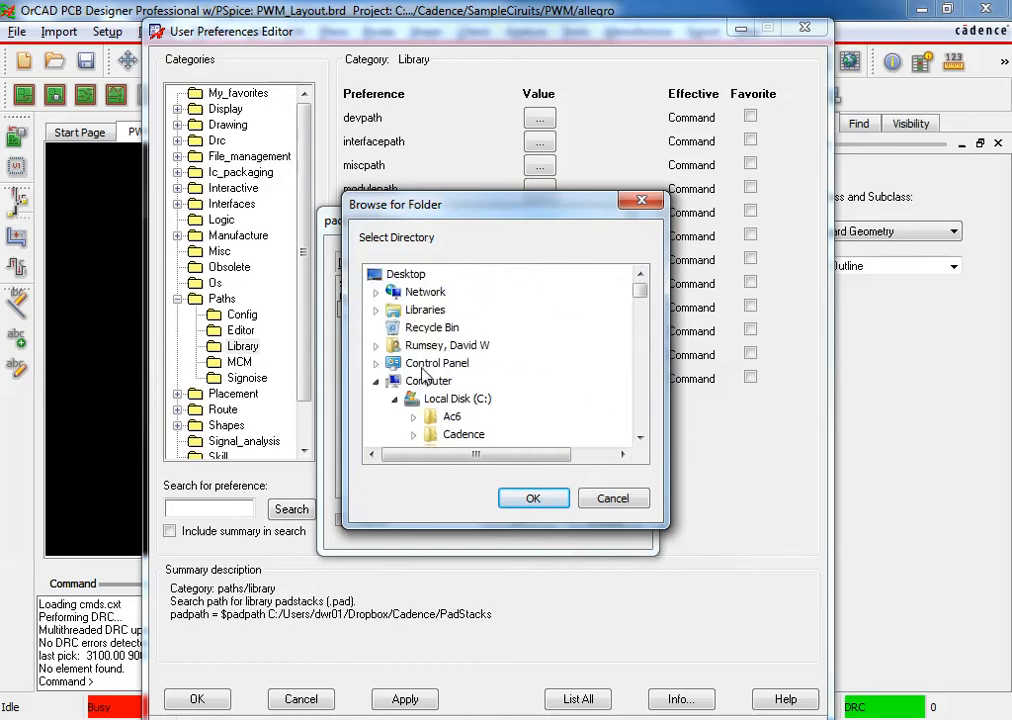
double_click(410, 398)
double_click(410, 398)
scroll(467, 373, "down", 4)
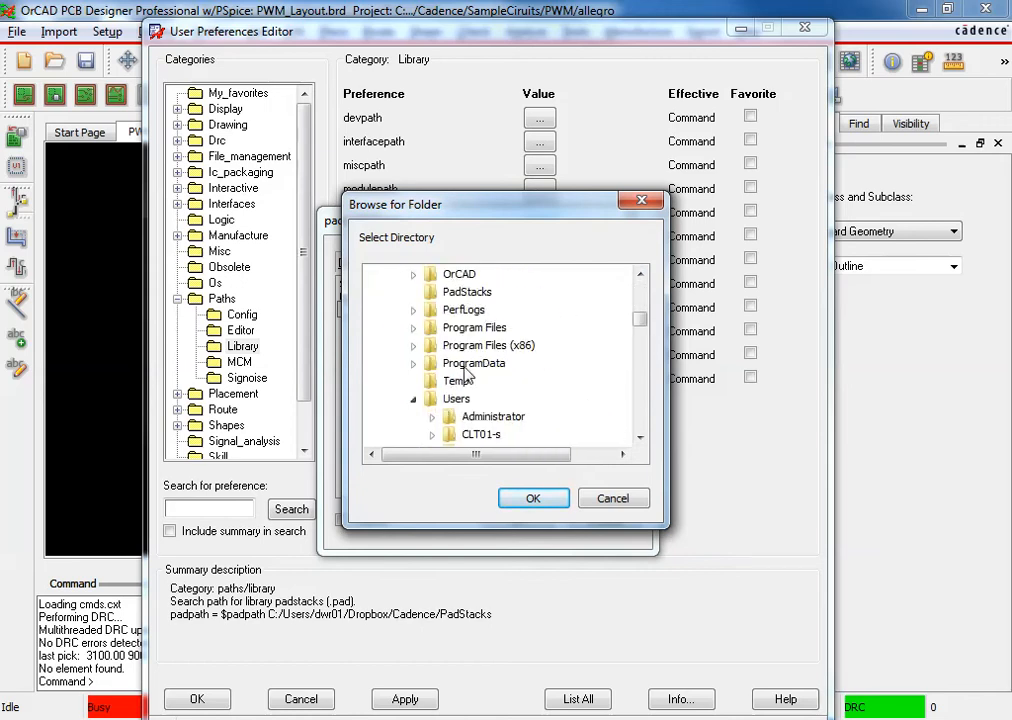
left_click(414, 399)
left_click(466, 292)
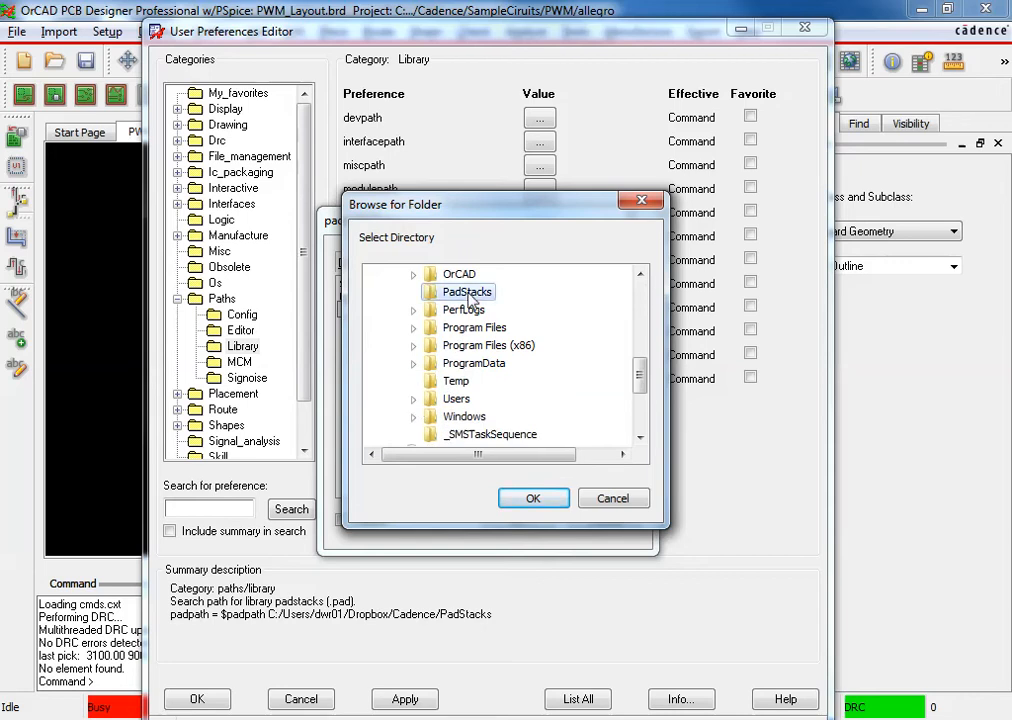
left_click(530, 497)
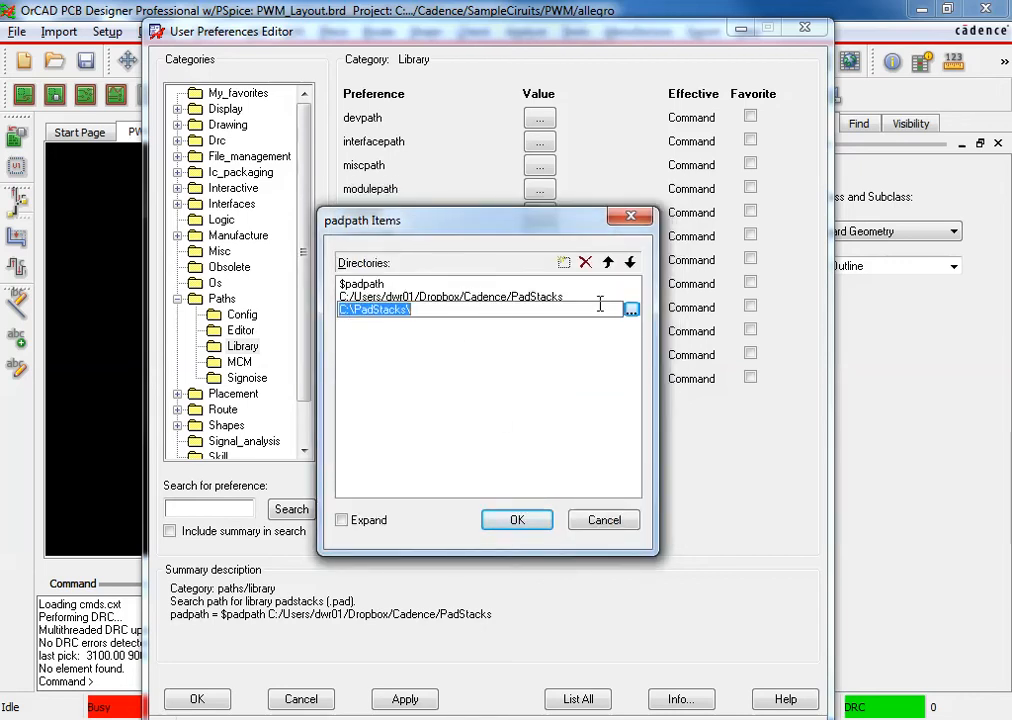
Remove the C:\PadStacks\ entry from the padpath directories and accept the list.
left_click(504, 371)
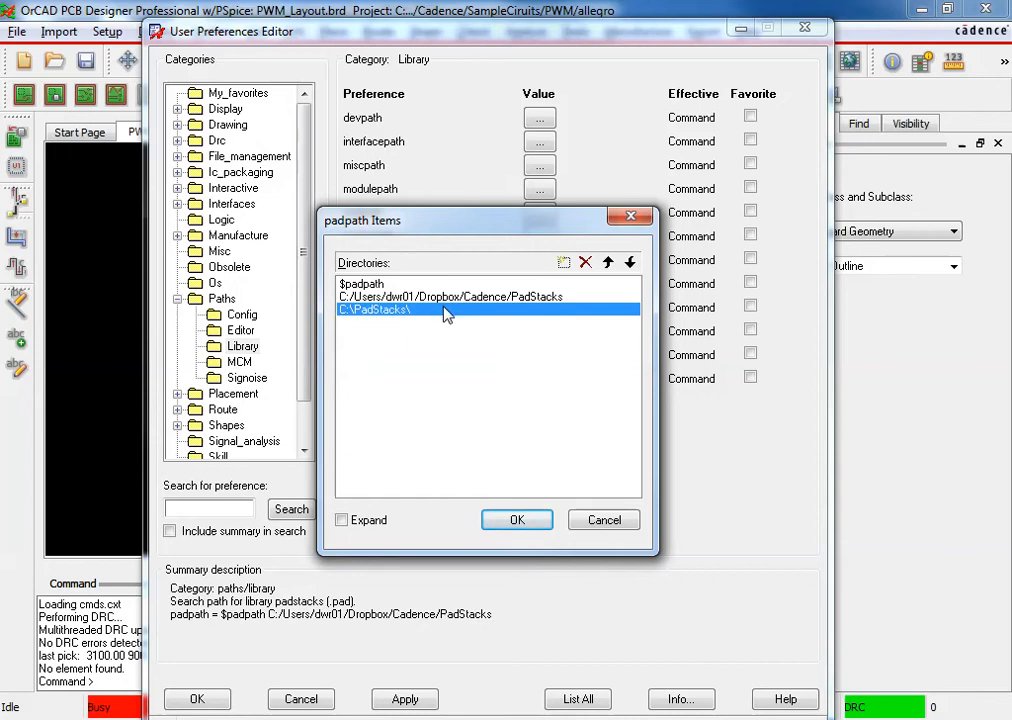
left_click(585, 262)
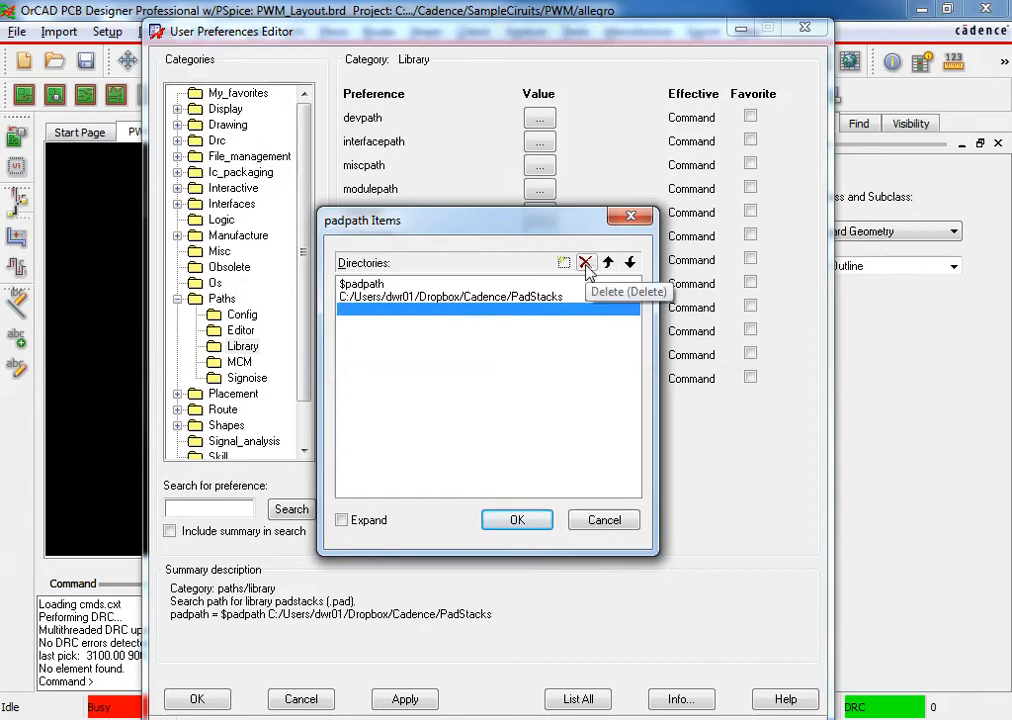
left_click(521, 519)
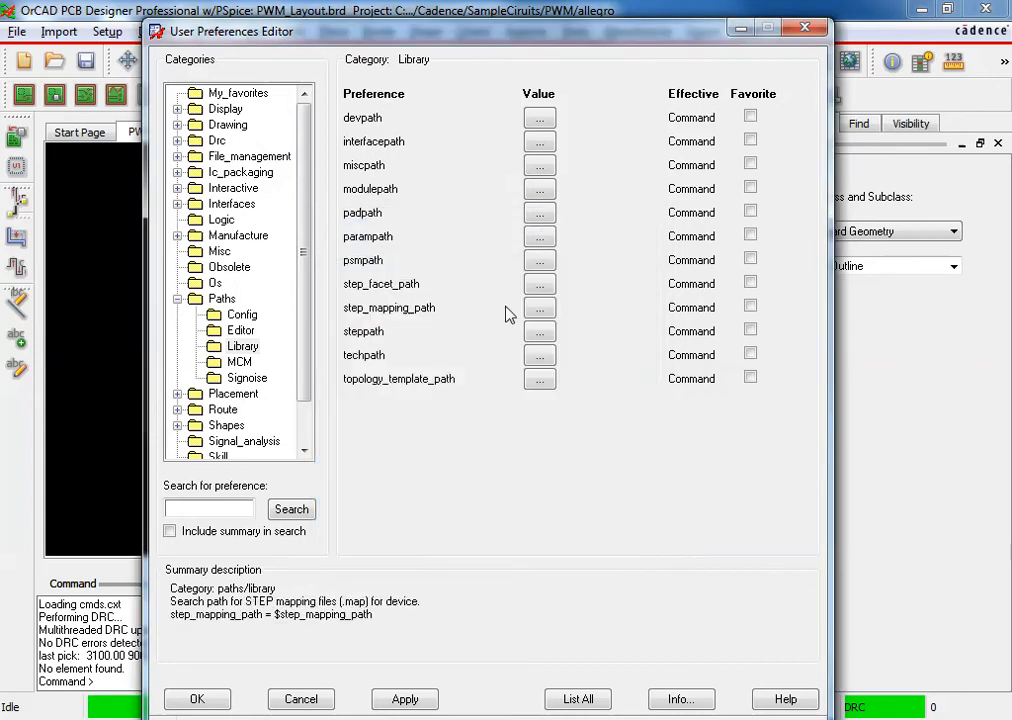
Add the C:\Footprints\ folder as a new directory in the psmpath library search paths.
left_click(539, 261)
left_click(563, 262)
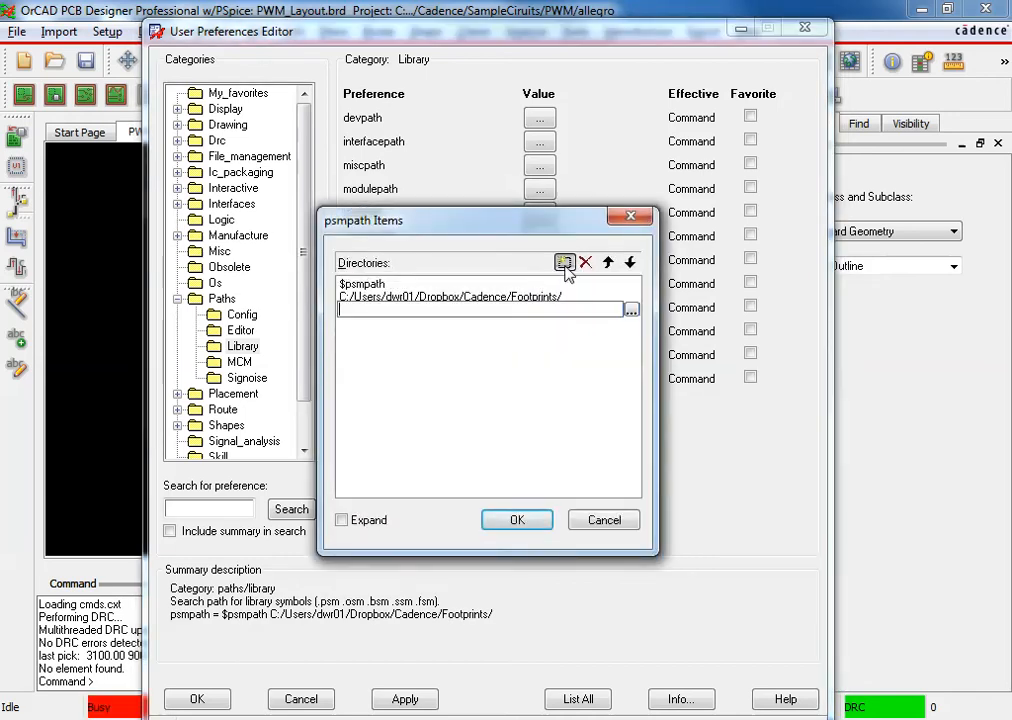
left_click(630, 311)
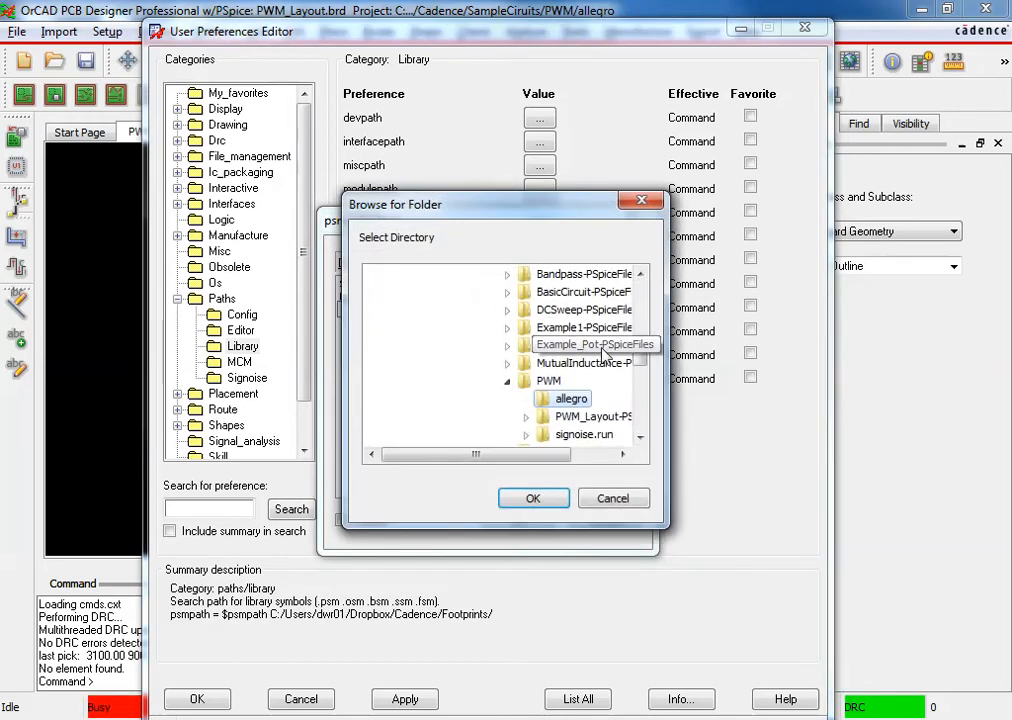
scroll(510, 390, "up", 15)
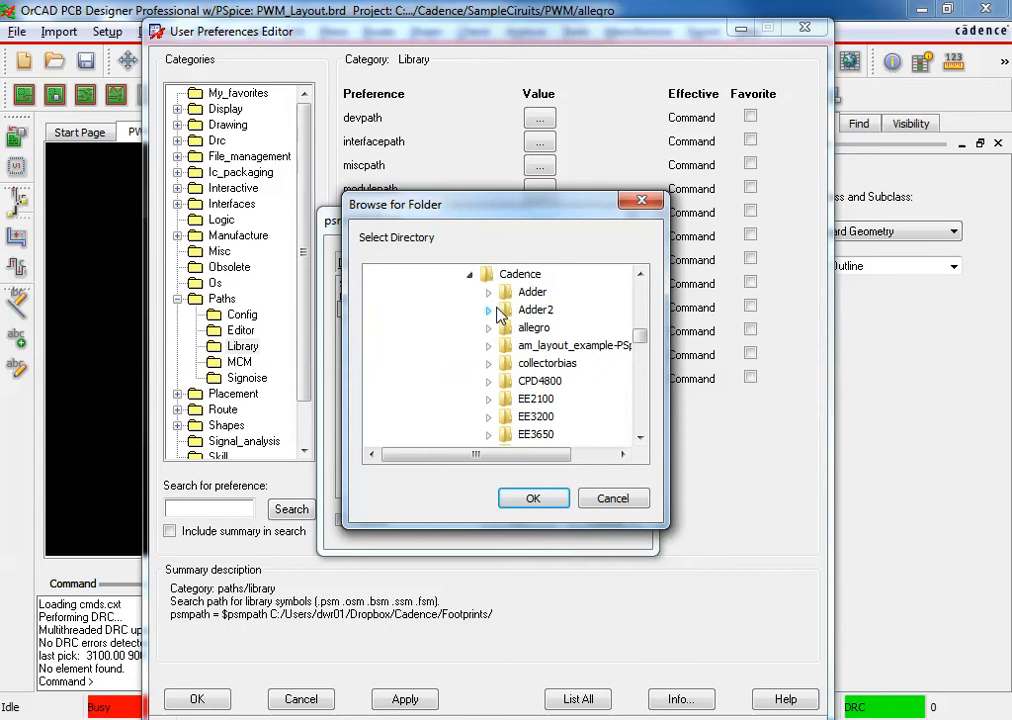
scroll(440, 395, "up", 7)
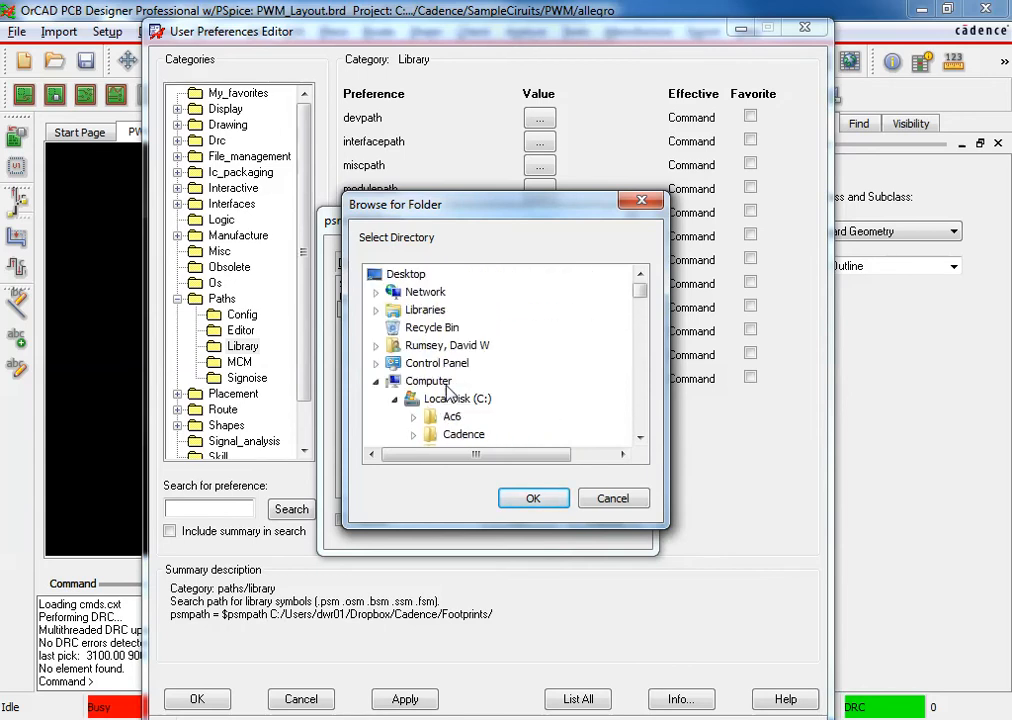
left_click(449, 400)
scroll(455, 385, "down", 1)
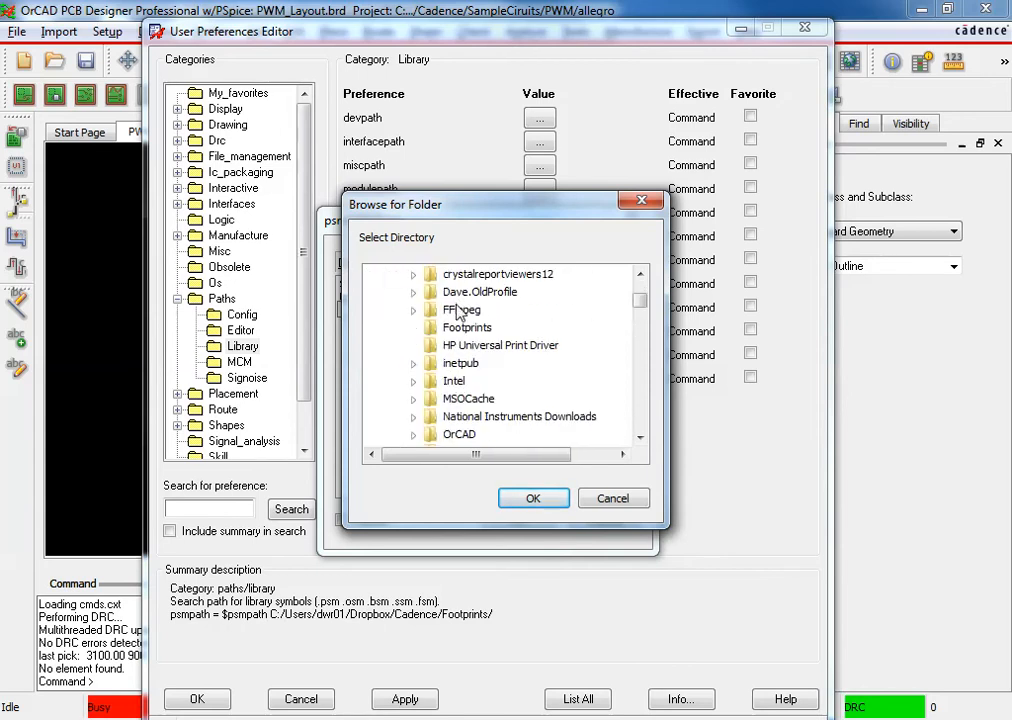
scroll(467, 318, "up", 1)
left_click(467, 381)
left_click(530, 497)
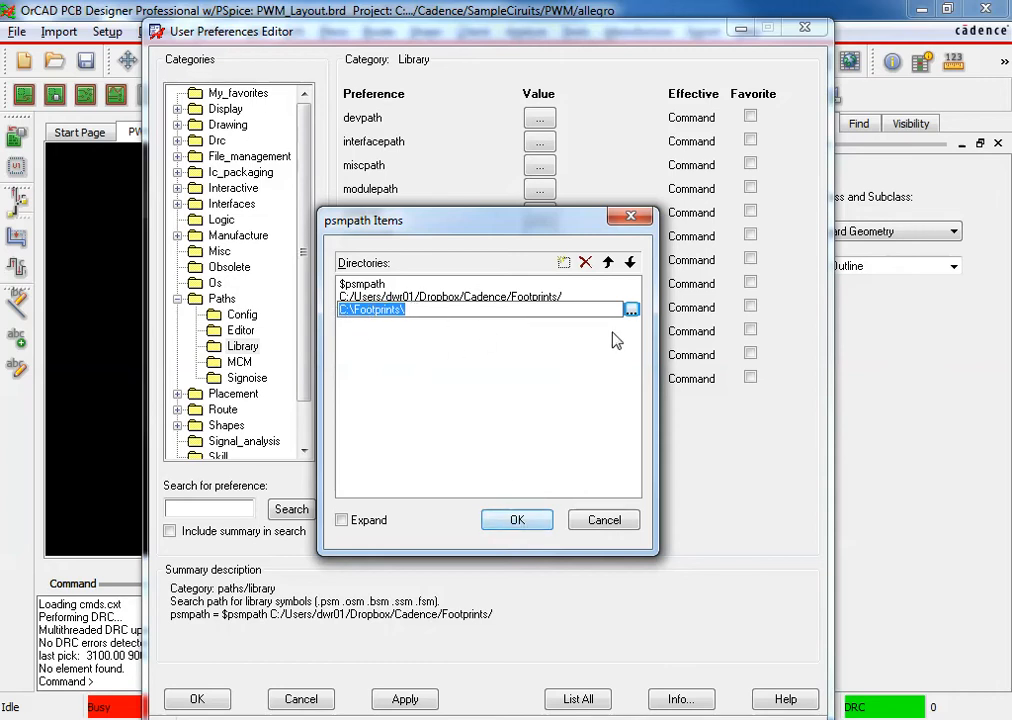
Remove the C:\Footprints\ entry from the psmpath directories and accept the user preferences.
left_click(519, 434)
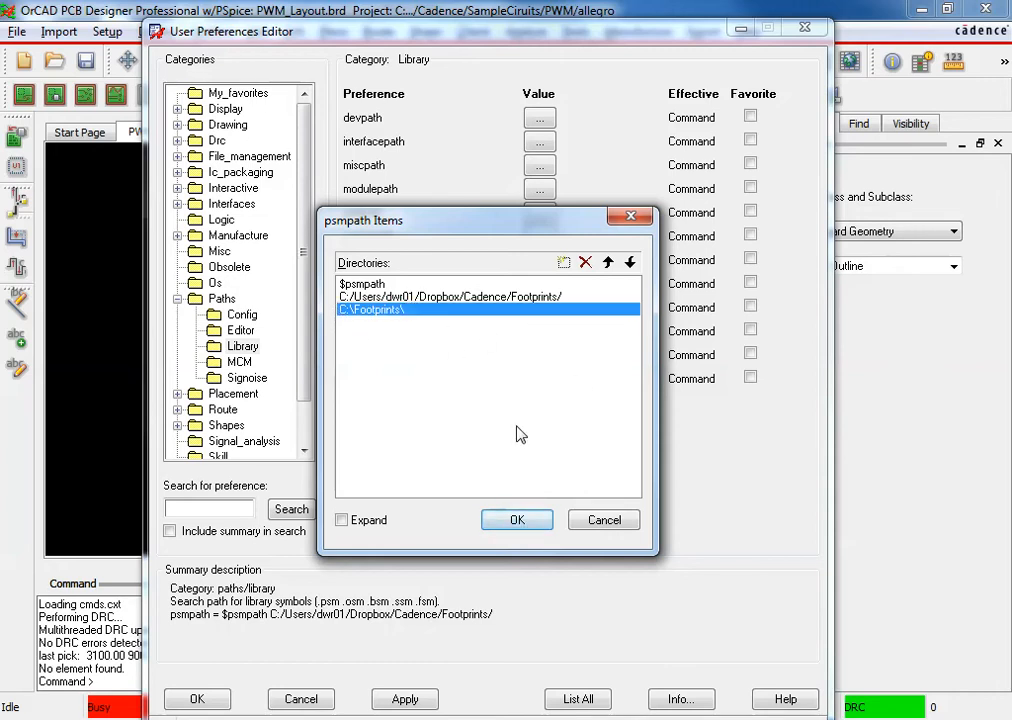
left_click(585, 262)
left_click(516, 520)
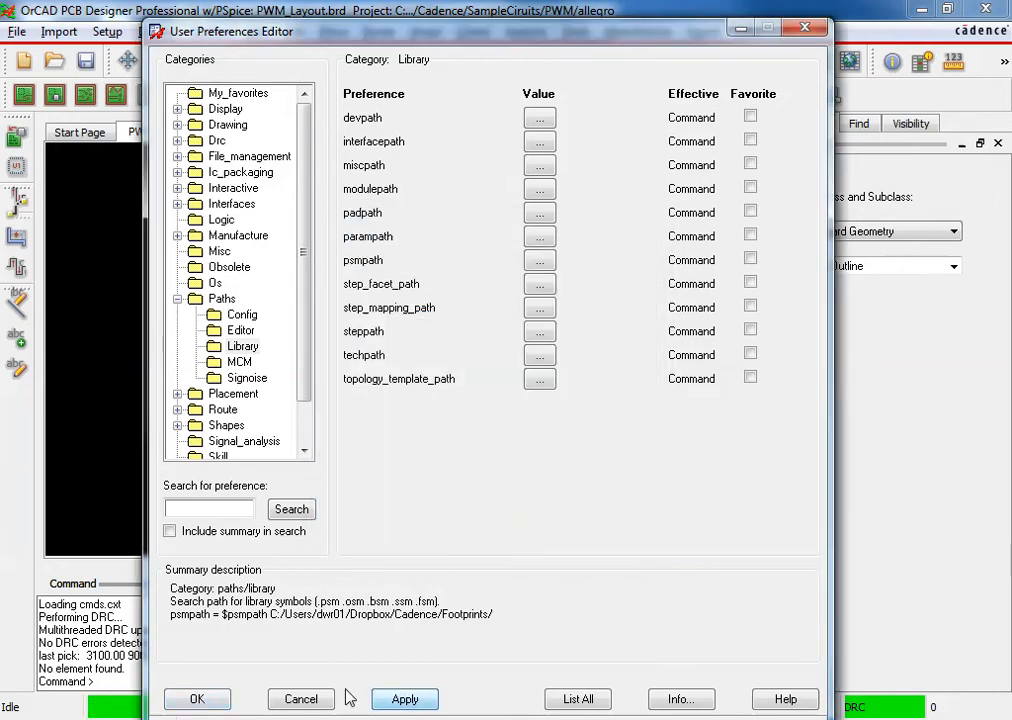
left_click(198, 700)
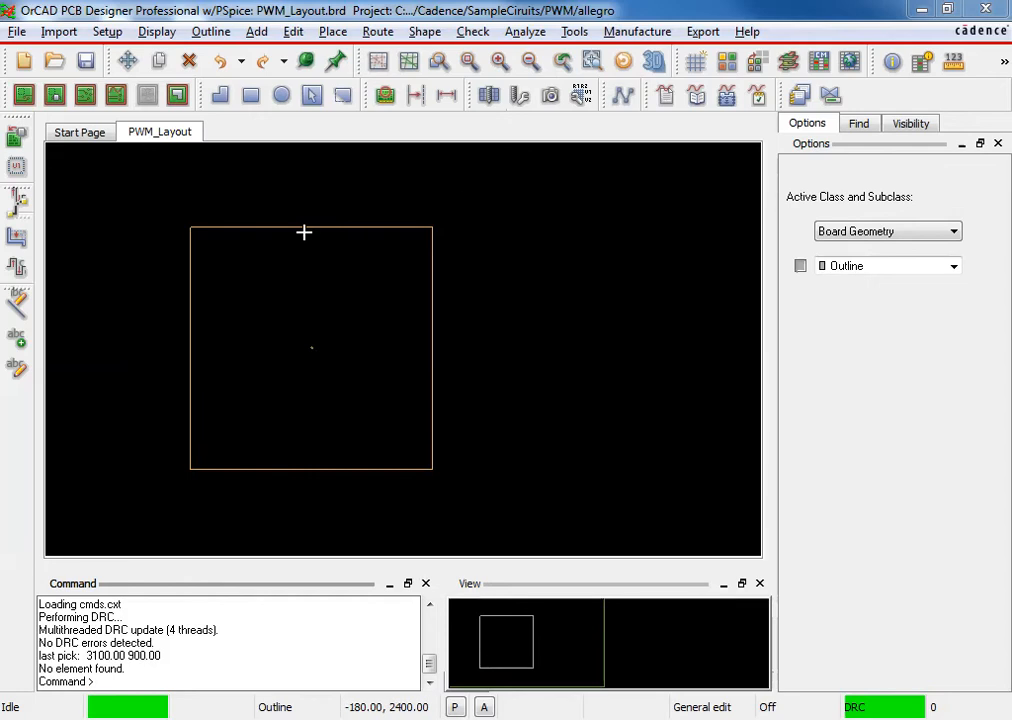
Import the netlist as Design entry CIS (Capture) logic from the Cadence/SampleCiruits/PWM/allegro directory.
left_click(59, 31)
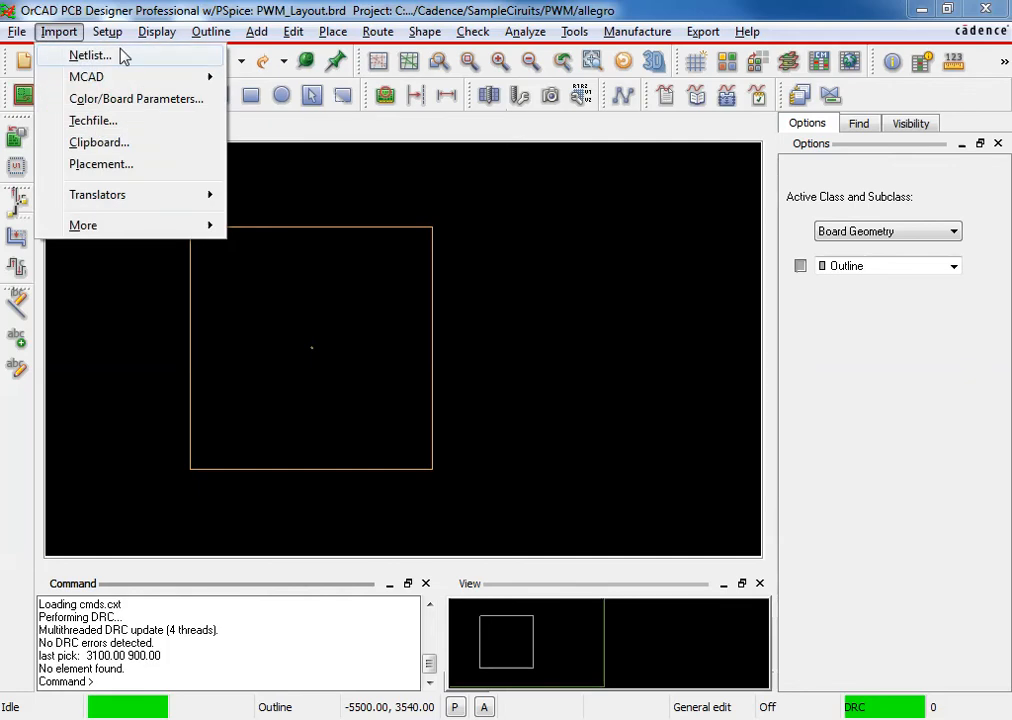
left_click(90, 55)
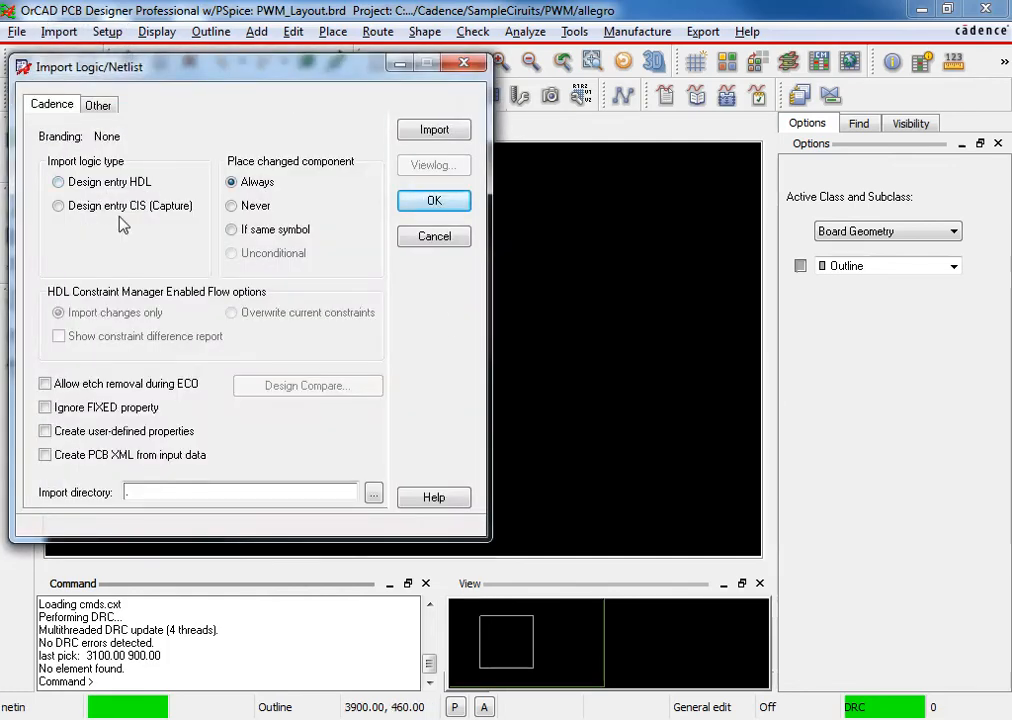
left_click(58, 205)
left_click(373, 494)
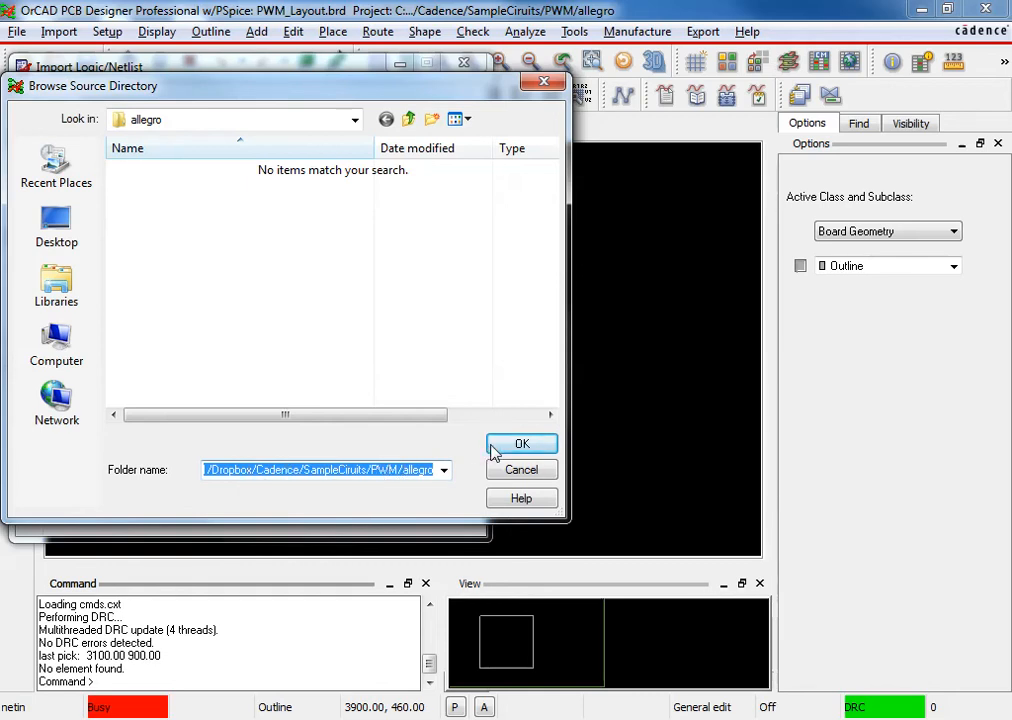
left_click(522, 444)
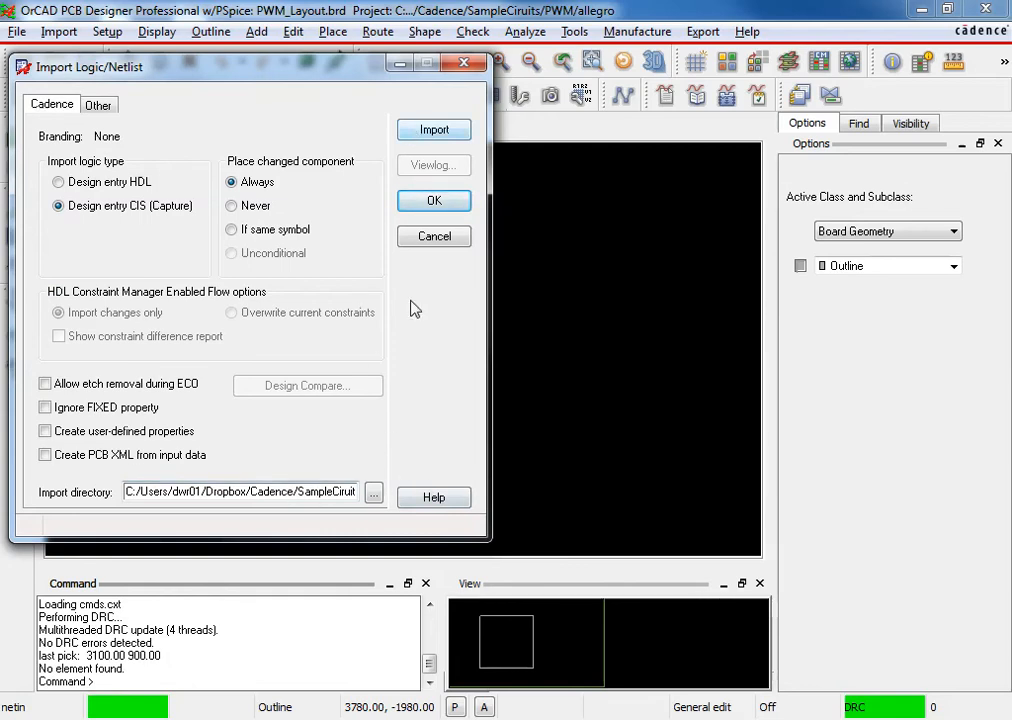
left_click(419, 136)
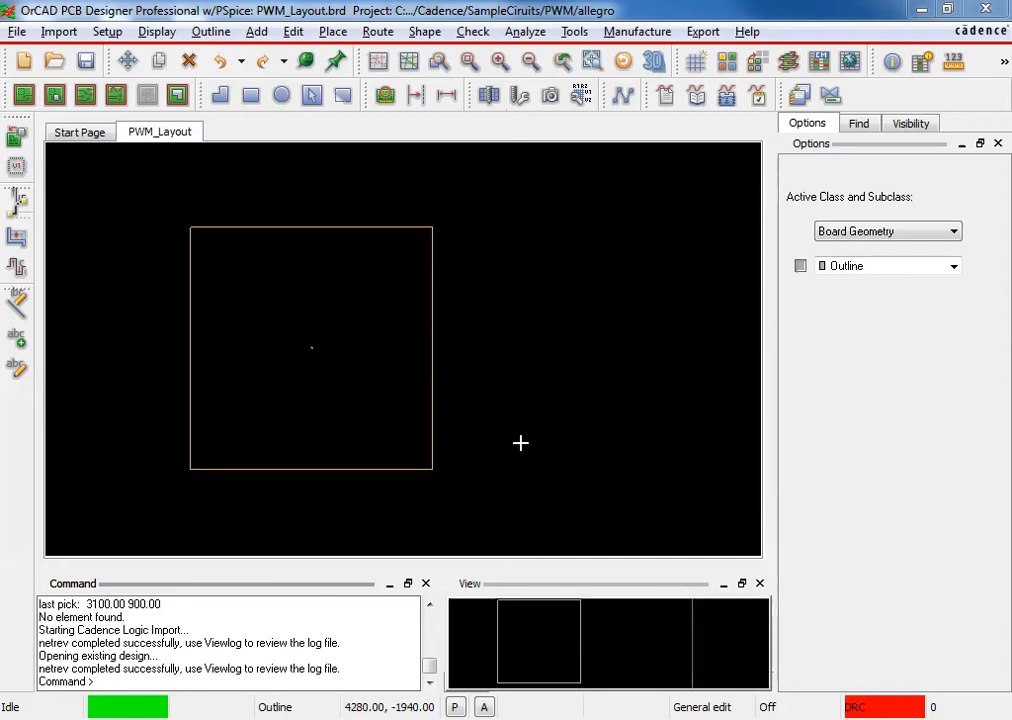
Check the manual placement list of components by refdes and leave the placement command.
left_click(333, 31)
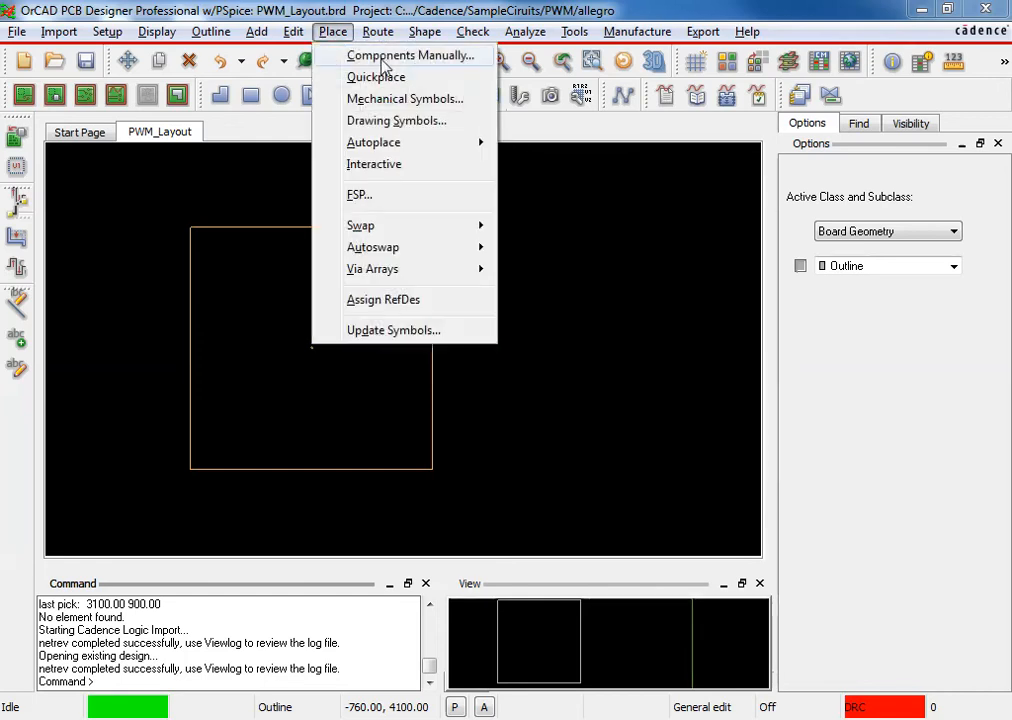
left_click(381, 57)
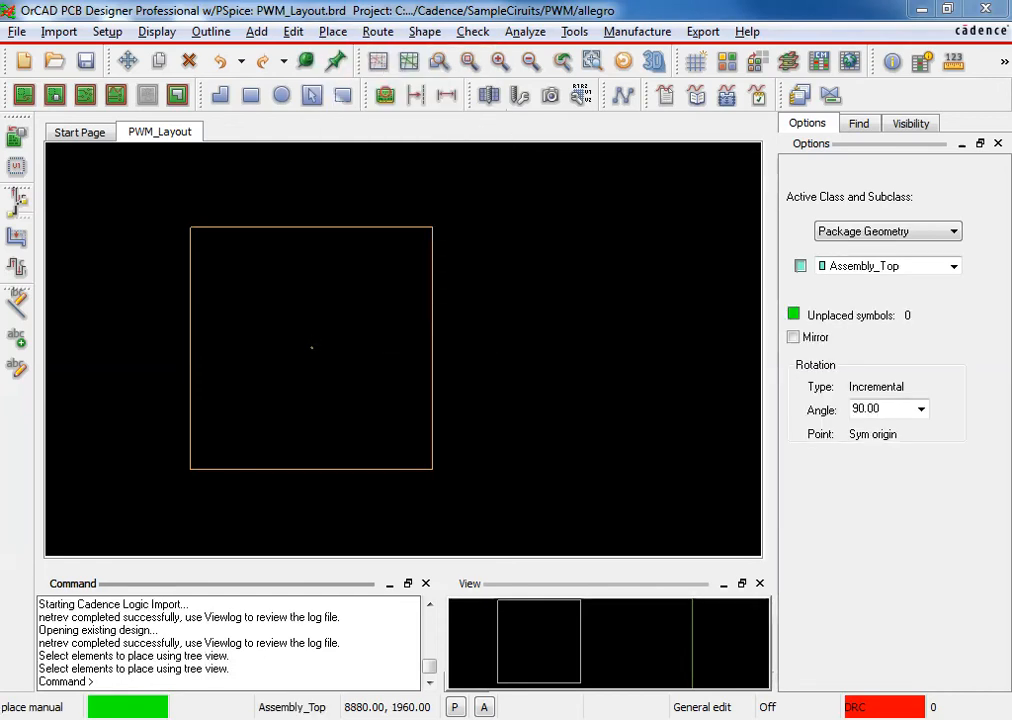
left_click_drag(942, 165, 709, 52)
left_click(542, 133)
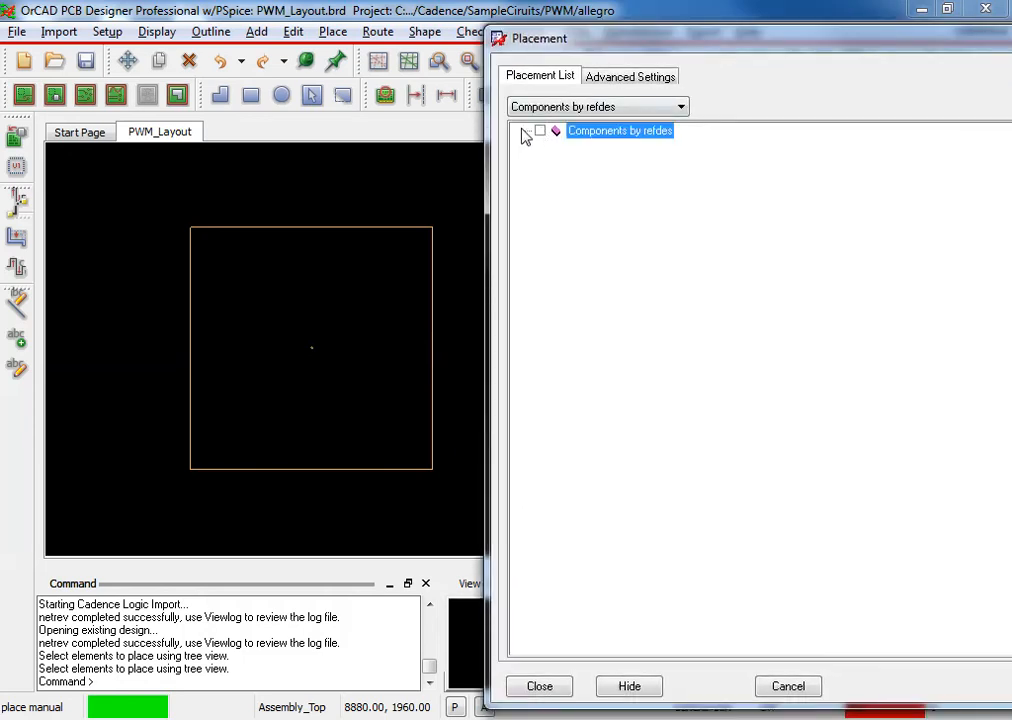
left_click_drag(901, 40, 1011, 45)
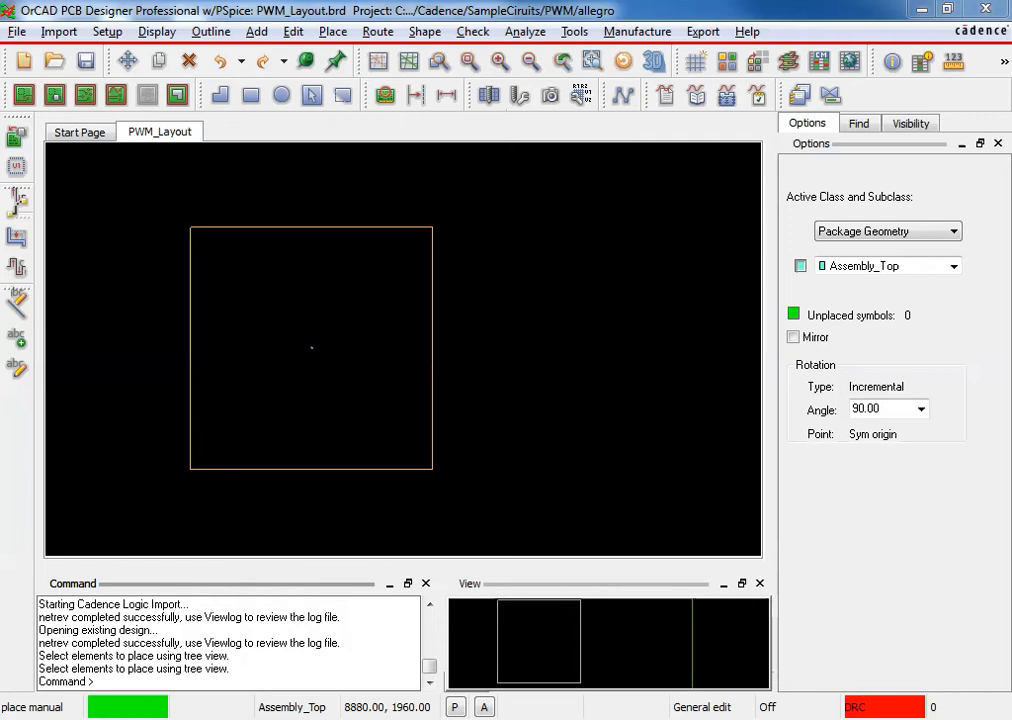
left_click(305, 334)
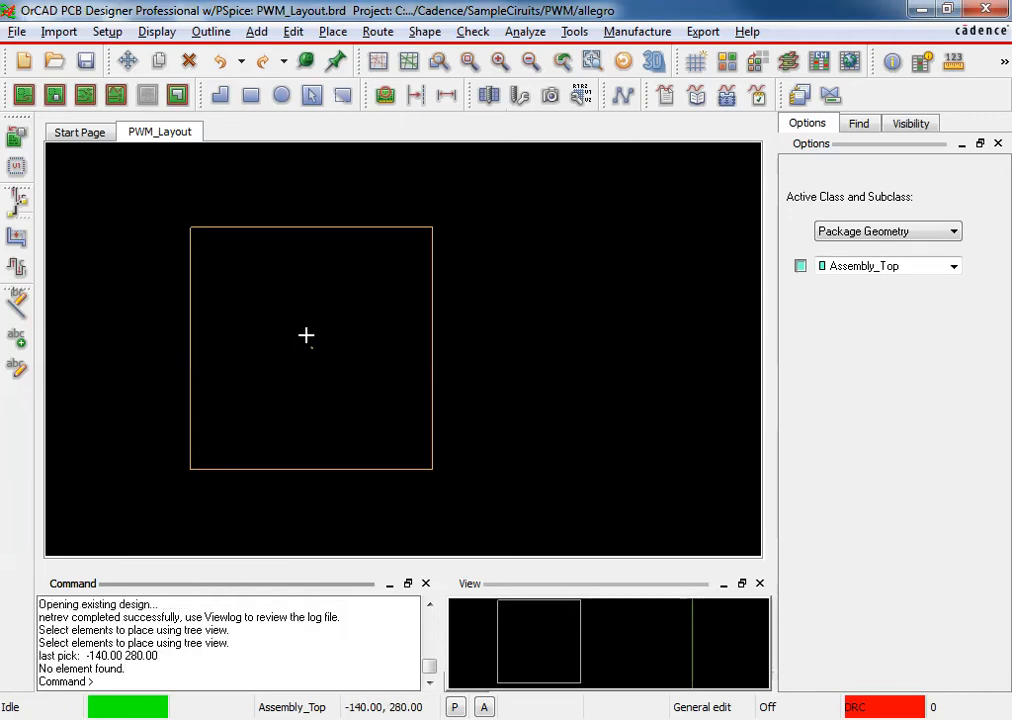
left_click(333, 31)
left_click(350, 56)
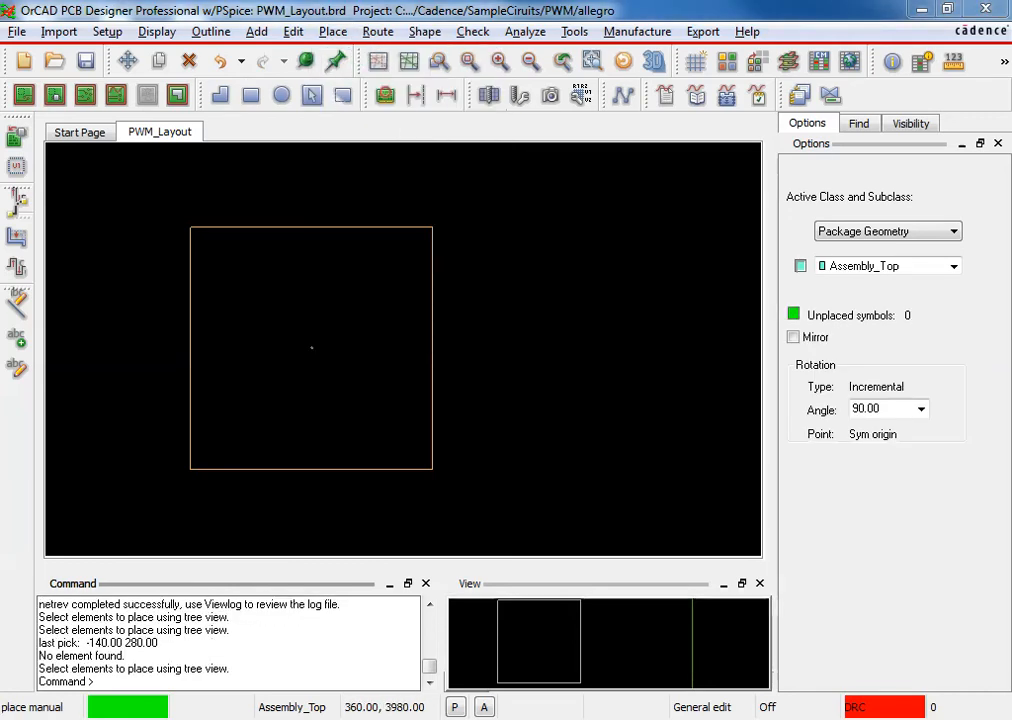
key("Escape")
Import the Design entry CIS (Capture) netlist again with the same import directory.
left_click(59, 31)
left_click(58, 55)
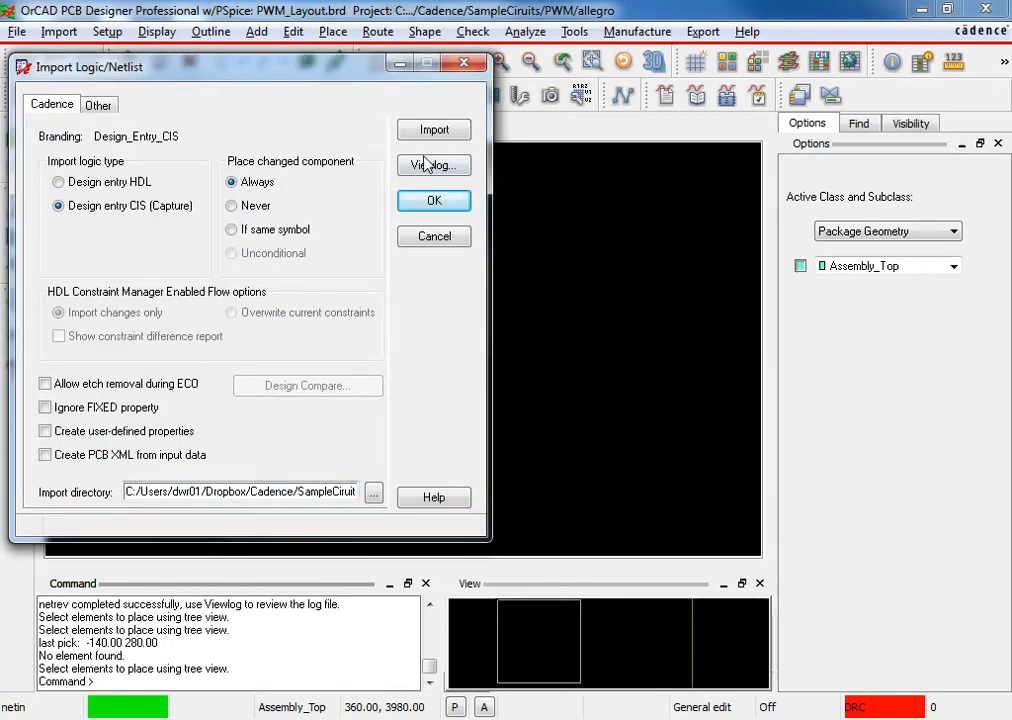
left_click(450, 131)
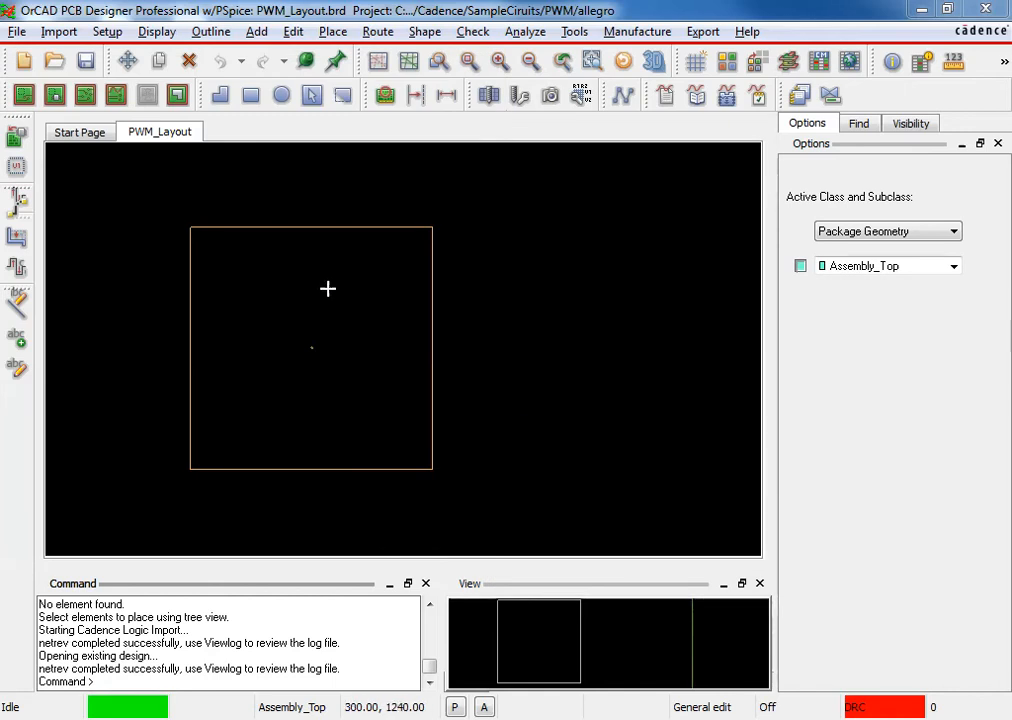
Start manual component placement and select all components by refdes in the placement list.
left_click(321, 289)
scroll(321, 289, "up", 1)
left_click(333, 31)
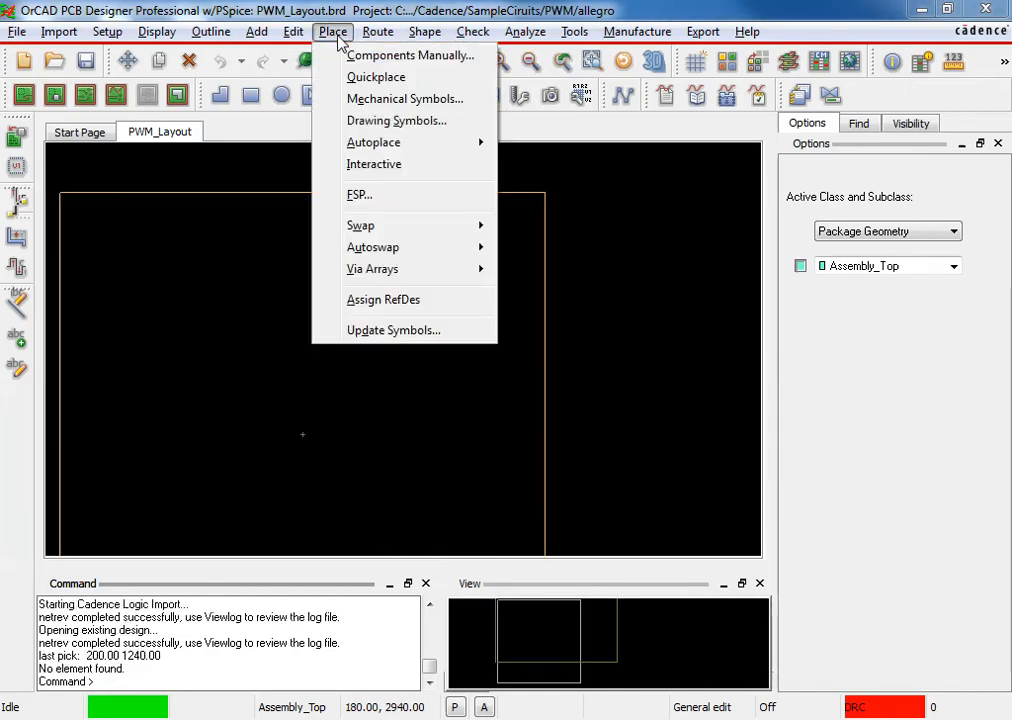
left_click(380, 55)
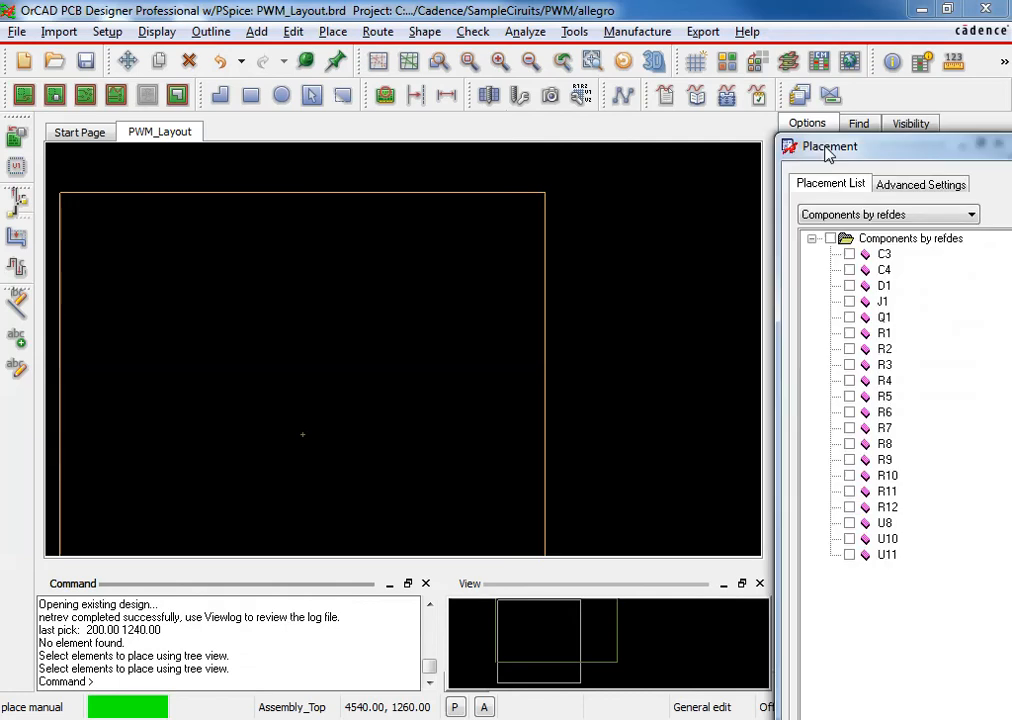
left_click_drag(828, 150, 765, 28)
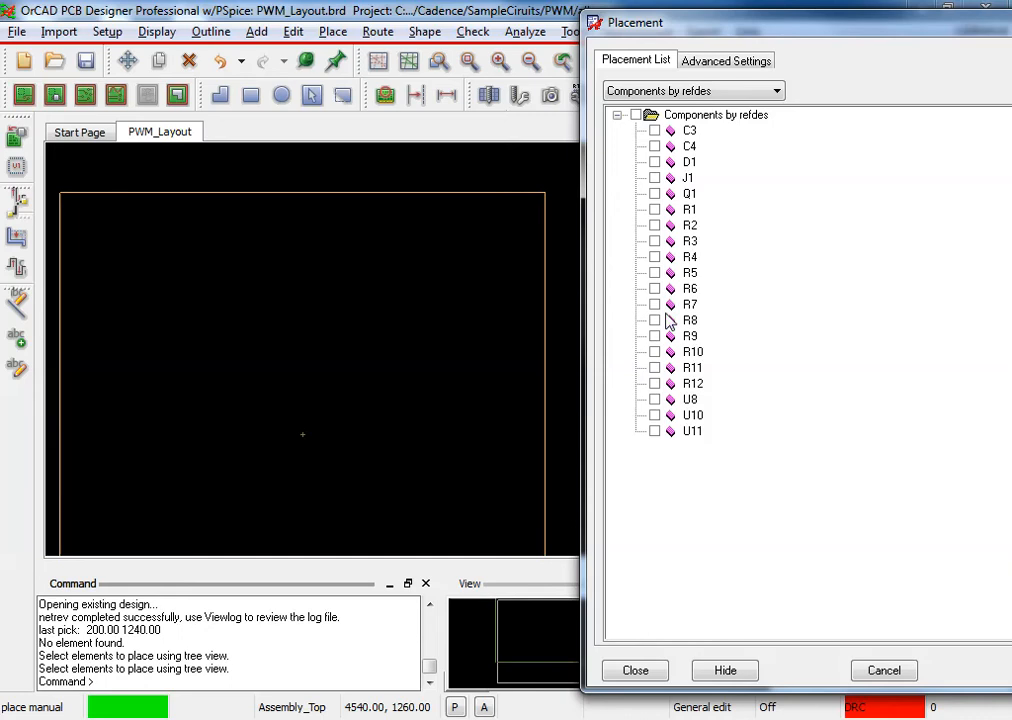
left_click(636, 115)
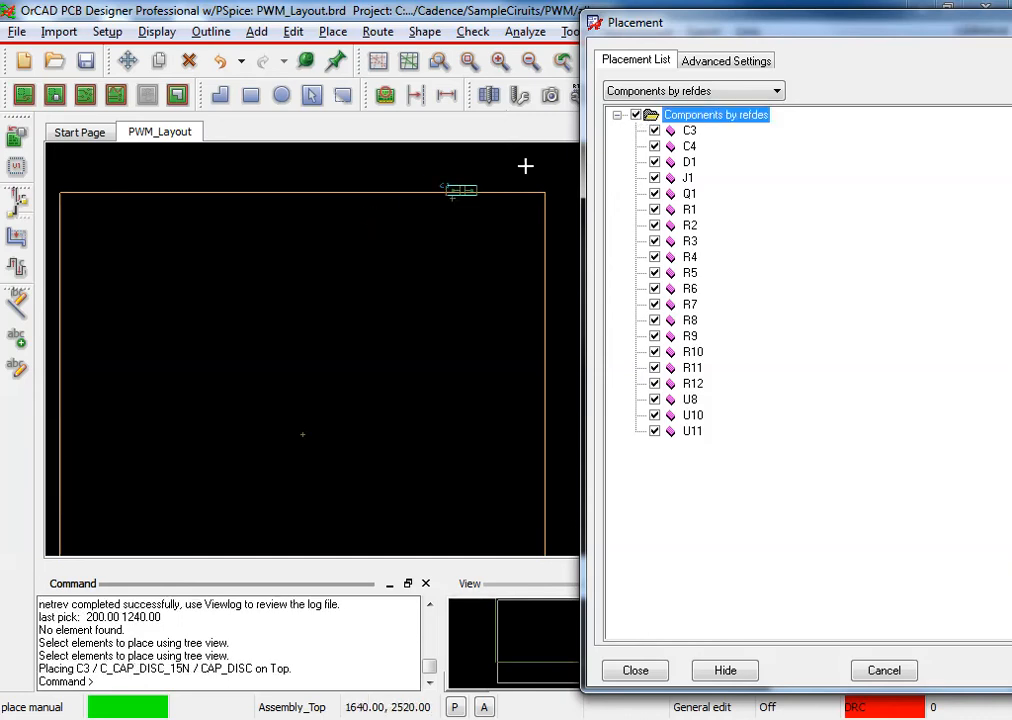
Place C3, C4, D1, J1, Q1 and R1 inside the upper part of the board outline.
left_click(119, 225)
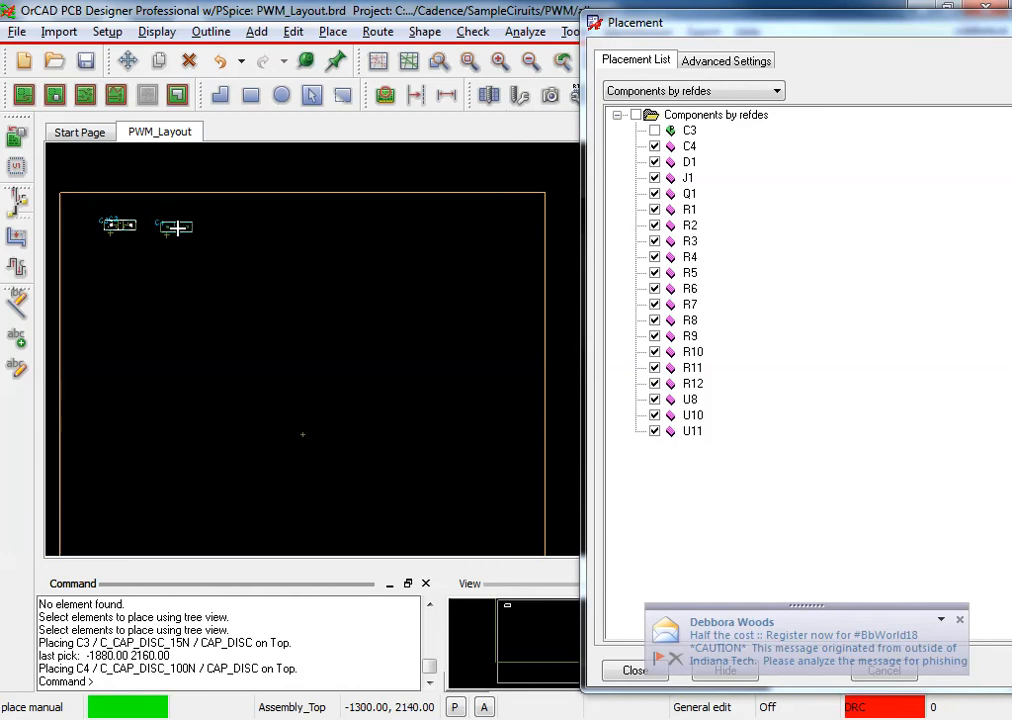
left_click(176, 228)
left_click(261, 238)
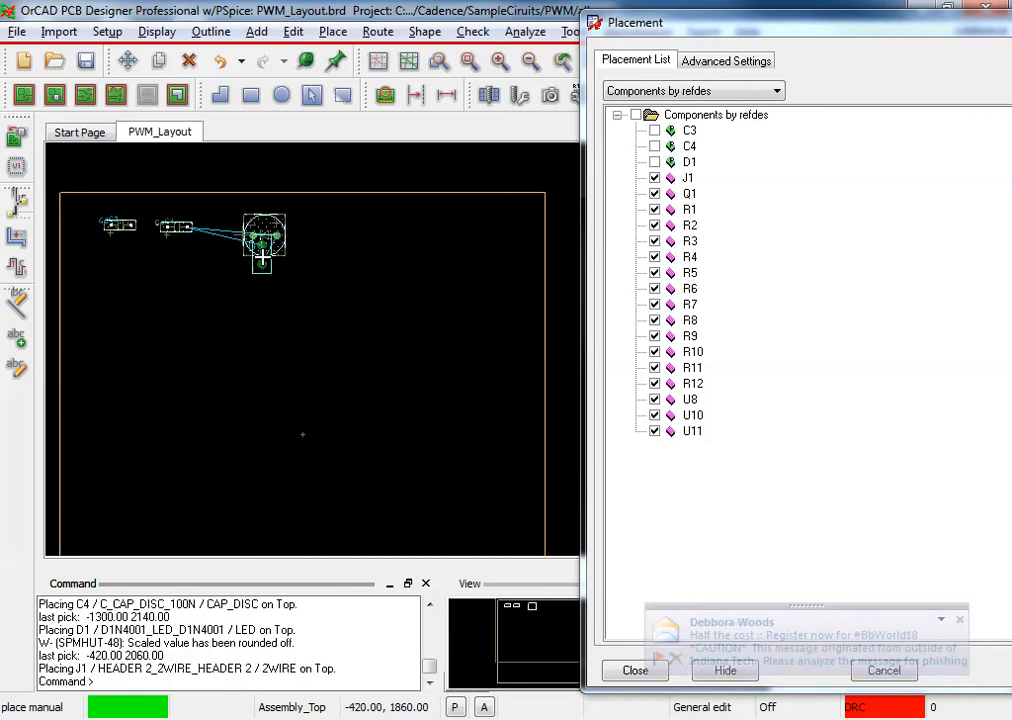
left_click(120, 288)
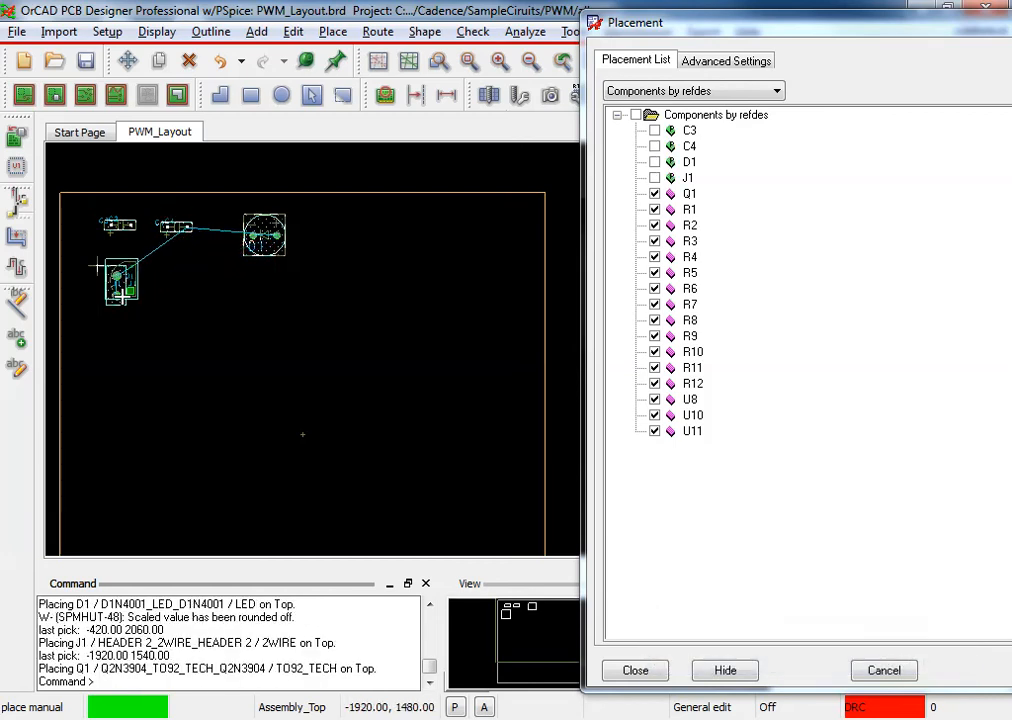
left_click(182, 290)
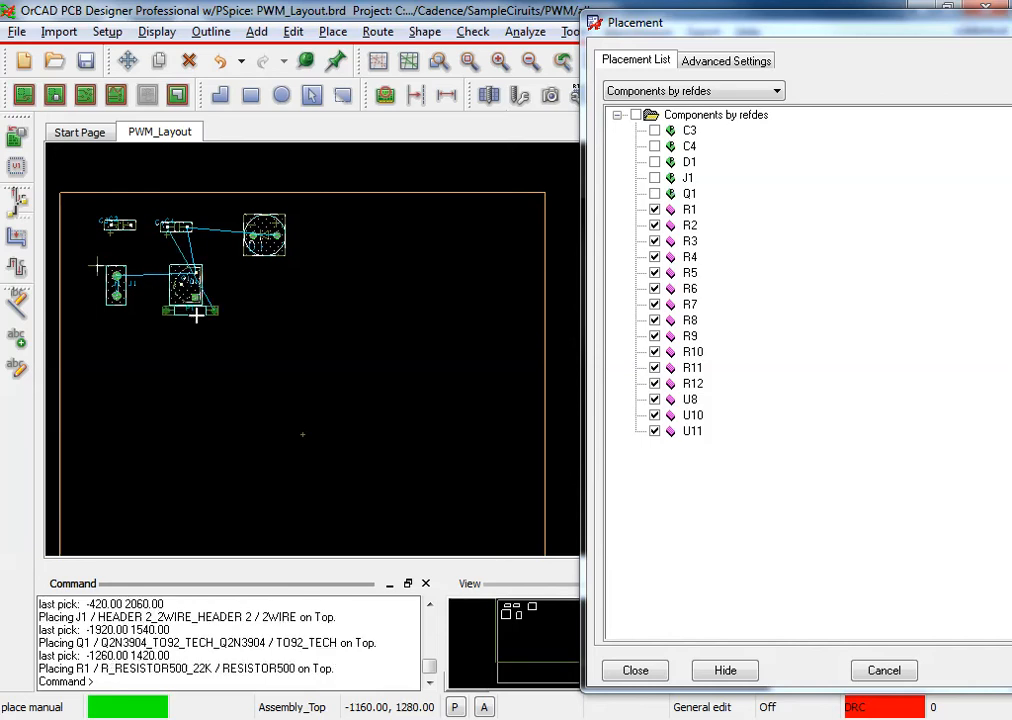
left_click(298, 310)
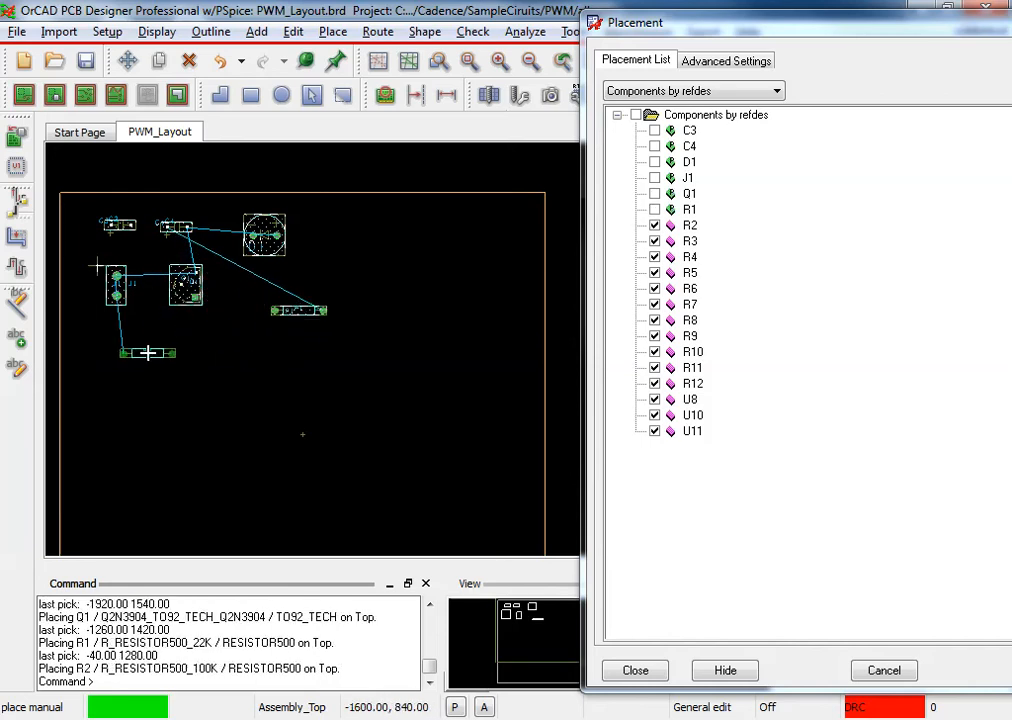
Place resistors R2 through R9 across the middle and right side of the board.
left_click(148, 354)
left_click(225, 354)
left_click(310, 352)
left_click(385, 332)
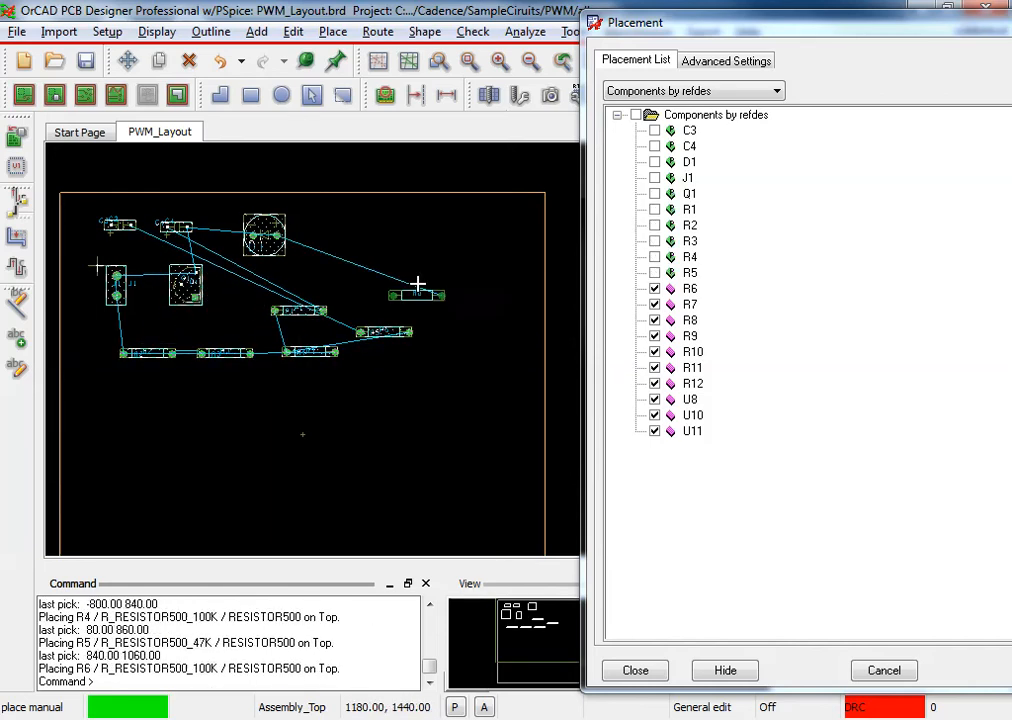
left_click(420, 279)
left_click(379, 228)
left_click(435, 404)
left_click(286, 423)
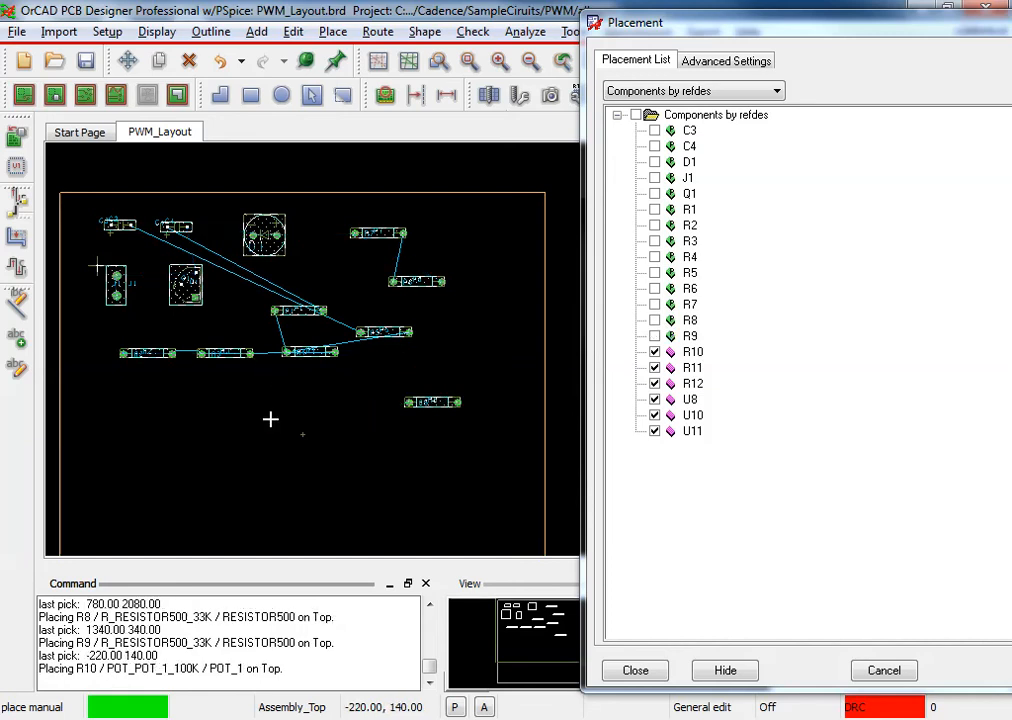
Place R10, R11, R12, U8, U10 and U11 on the board and save the PWM_Layout design.
left_click(182, 414)
left_click(168, 480)
left_click(282, 486)
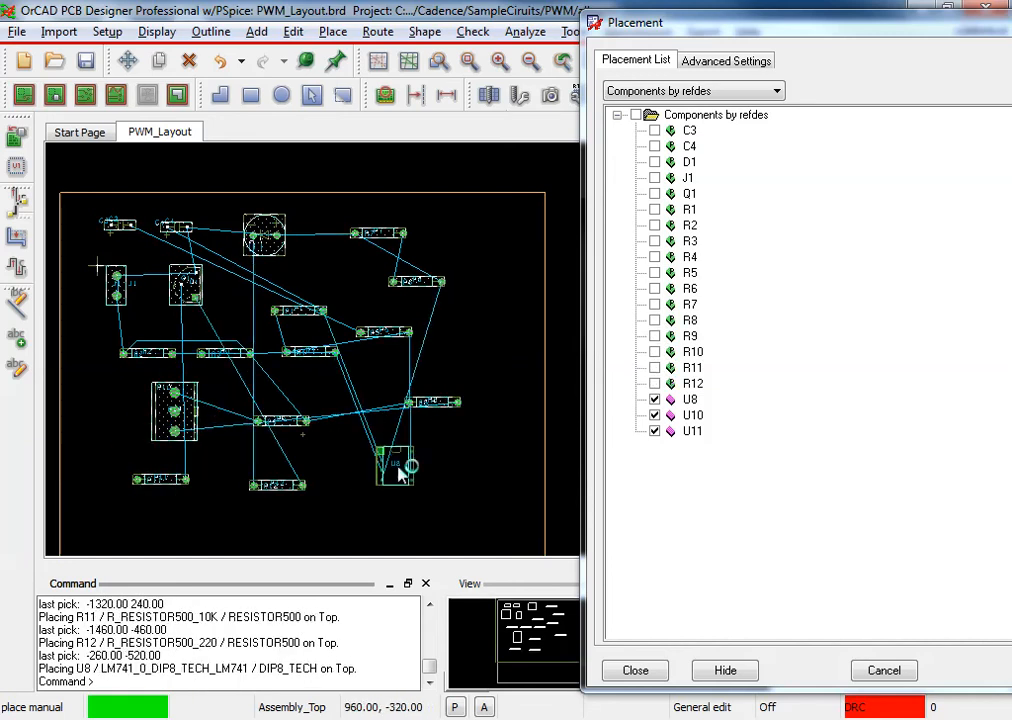
left_click(402, 466)
left_click(495, 436)
left_click(513, 318)
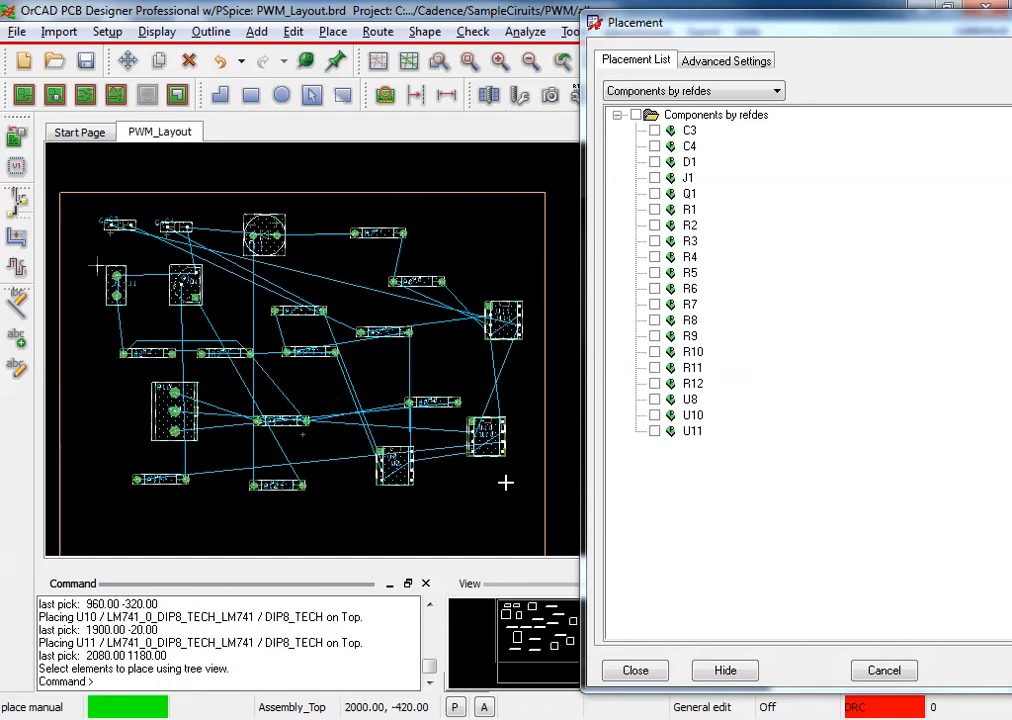
left_click(636, 670)
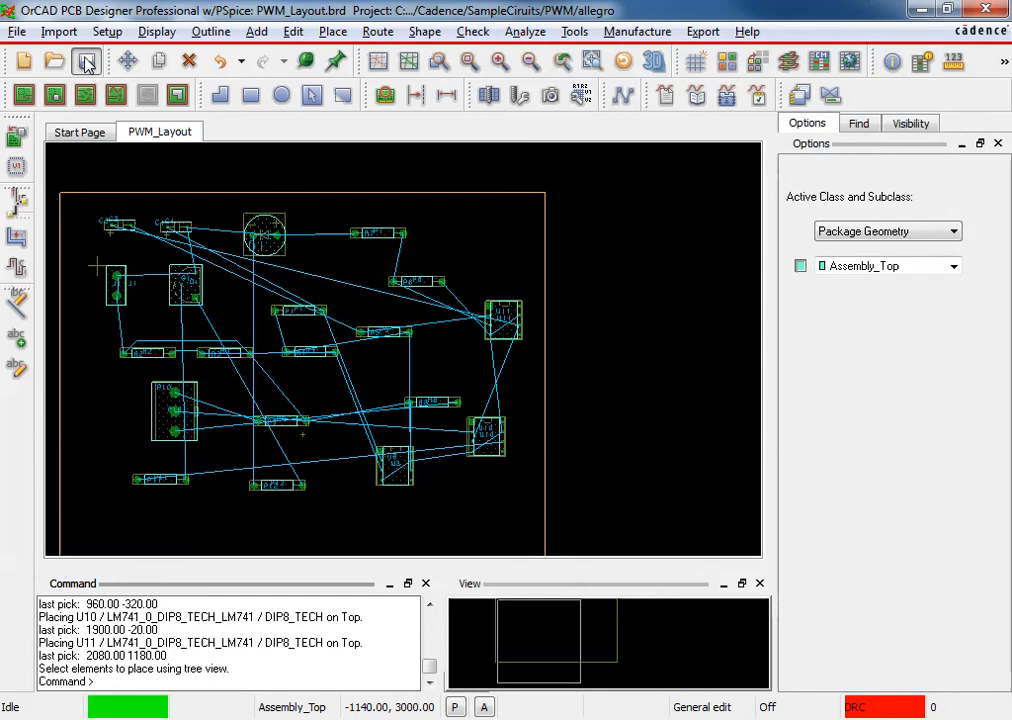
left_click(86, 61)
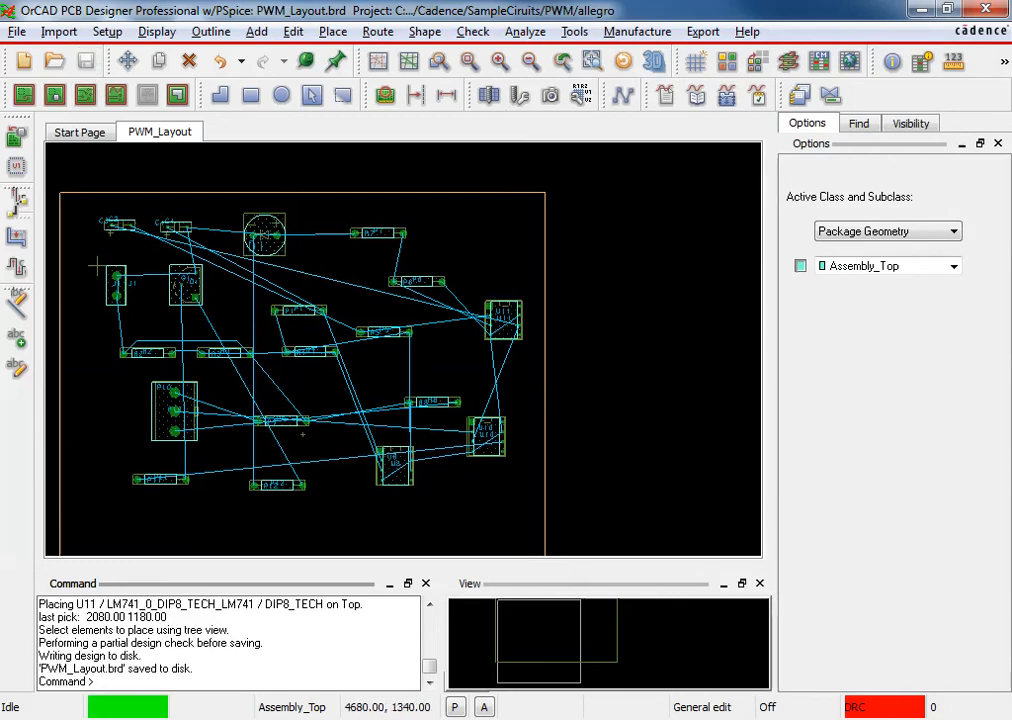
Look at schematic PAGE1 in OrCAD Capture, return to the PCB editor and examine the placed components and their ratsnest connections.
key("alt+Tab")
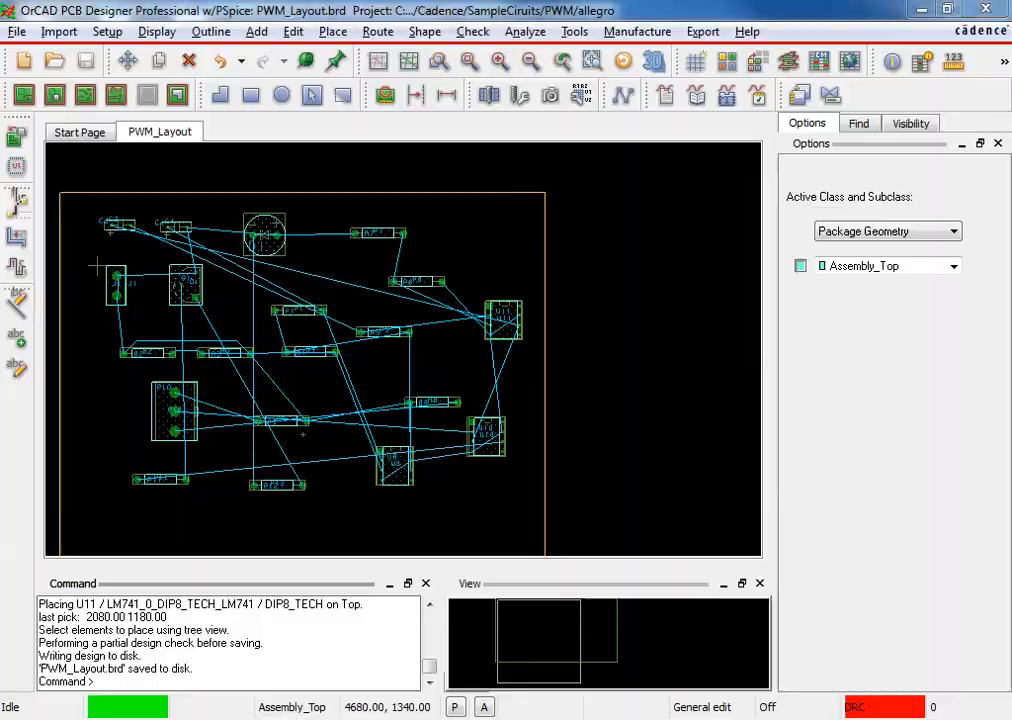
left_click(410, 168)
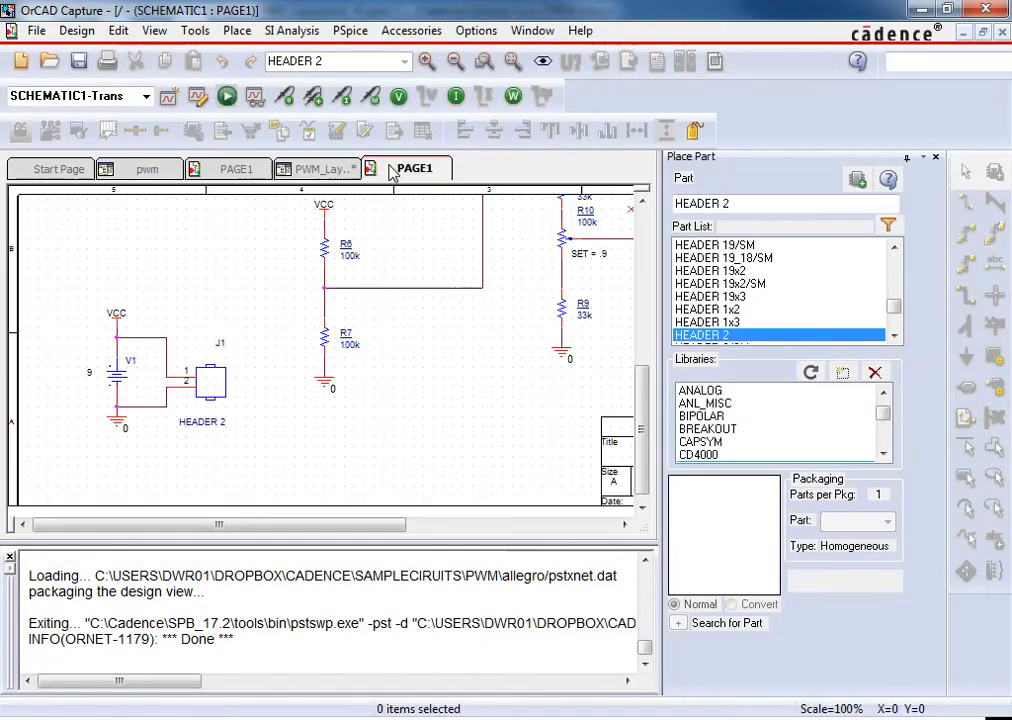
key("alt+Tab")
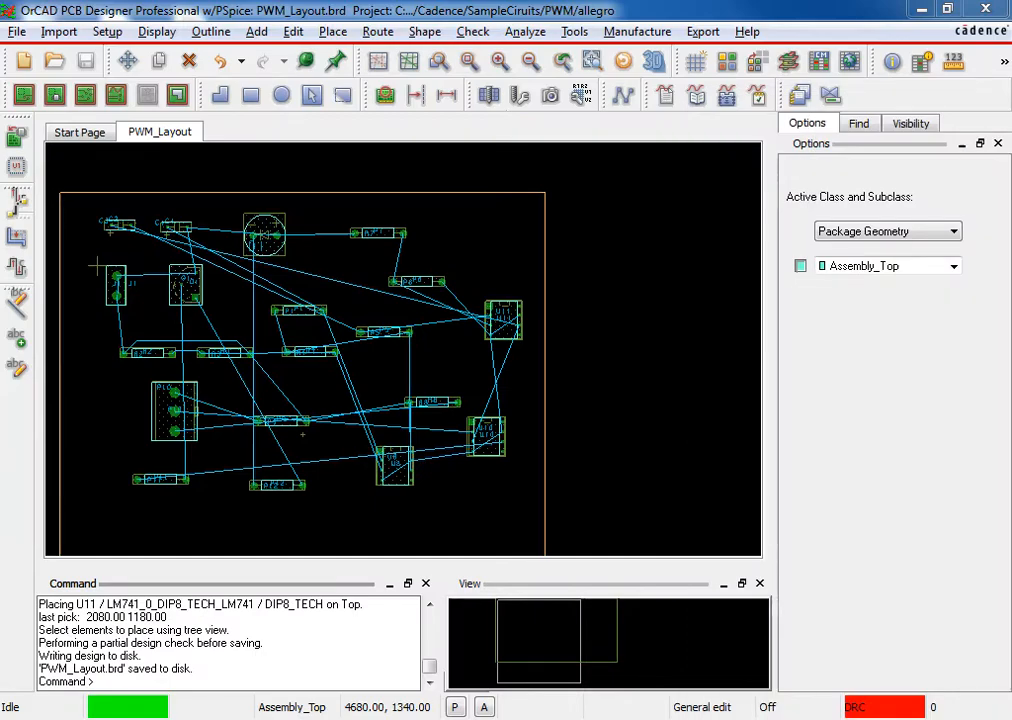
left_click(465, 244)
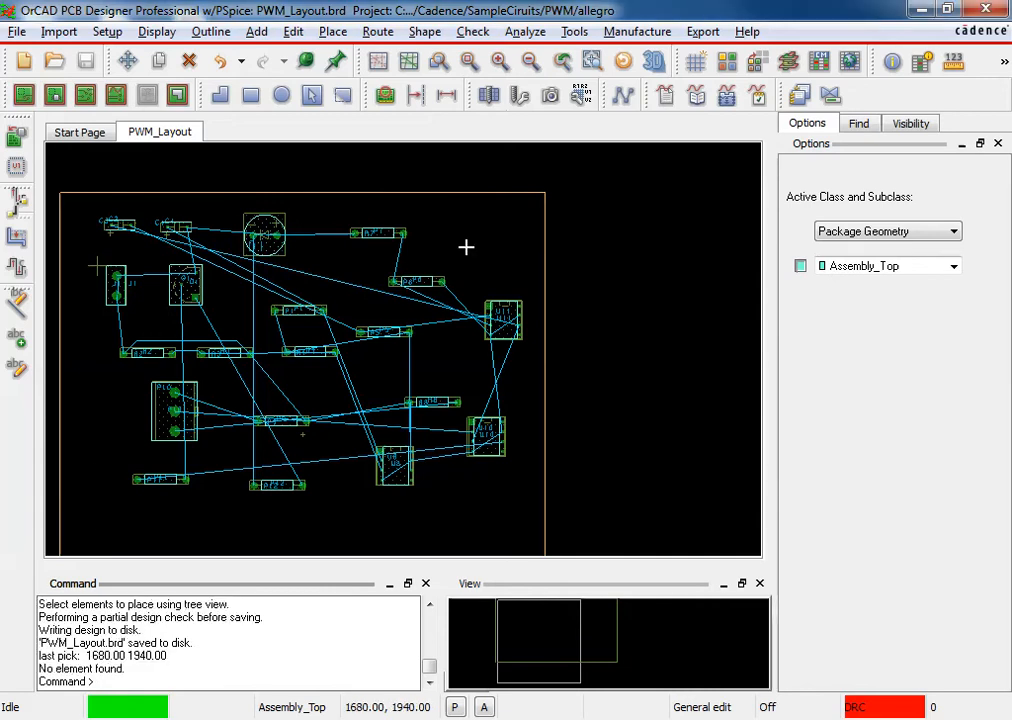
scroll(160, 357, "down", 2)
scroll(215, 328, "up", 2)
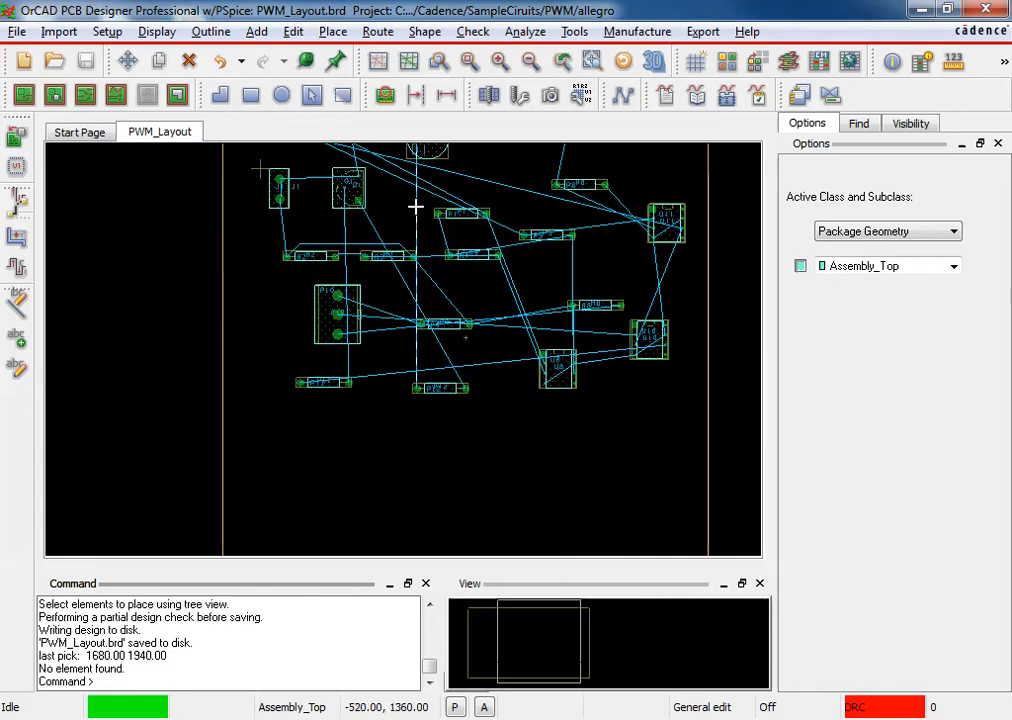
scroll(414, 209, "up", 2)
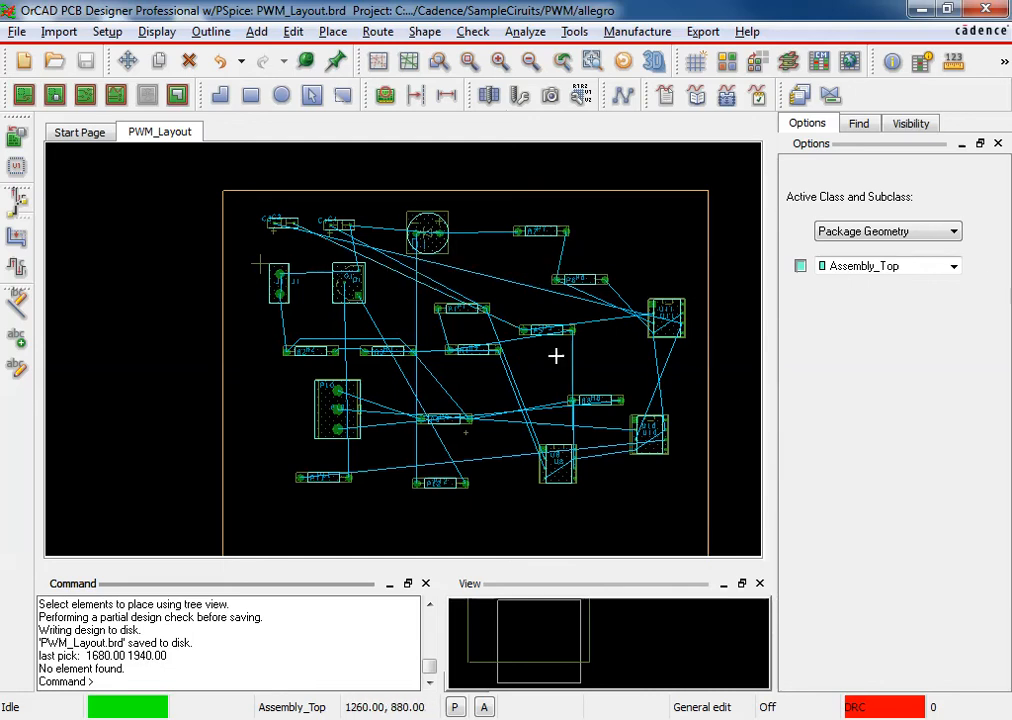
scroll(542, 389, "up", 3)
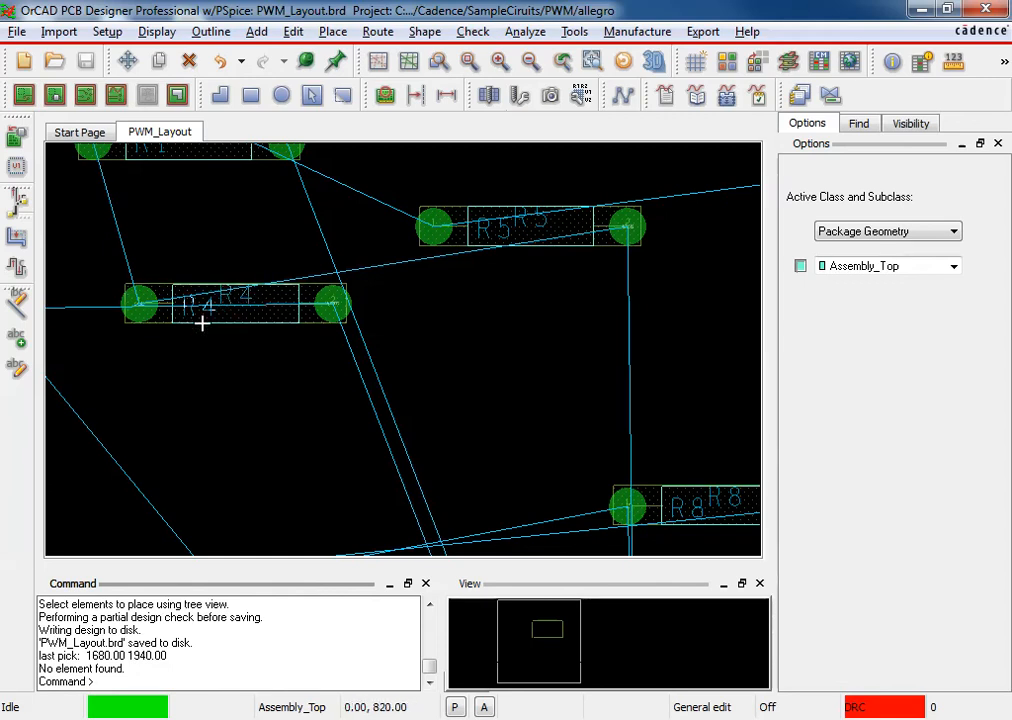
scroll(235, 314, "down", 3)
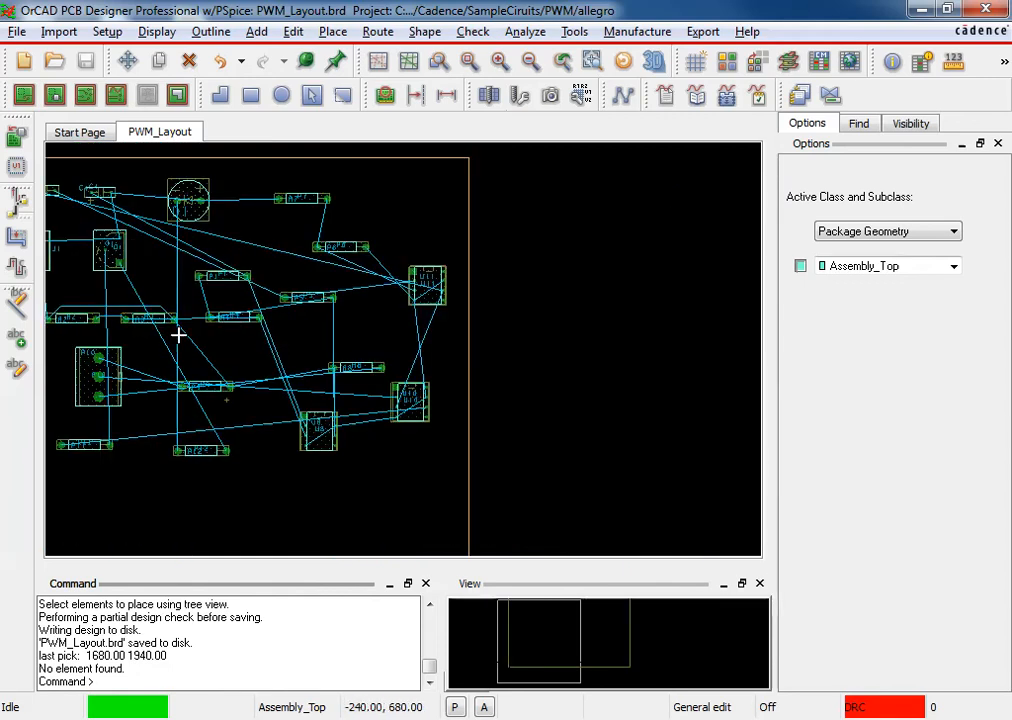
middle_click_drag(75, 330, 271, 332)
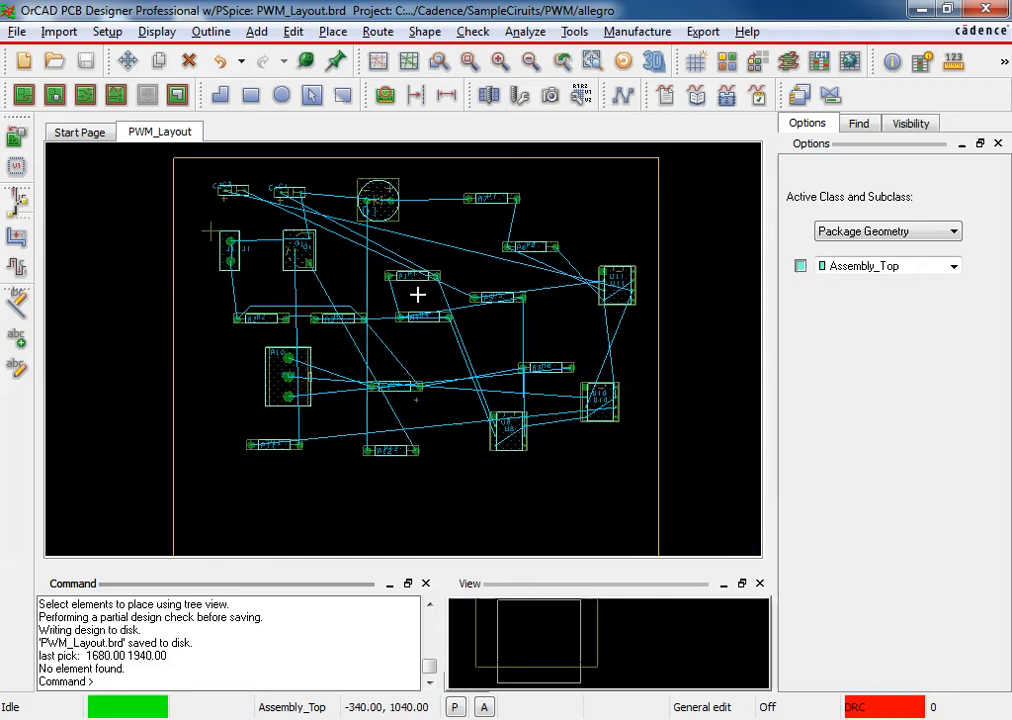
Start manual component placement again and move the Placement dialog clear of the board.
left_click(333, 31)
left_click(370, 59)
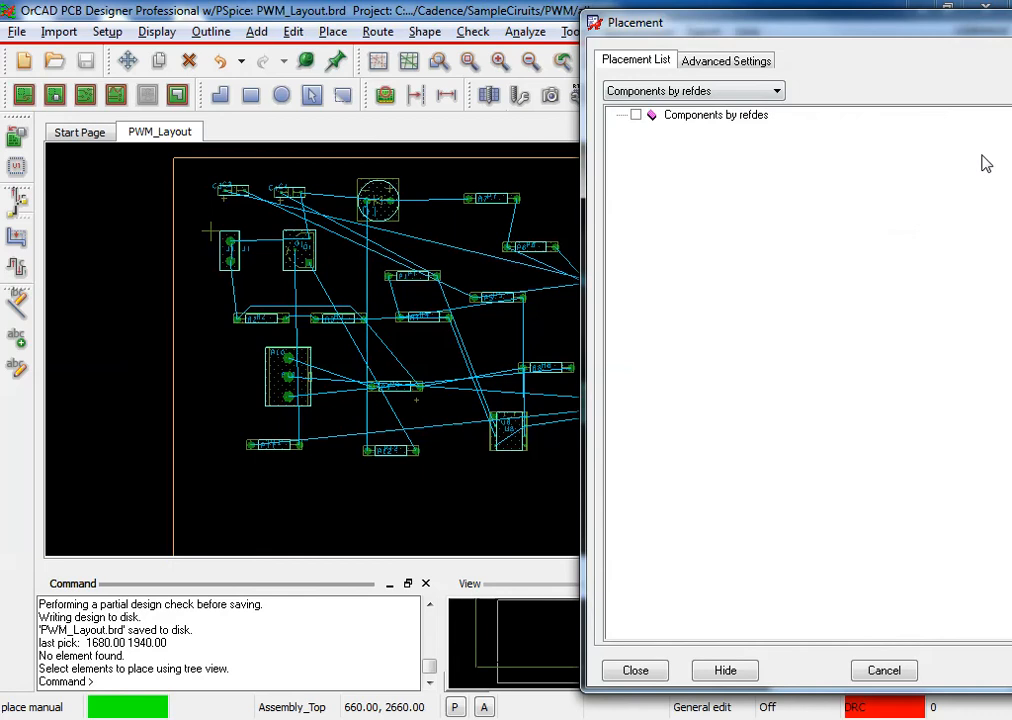
left_click(572, 142)
left_click_drag(778, 32, 1011, 393)
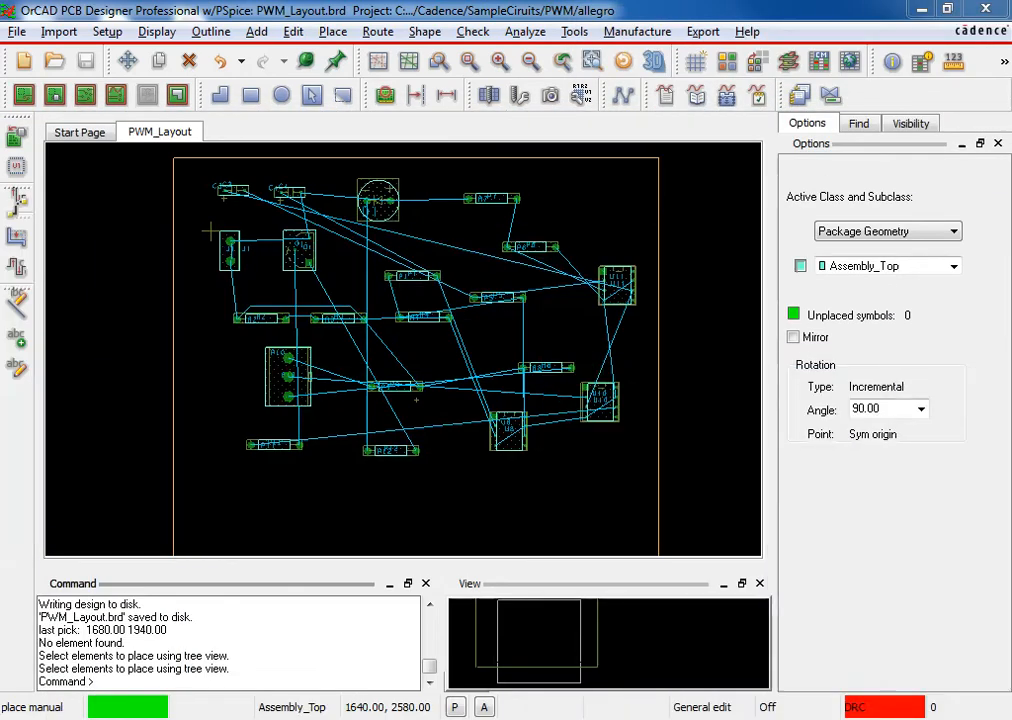
Try to move capacitor C3 above U11 with a 180-degree rotation.
left_click(229, 191)
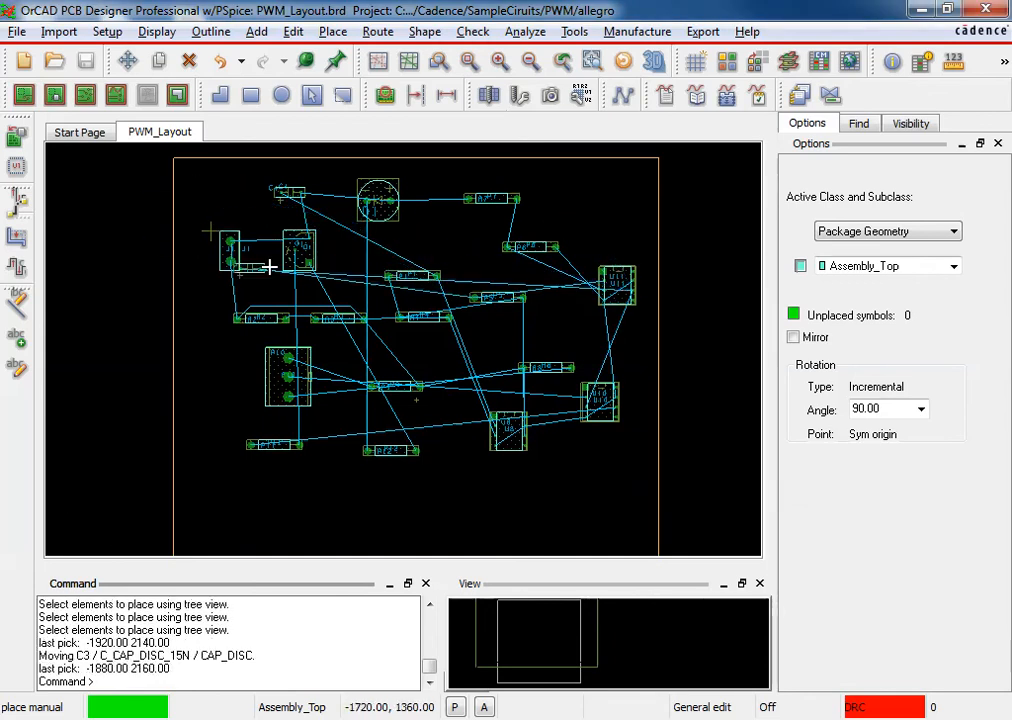
right_click(614, 212)
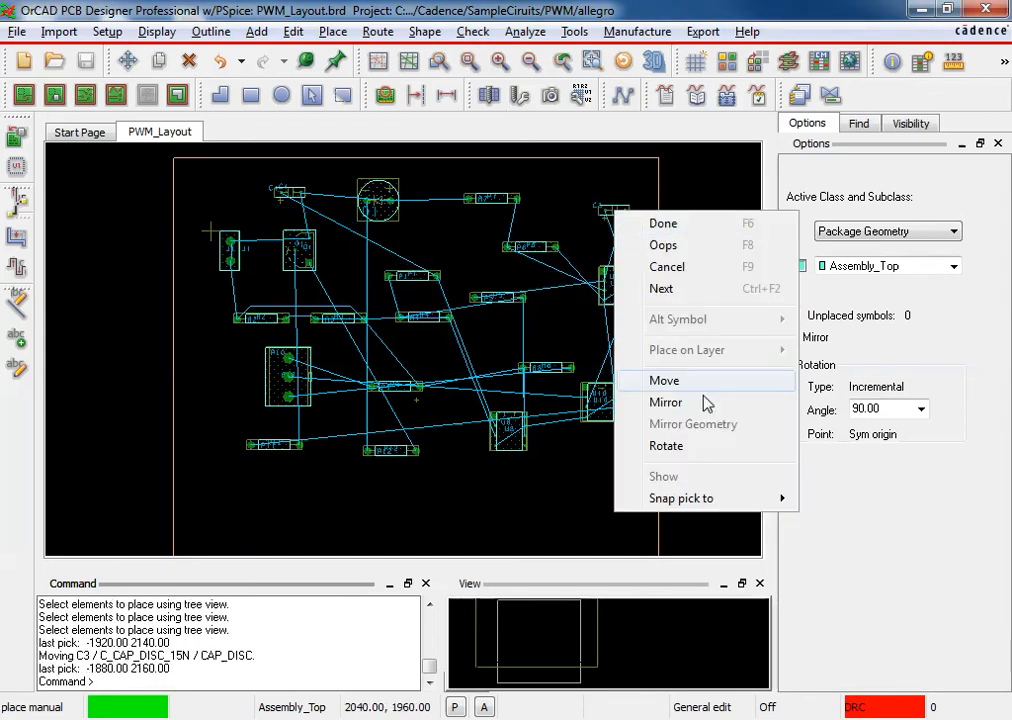
left_click(700, 446)
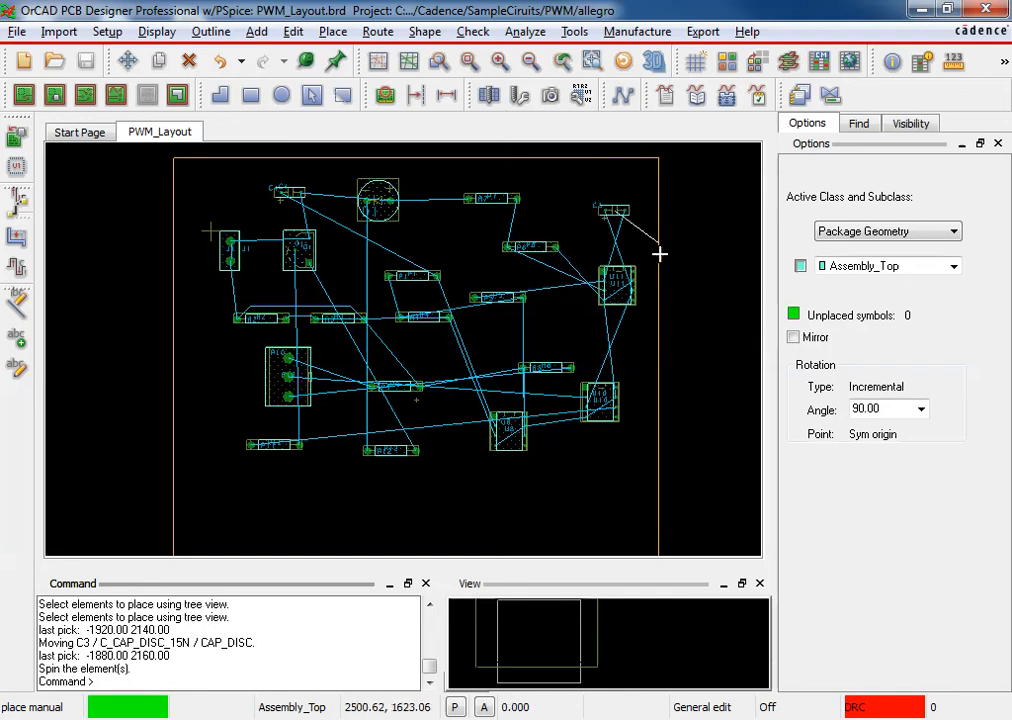
left_click(585, 213)
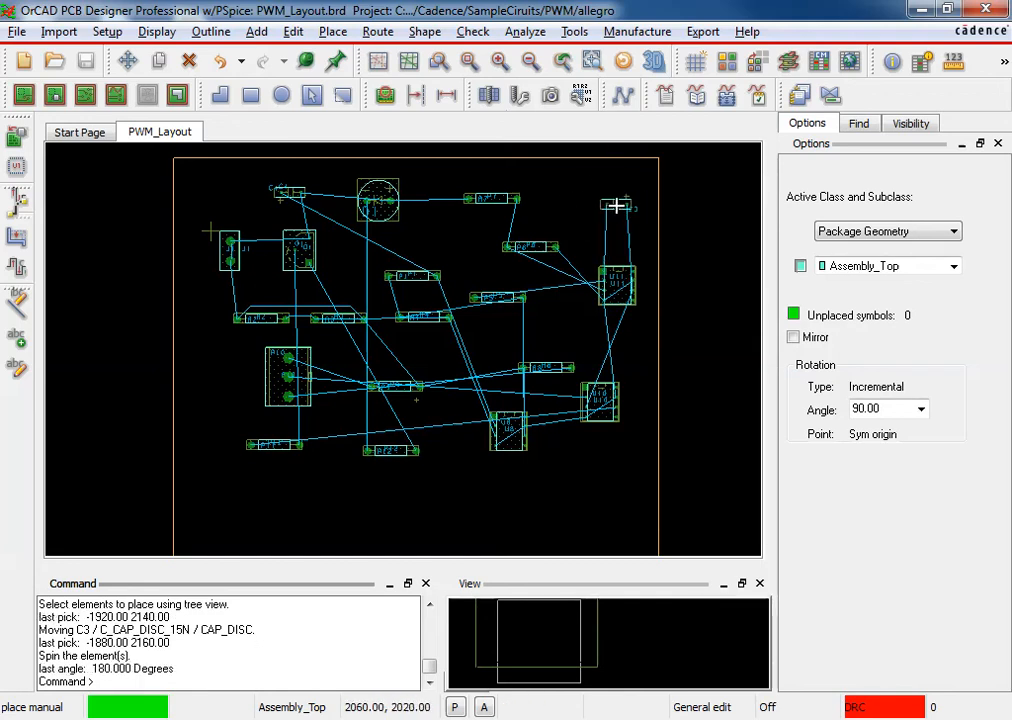
right_click(615, 206)
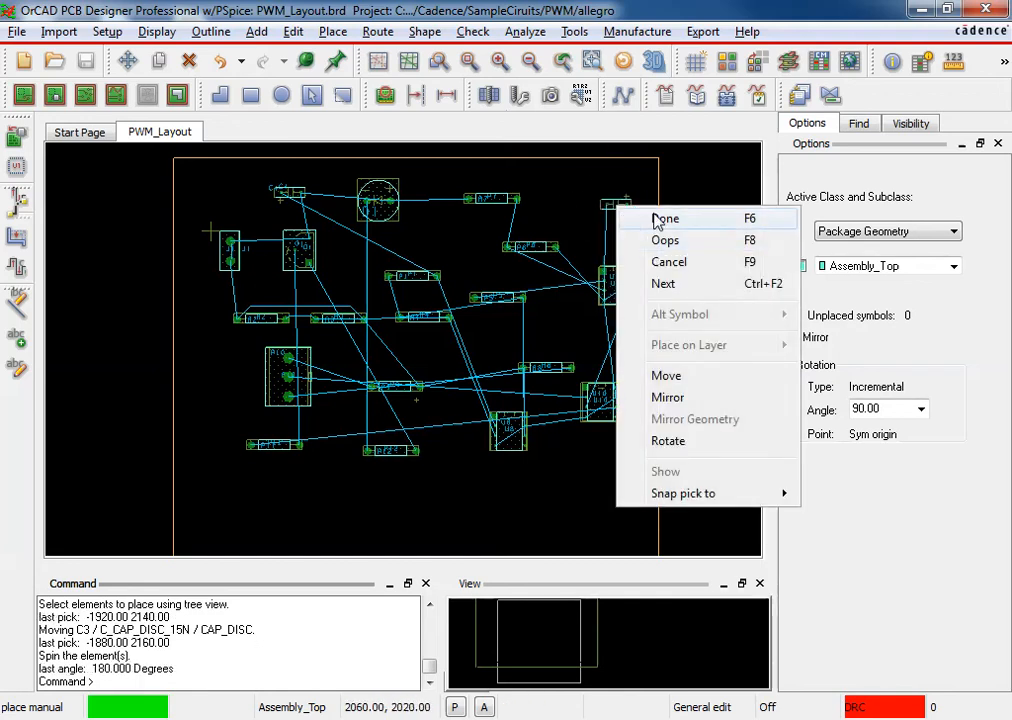
left_click(478, 180)
right_click(605, 206)
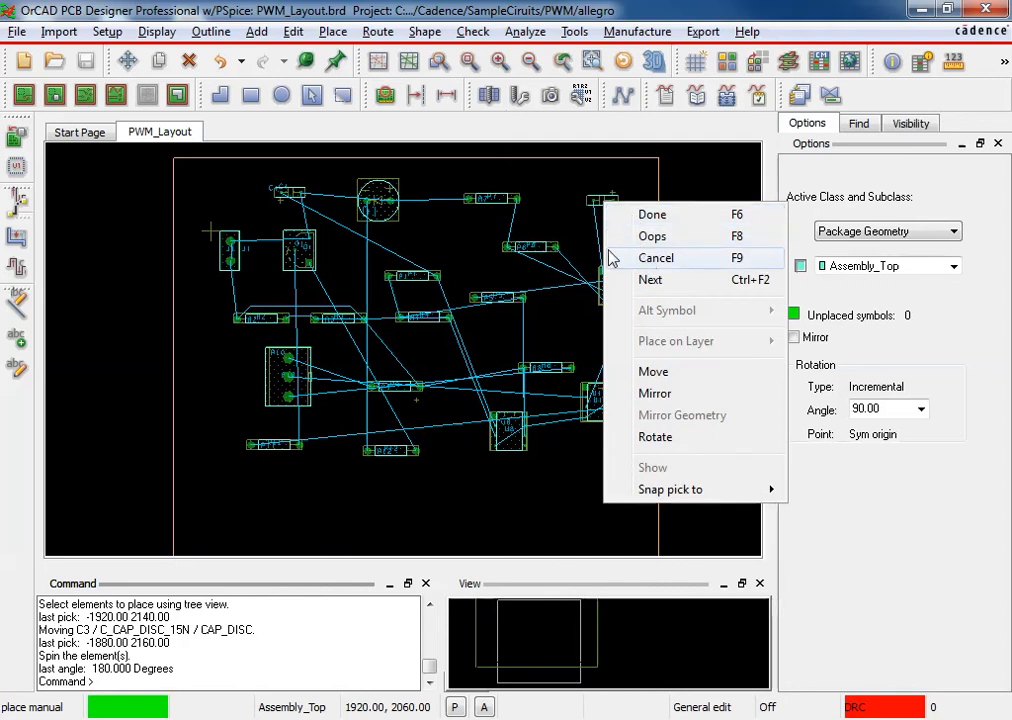
left_click(559, 221)
right_click(595, 213)
left_click(622, 244)
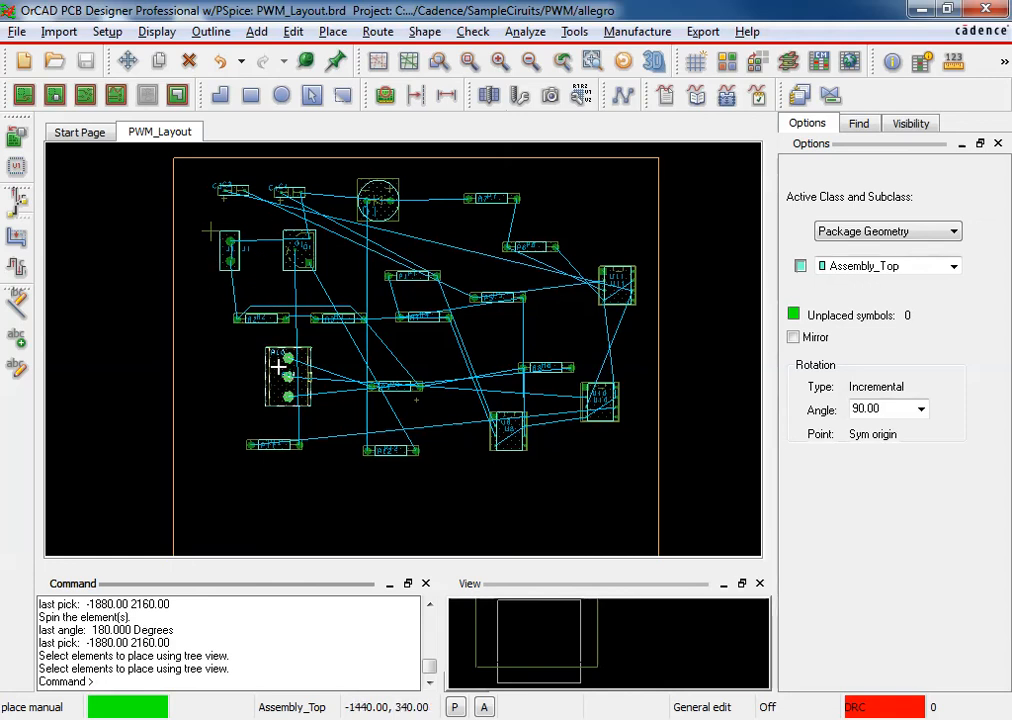
Move potentiometer R10 closer to the board's left edge, to about (-1740, 180).
scroll(278, 362, "up", 2)
left_click(254, 400)
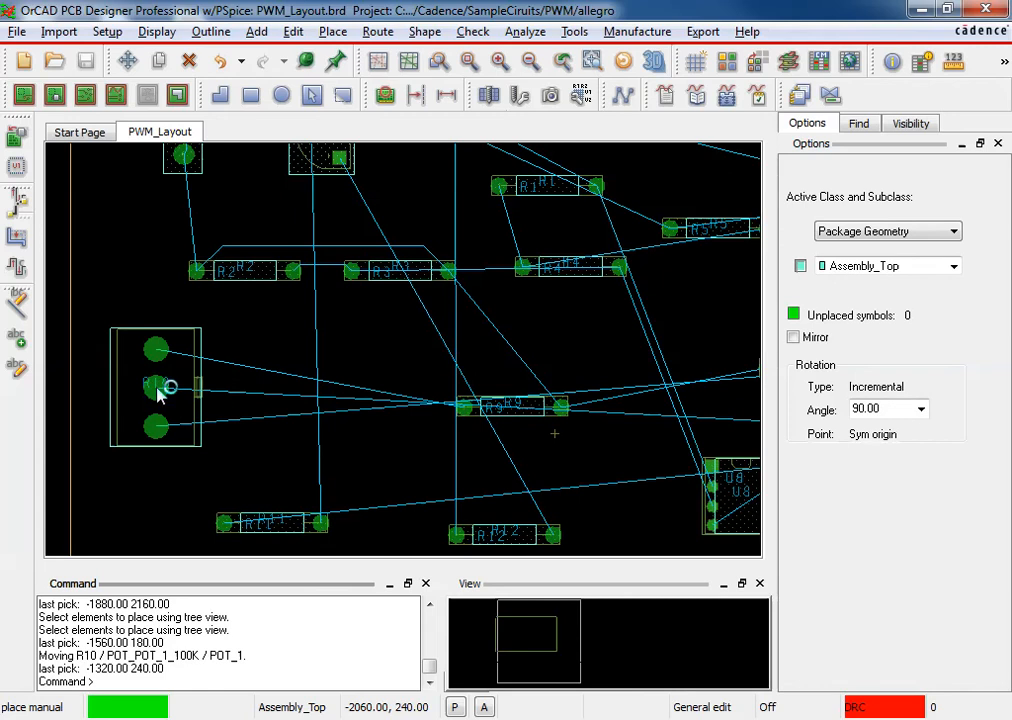
left_click(155, 389)
left_click(200, 391)
left_click(217, 400)
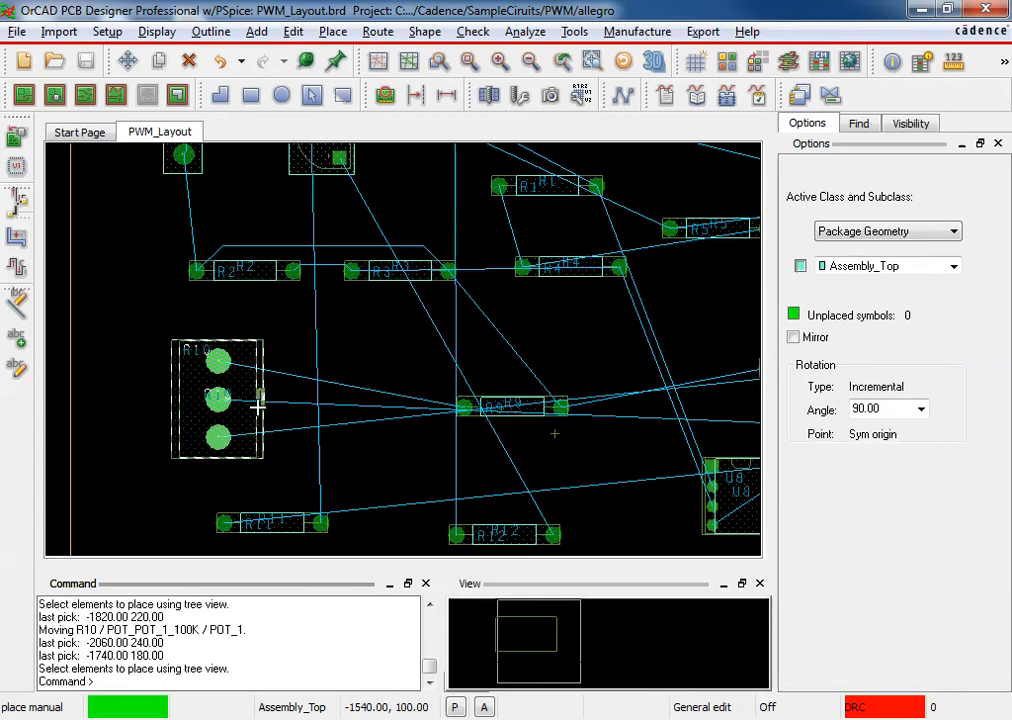
Spin potentiometer R10 by 180 degrees and place it beside the board's left edge, at about (-2140, 240).
left_click(245, 388)
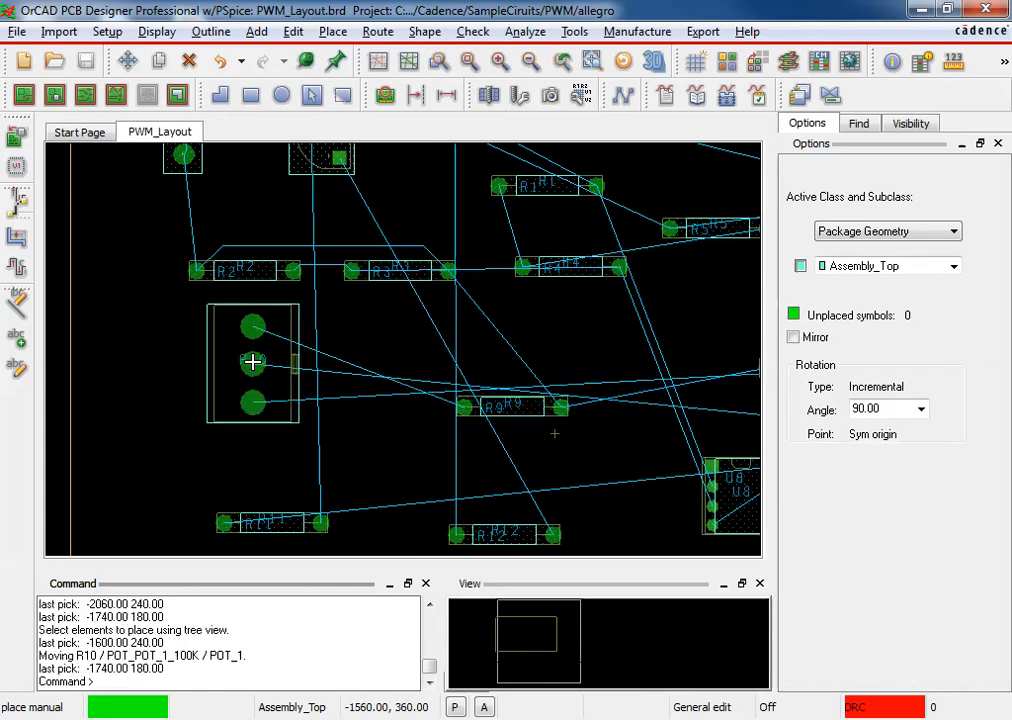
right_click(254, 362)
left_click(296, 596)
left_click(253, 357)
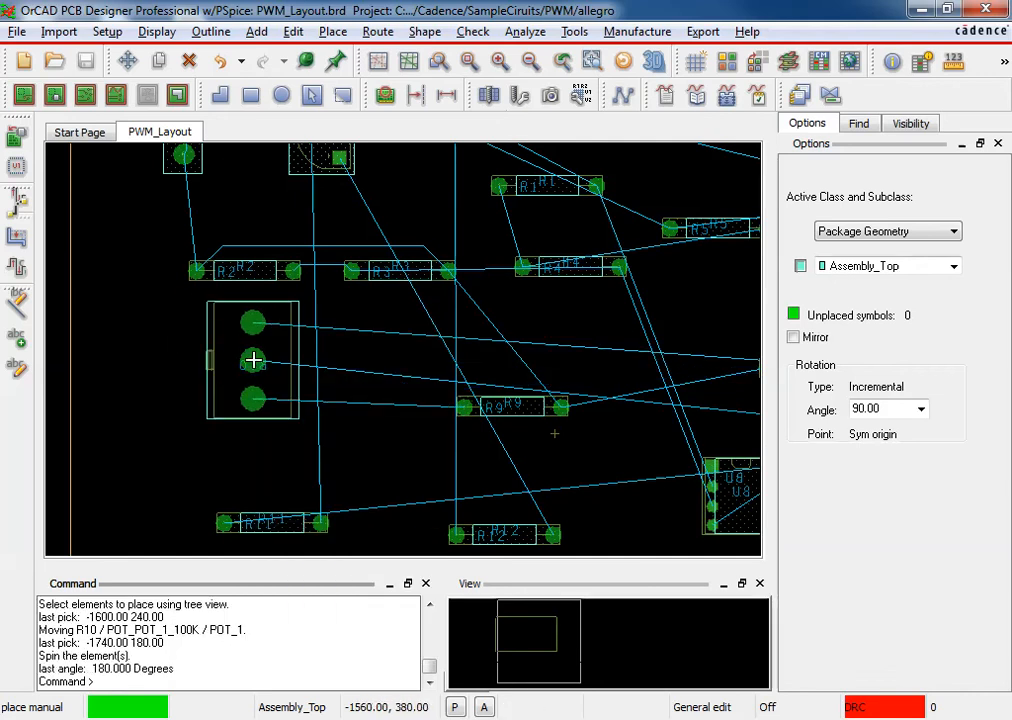
scroll(244, 318, "down", 5)
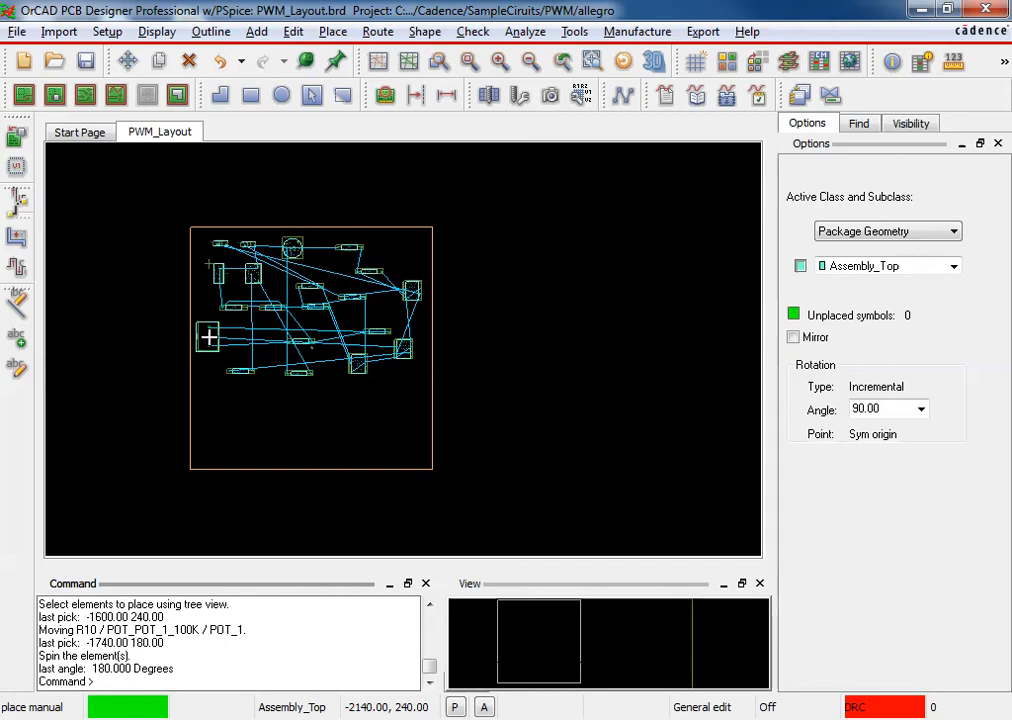
left_click(208, 337)
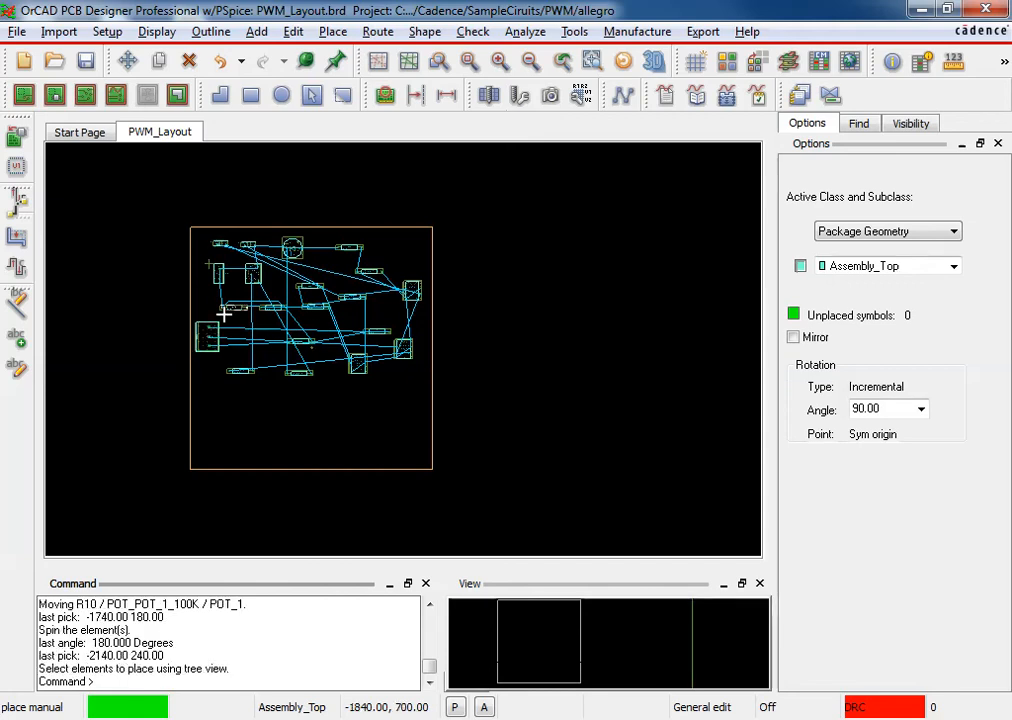
Move header J1 down to the board's left edge above R10, to about (-2240, 1080).
scroll(223, 309, "up", 5)
scroll(223, 303, "down", 3)
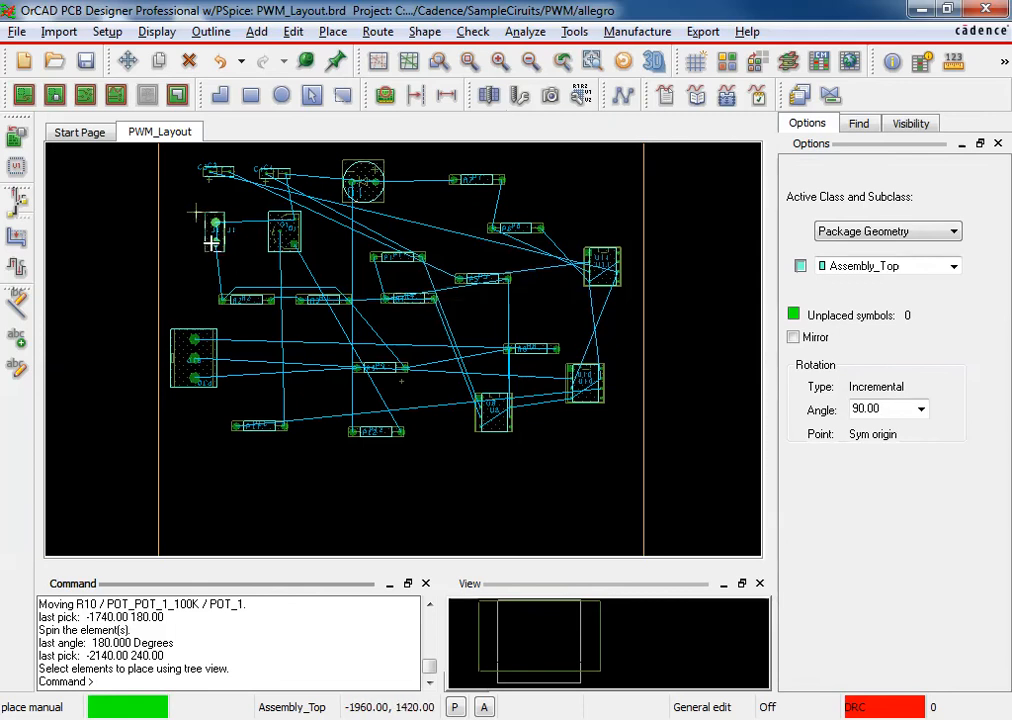
left_click(212, 238)
scroll(200, 226, "up", 3)
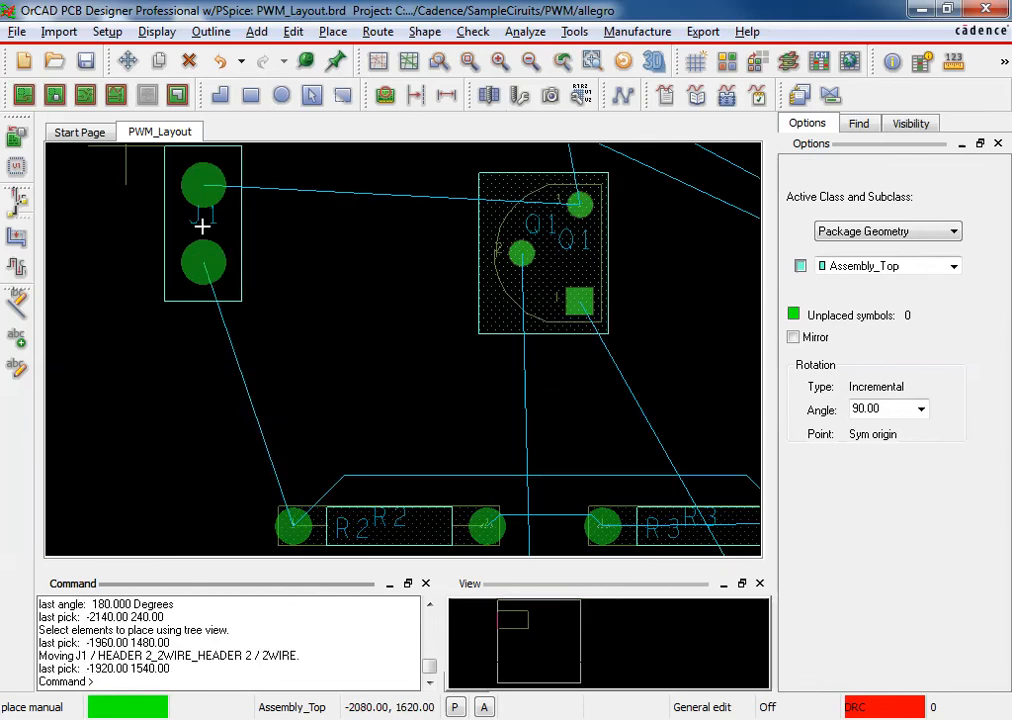
scroll(200, 235, "down", 1)
scroll(200, 235, "down", 3)
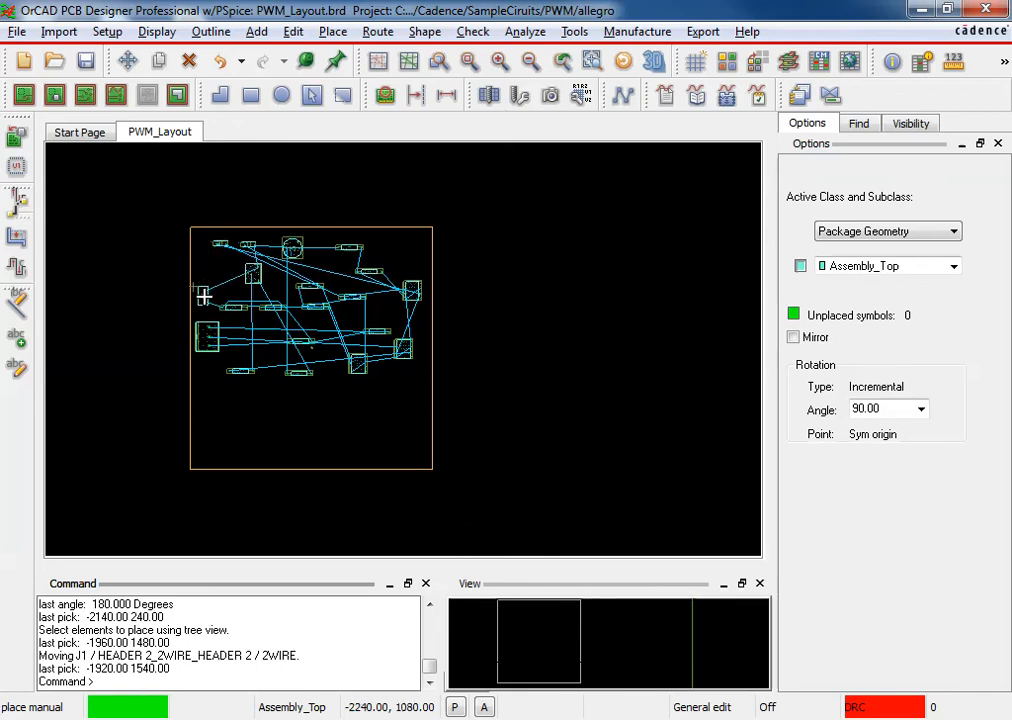
left_click(203, 295)
scroll(221, 271, "up", 4)
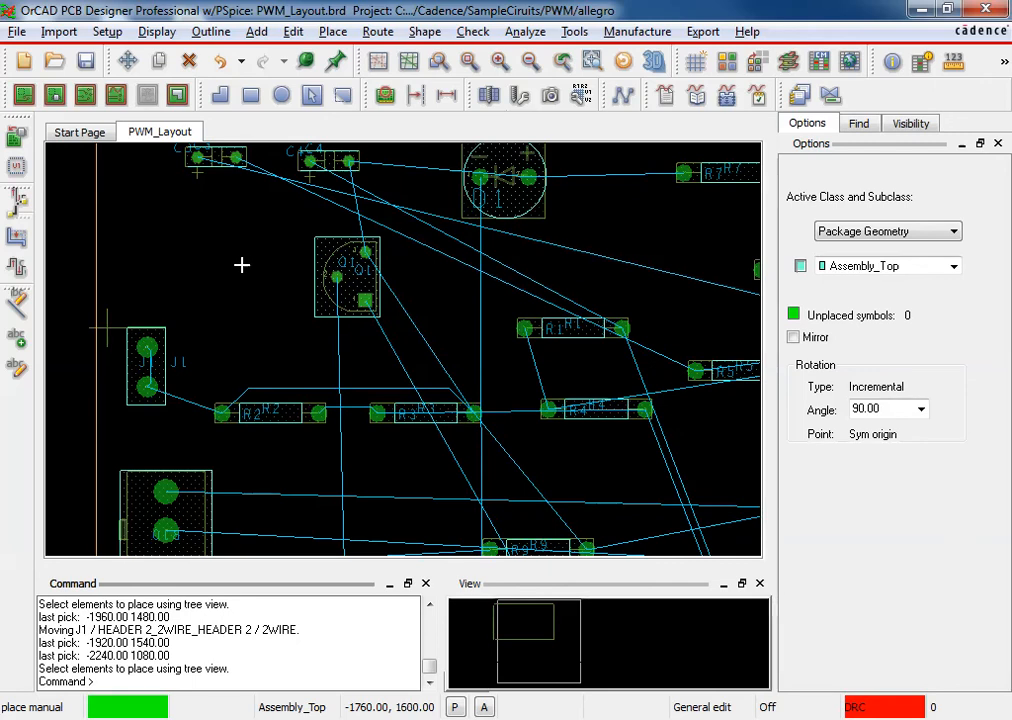
Move resistor R2 up to about (-1780, 1280) and header J1 to about (-2220, 1000), below and left of R2.
scroll(177, 350, "up", 4)
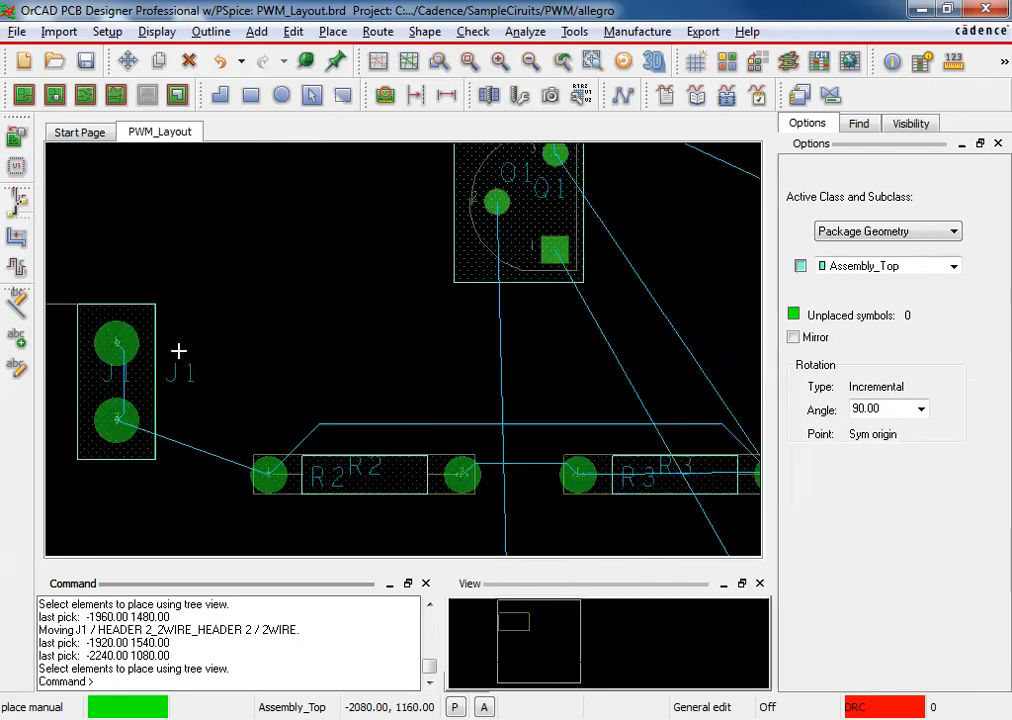
scroll(179, 342, "down", 2)
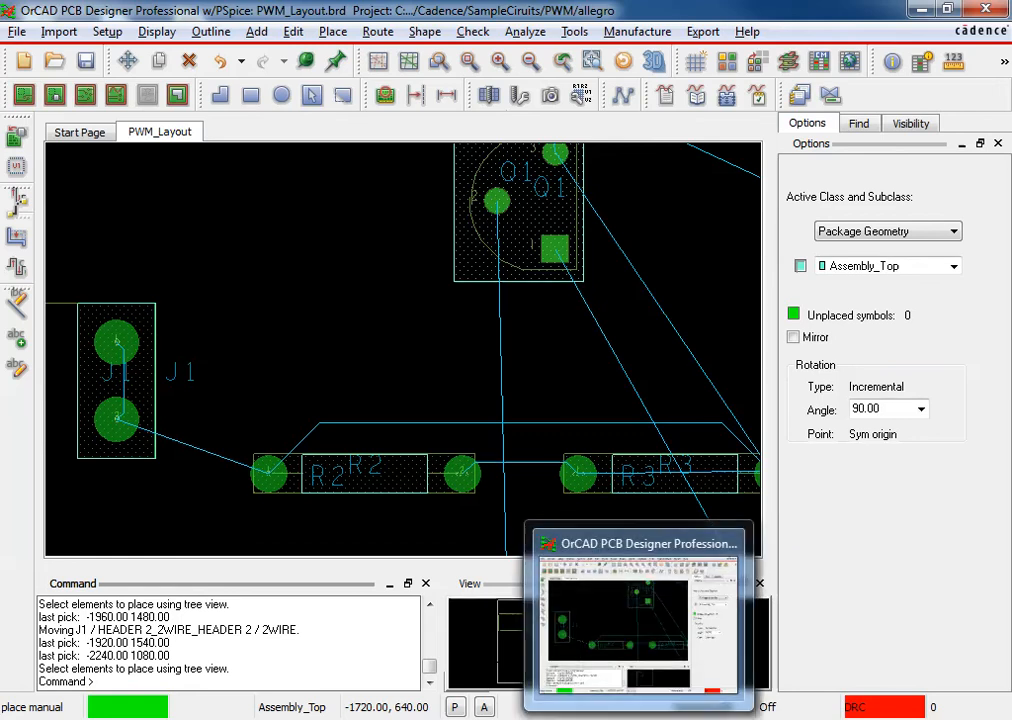
scroll(298, 402, "down", 1)
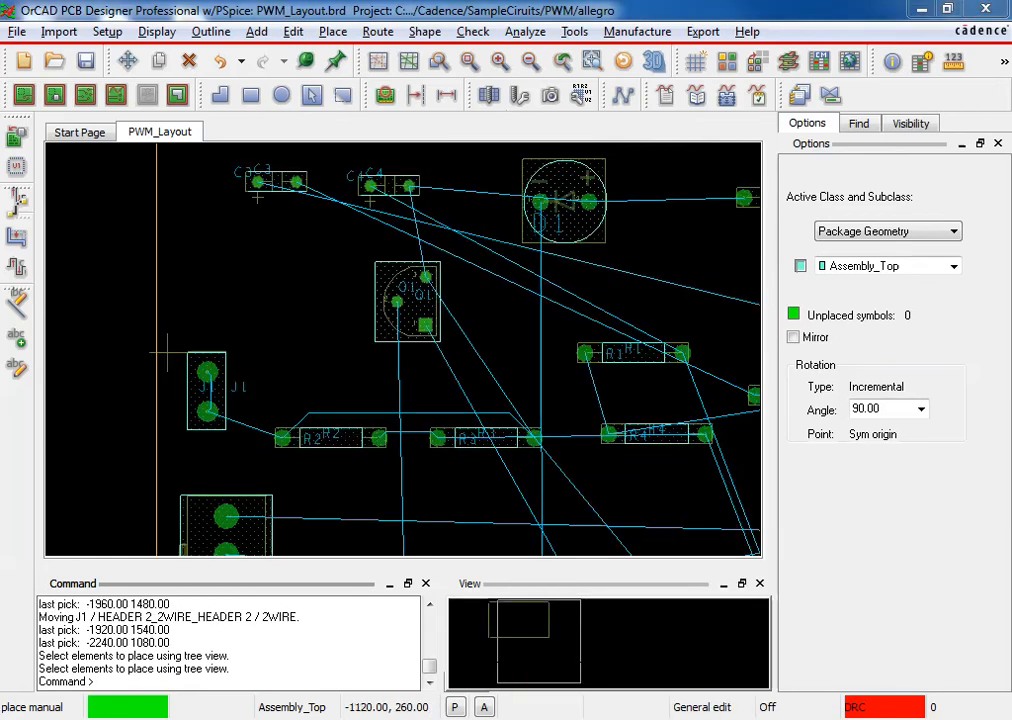
mouse_move(577, 717)
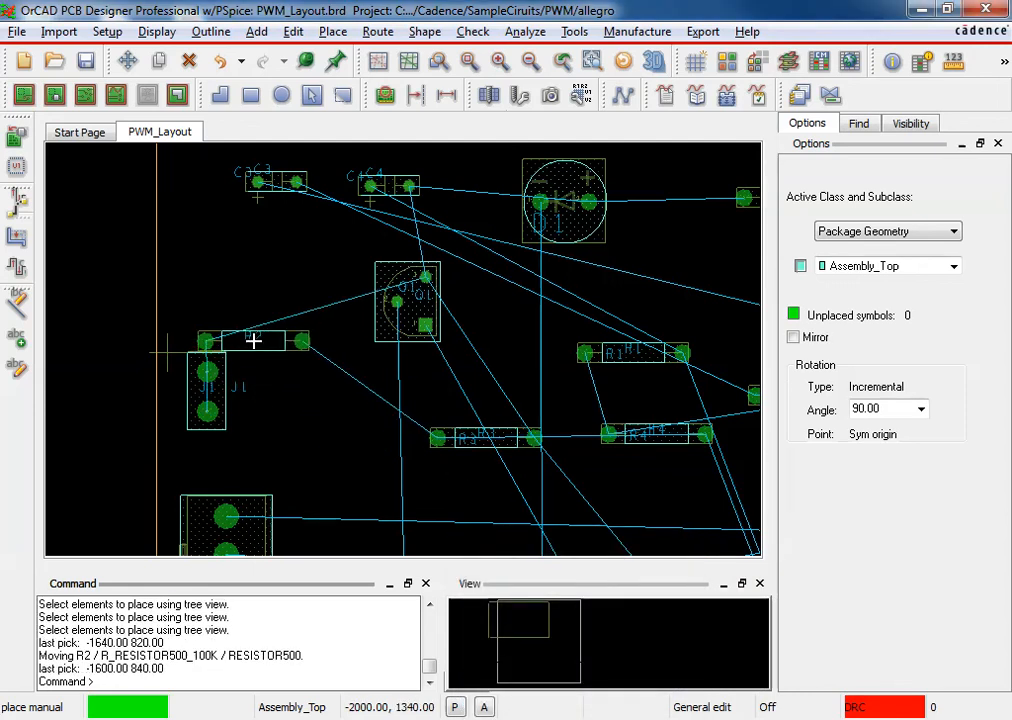
left_click(300, 353)
left_click(213, 410)
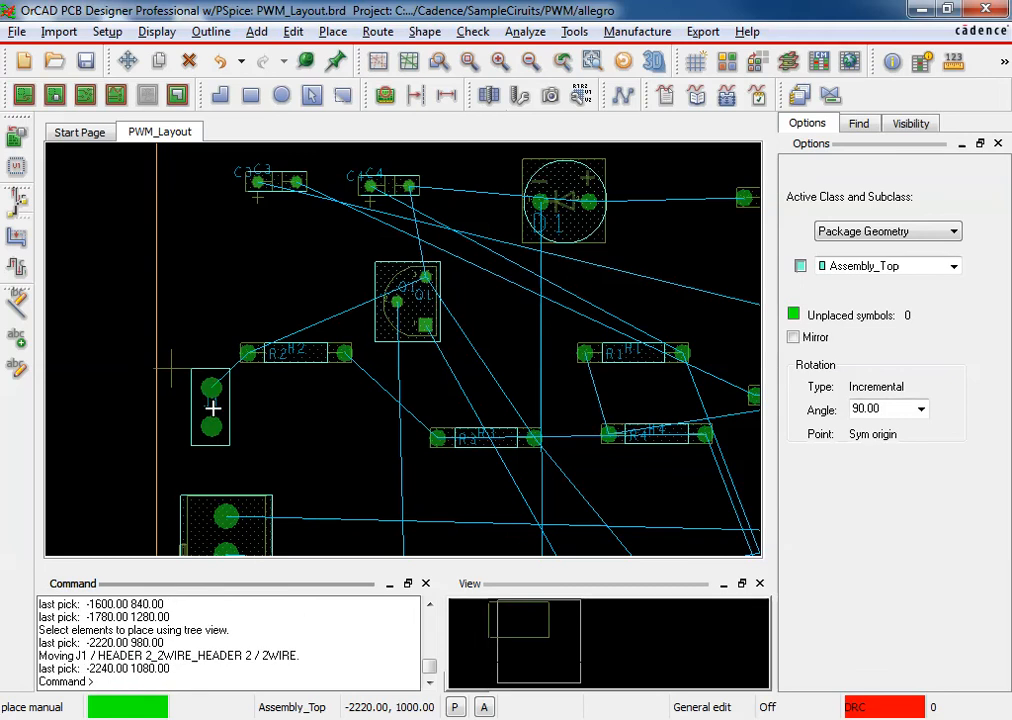
left_click(213, 407)
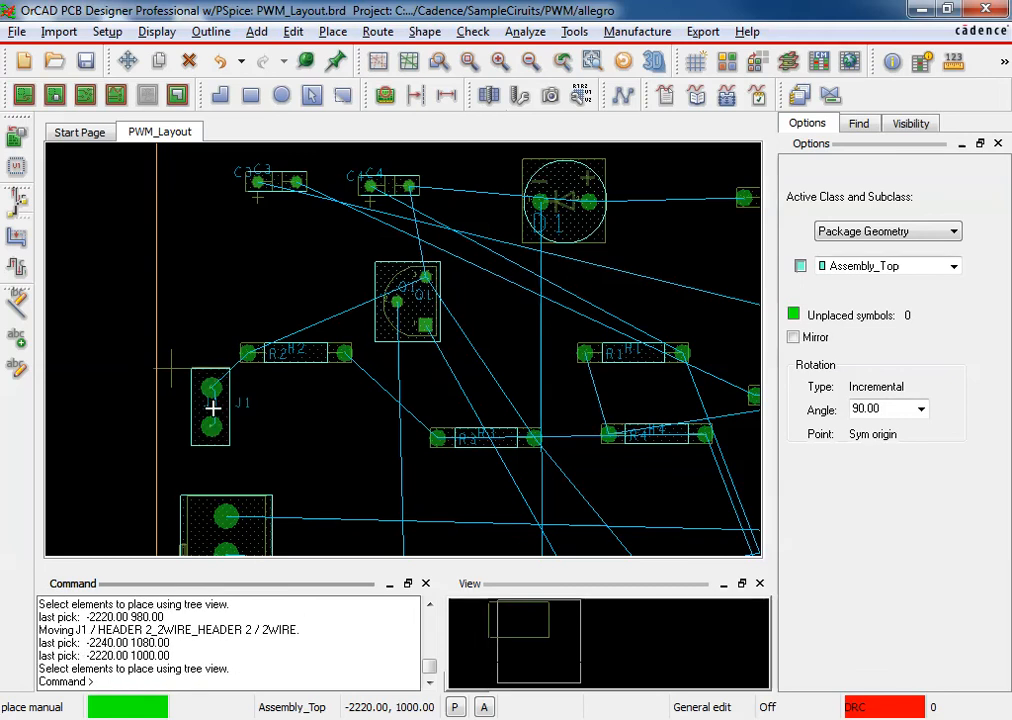
Check the nets on J1's pads, switch to OrCAD Capture, delete the stray ground symbol over U10's pin 7 and save the design.
scroll(213, 410, "up", 5)
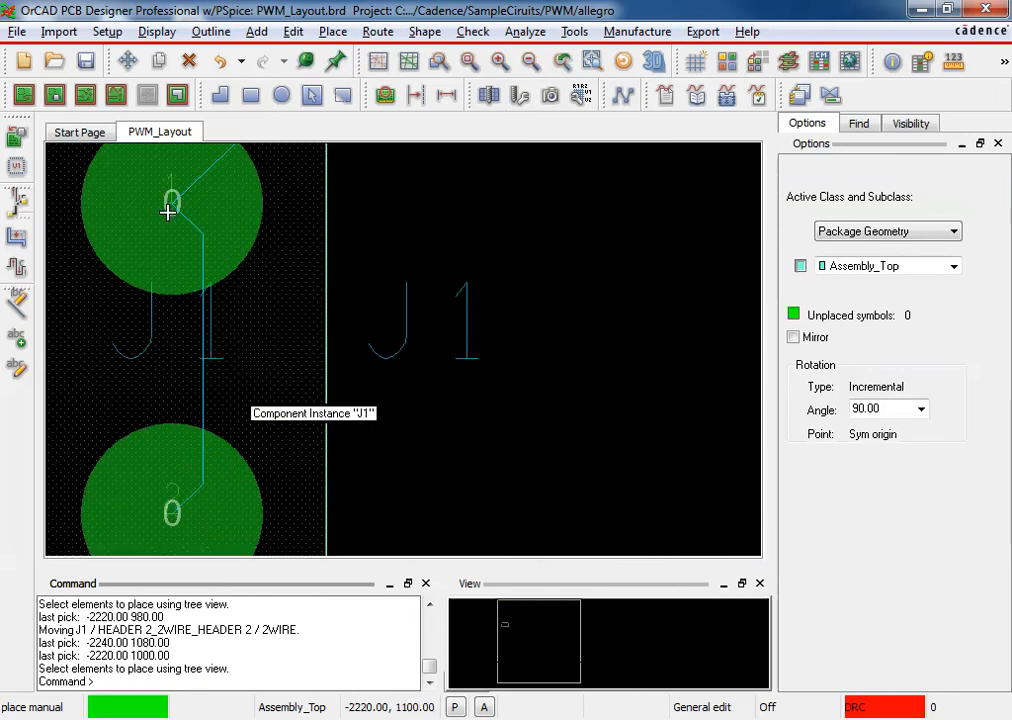
scroll(218, 305, "down", 4)
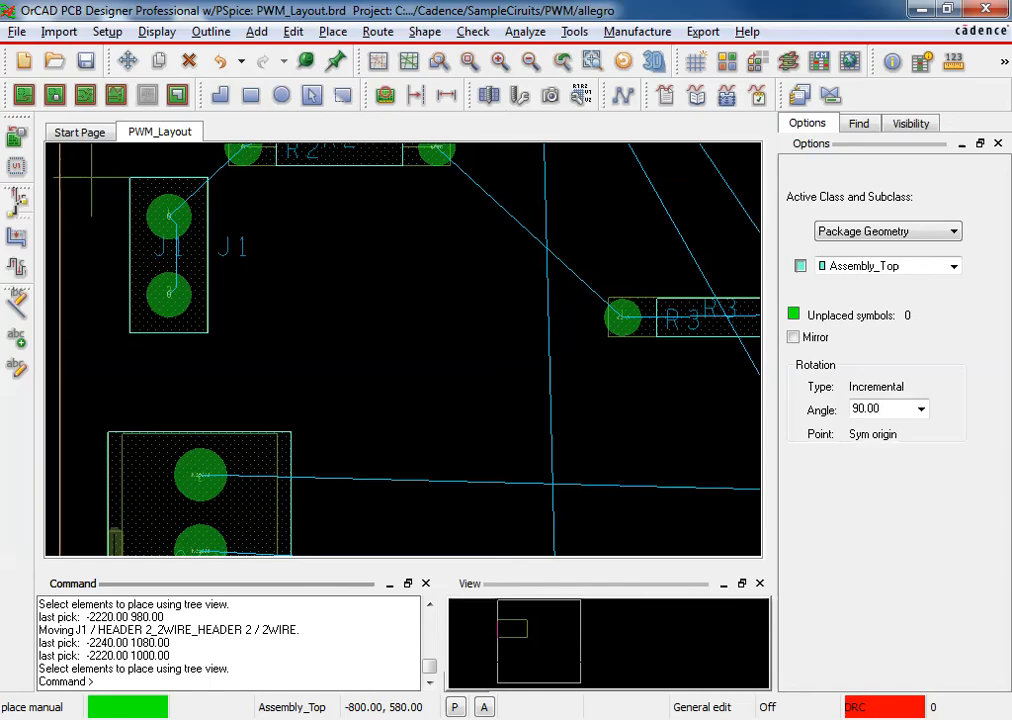
key("alt+Tab")
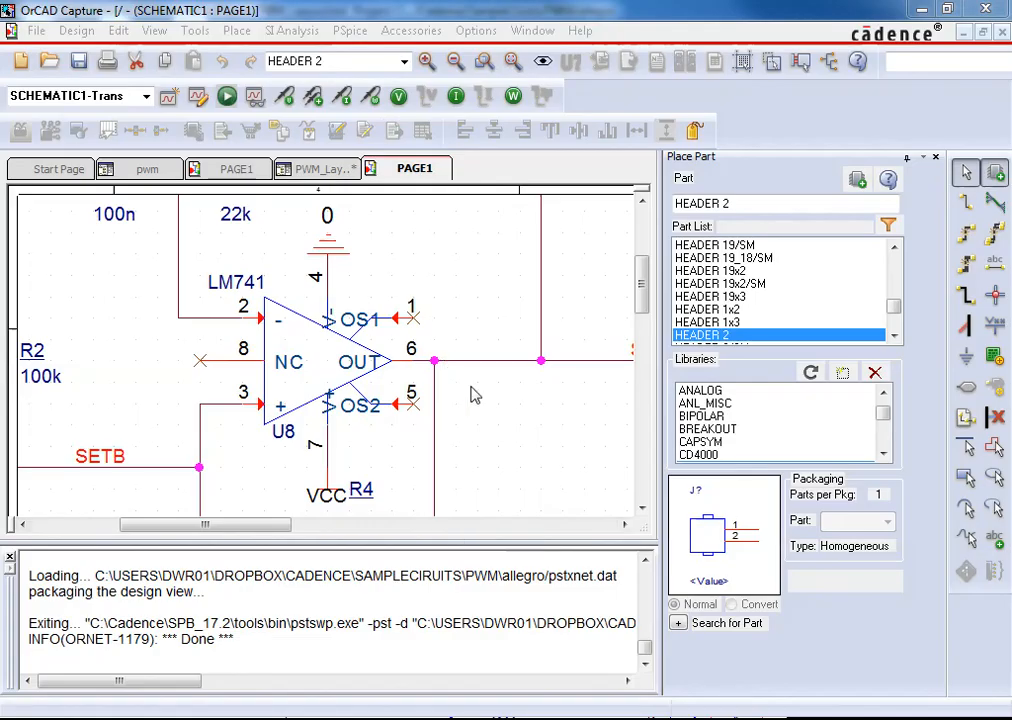
scroll(490, 415, "down", 10)
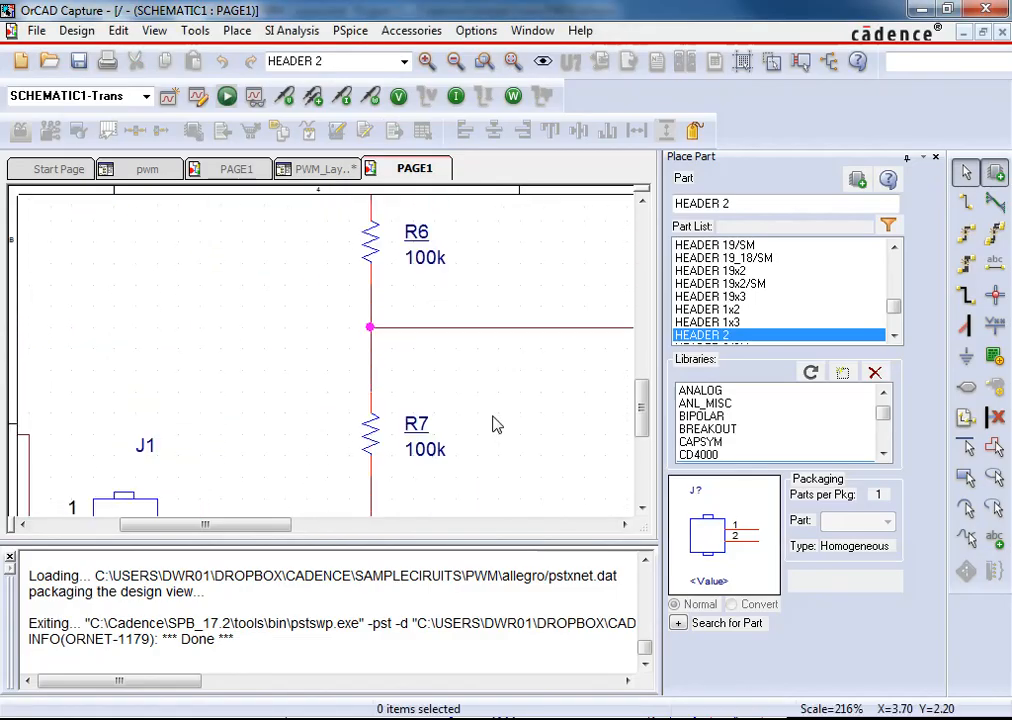
left_click_drag(270, 535, 463, 524)
scroll(445, 305, "up", 5)
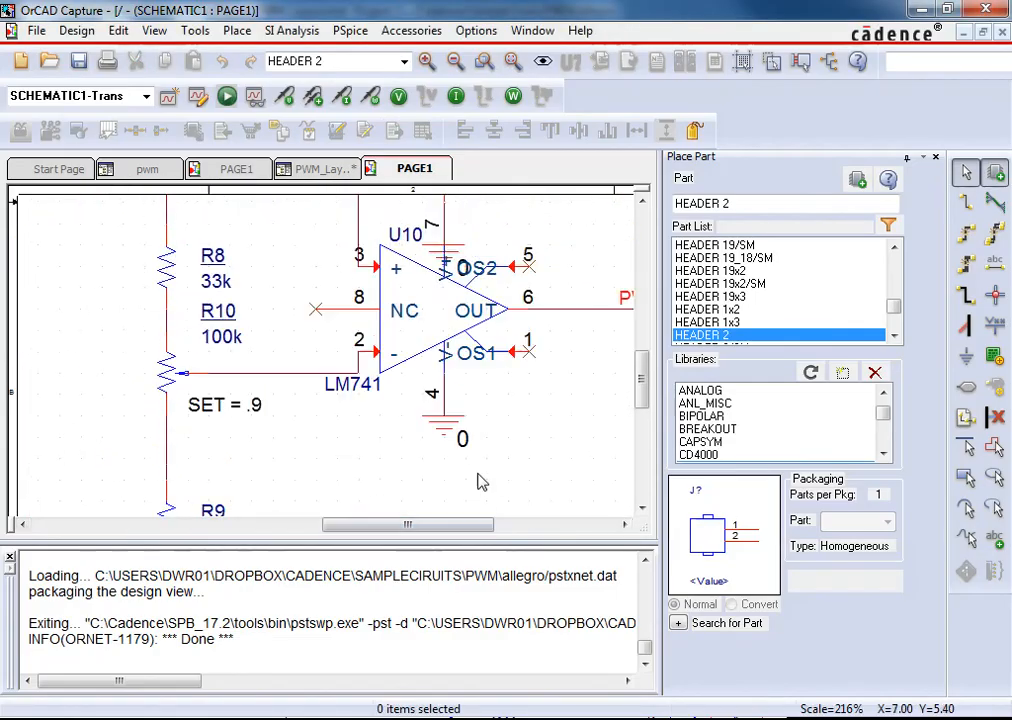
left_click(445, 305)
scroll(454, 294, "up", 1)
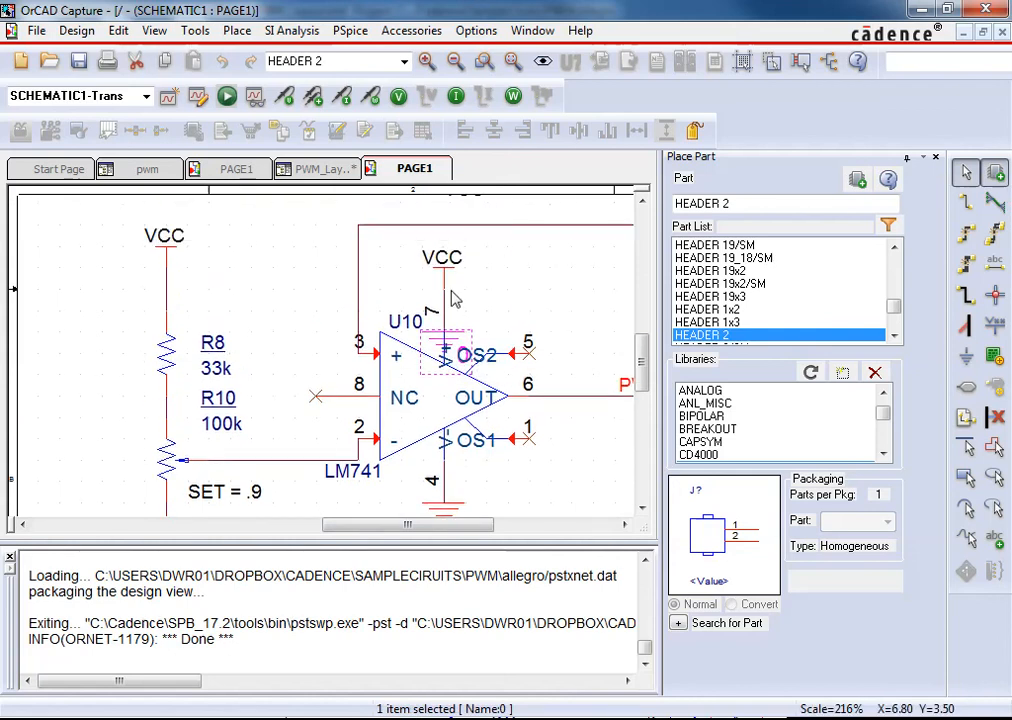
key("Delete")
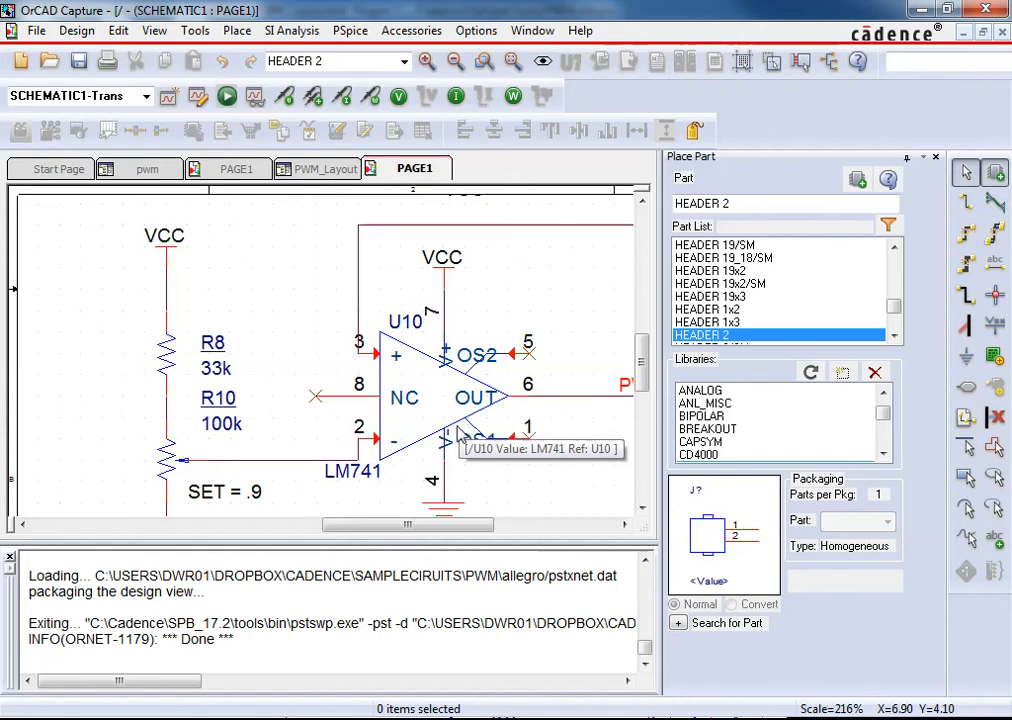
scroll(418, 416, "down", 1)
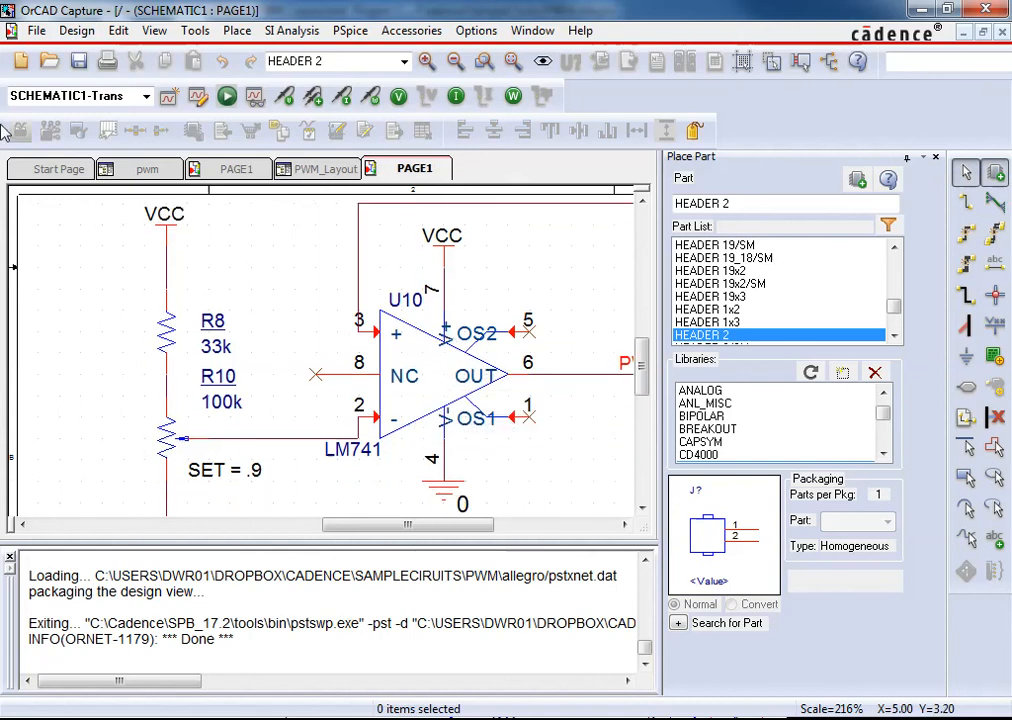
Recreate the PCB Editor netlist for pwm_layout.dsn in the allegro directory.
left_click(298, 168)
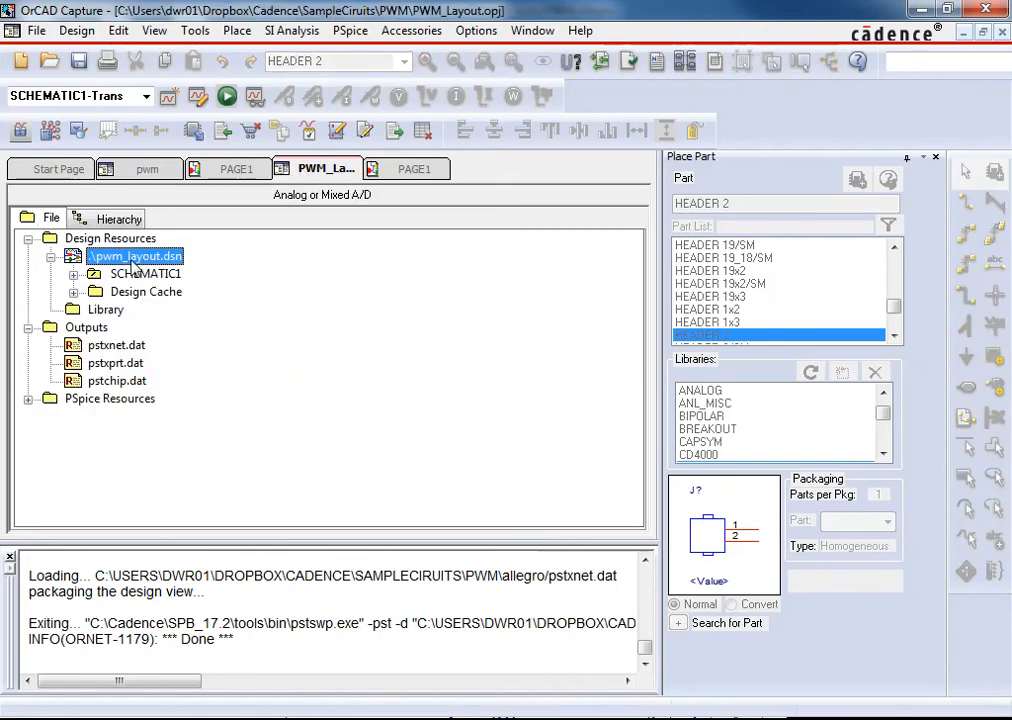
left_click(197, 31)
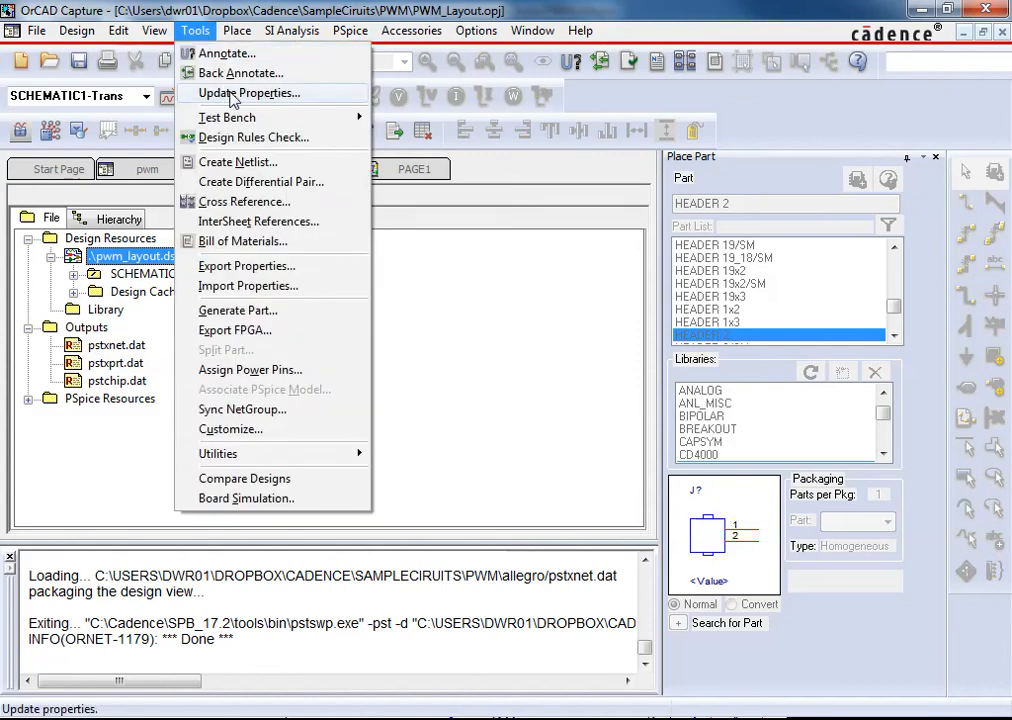
mouse_move(241, 121)
left_click(237, 163)
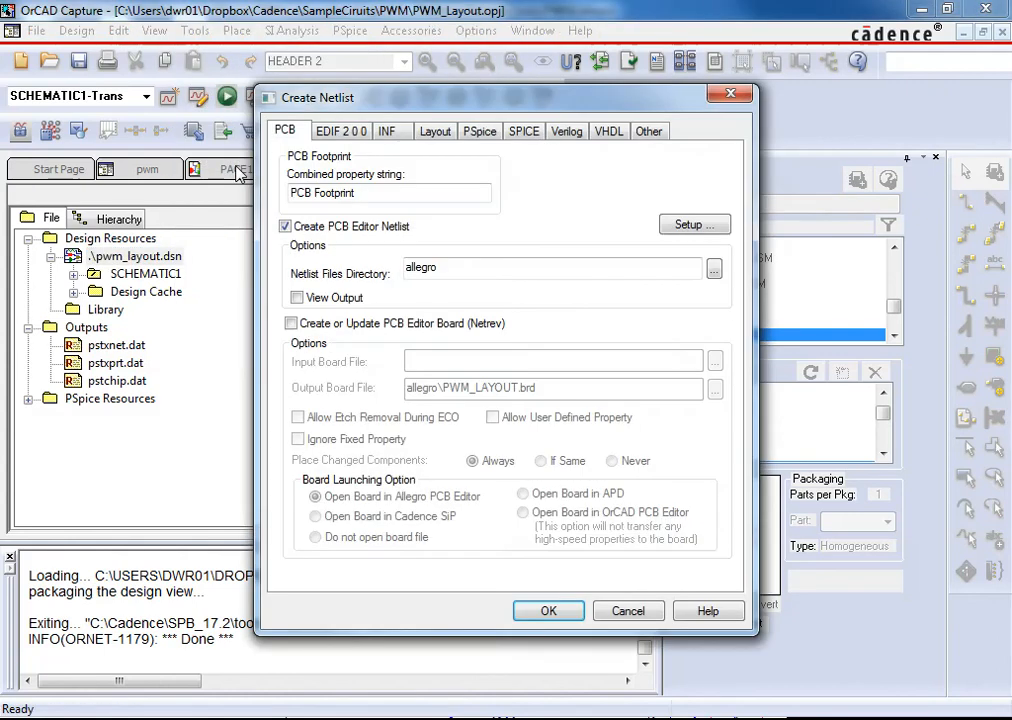
left_click(548, 617)
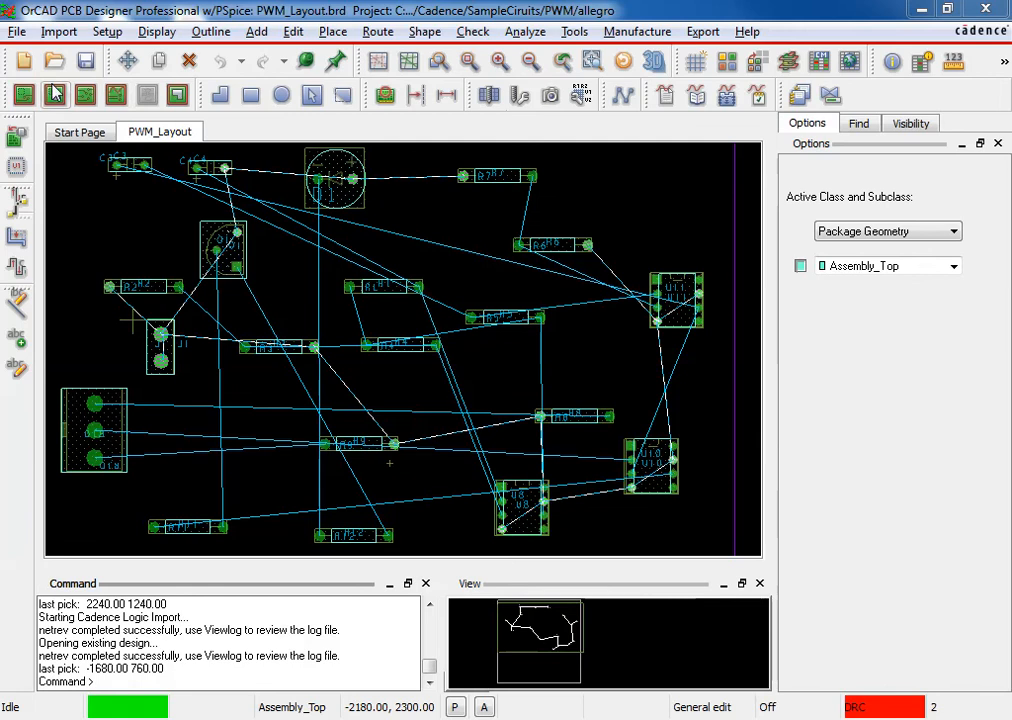
In the PCB editor, import the updated Design entry CIS (Capture) netlist and check header J1's connections.
left_click(62, 33)
left_click(75, 61)
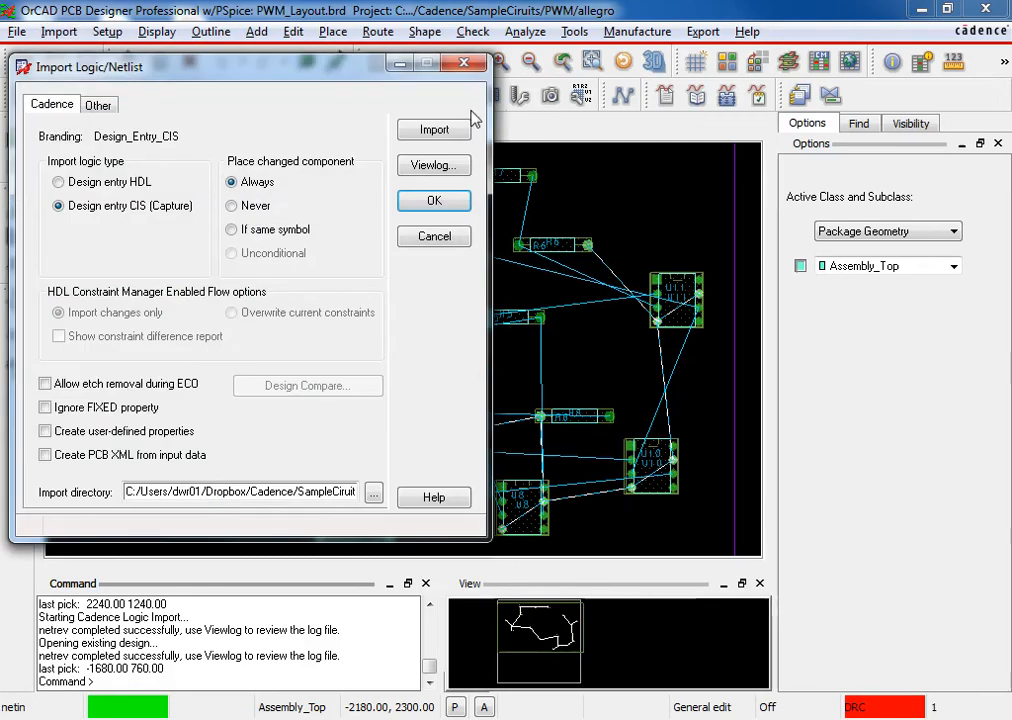
left_click(436, 131)
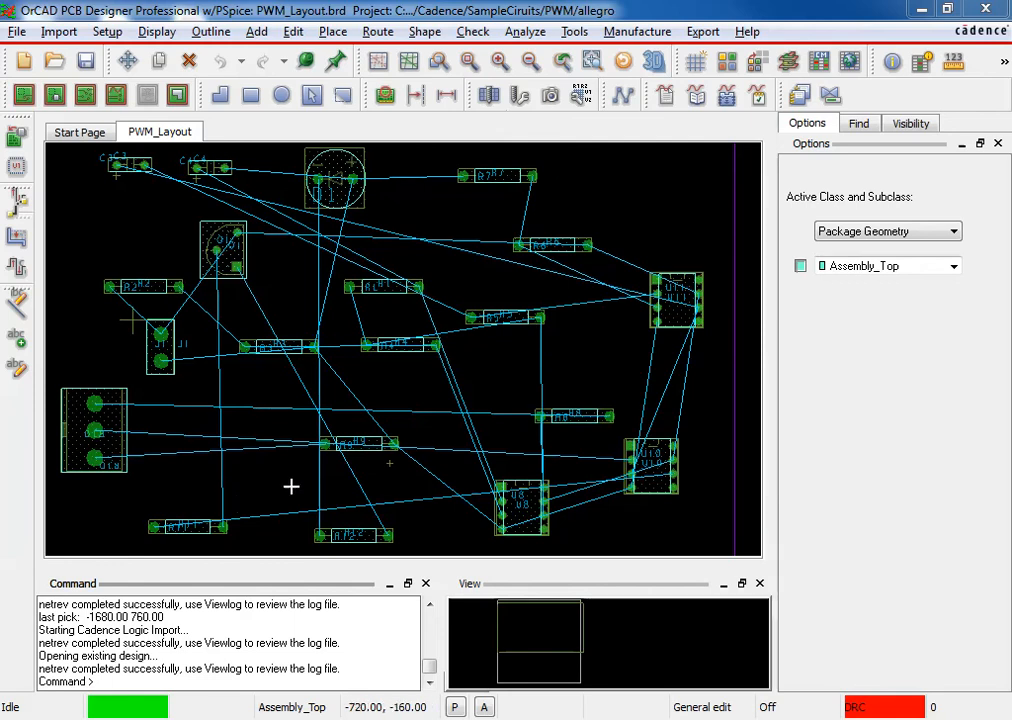
left_click(155, 349)
left_click(157, 346)
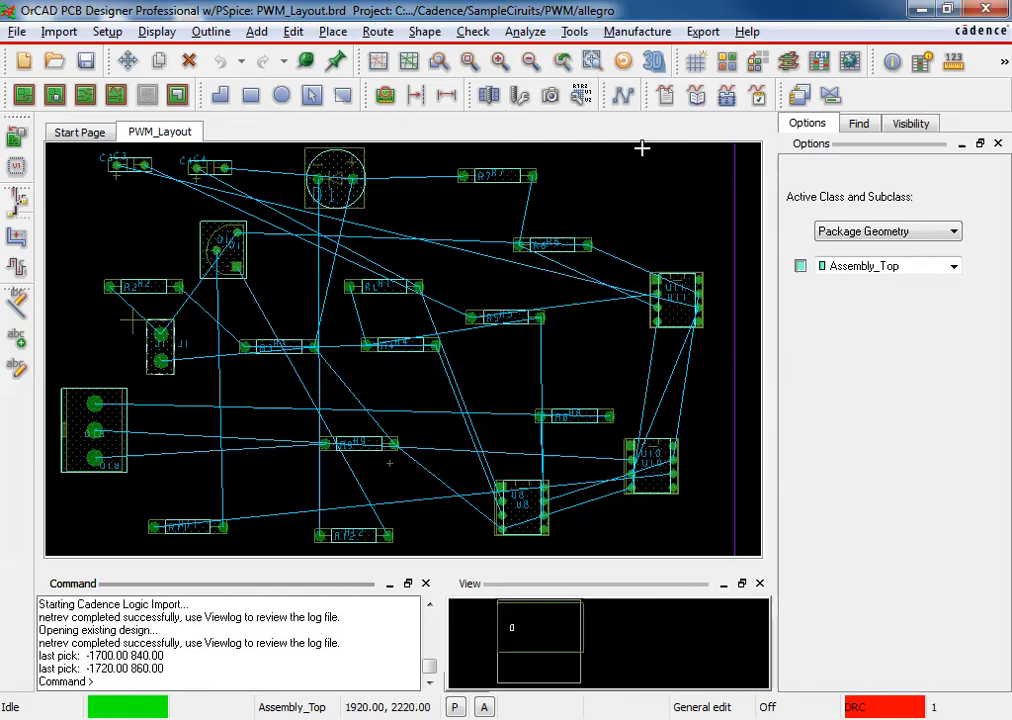
double_click(420, 156)
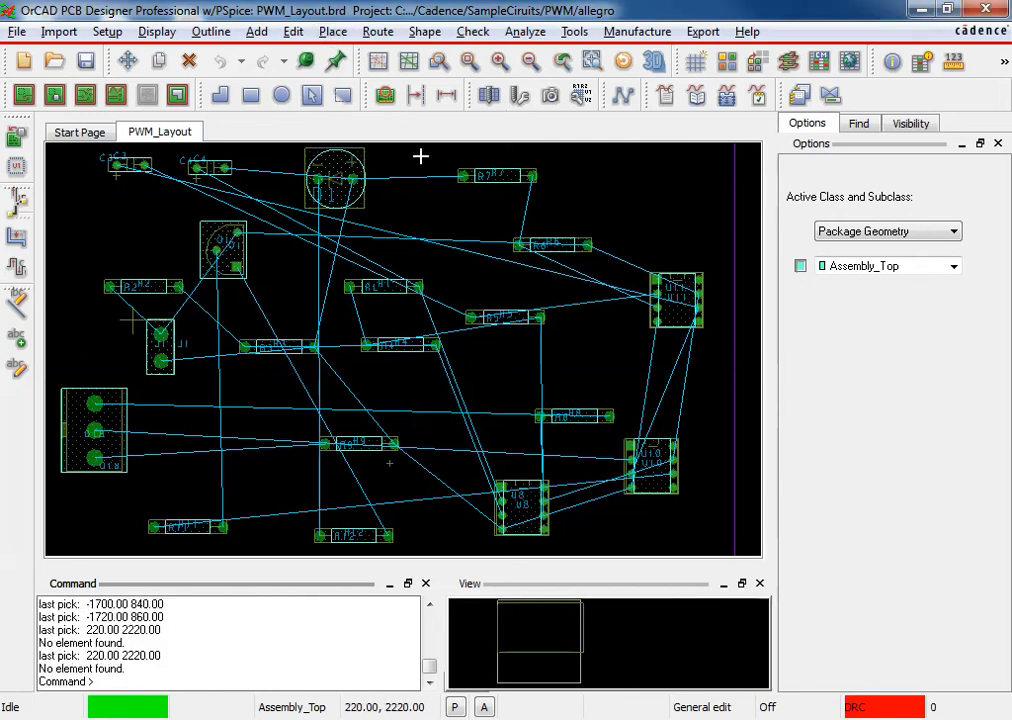
Restart manual component placement and move op-amp U8 just right of R10, to about (-1500, 220).
left_click(333, 32)
left_click(350, 50)
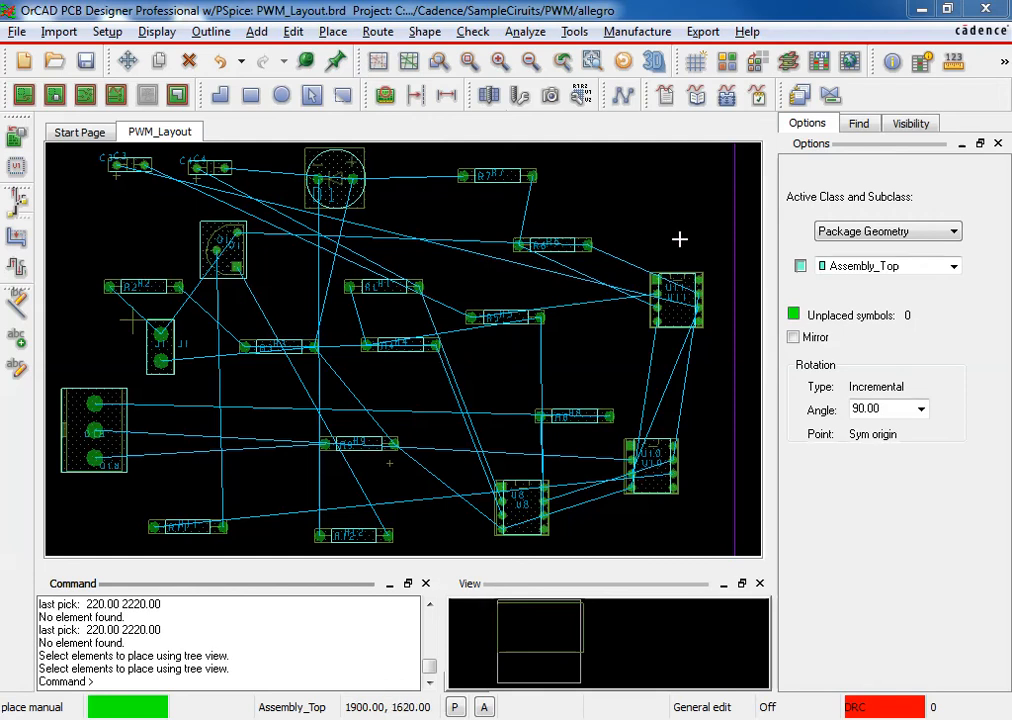
left_click(528, 319)
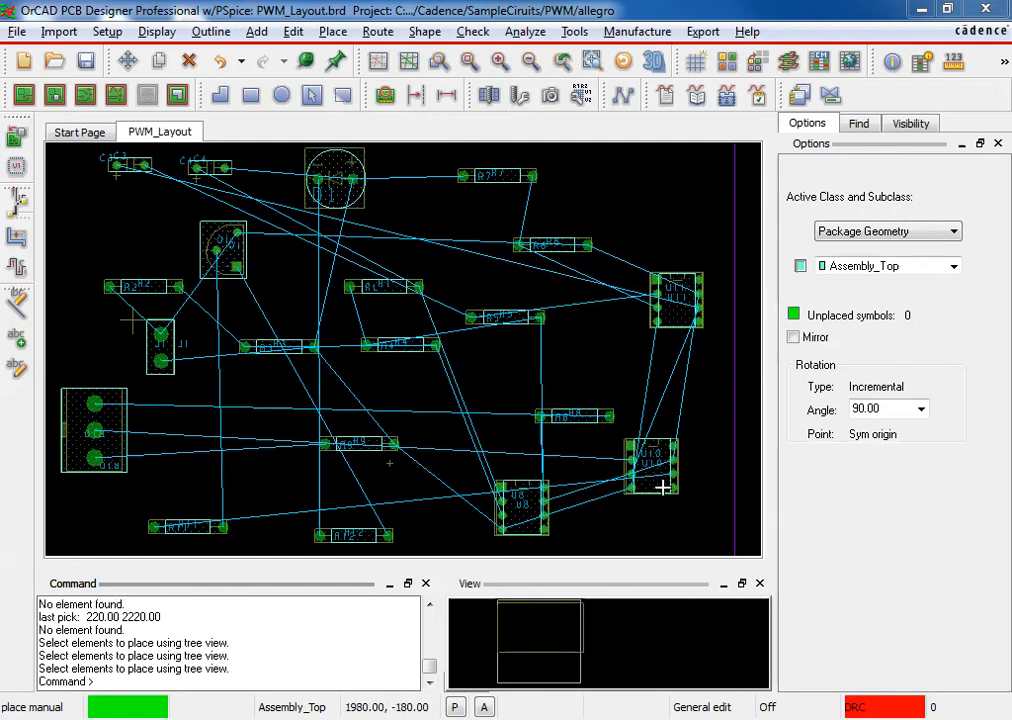
left_click(515, 497)
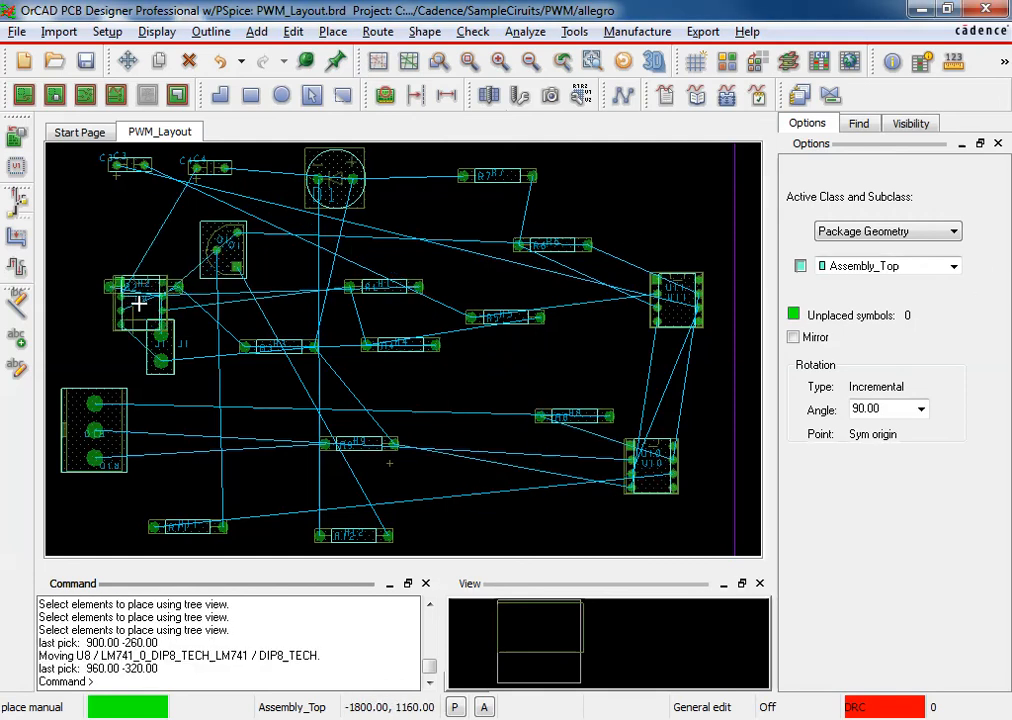
left_click(101, 334)
left_click(122, 347)
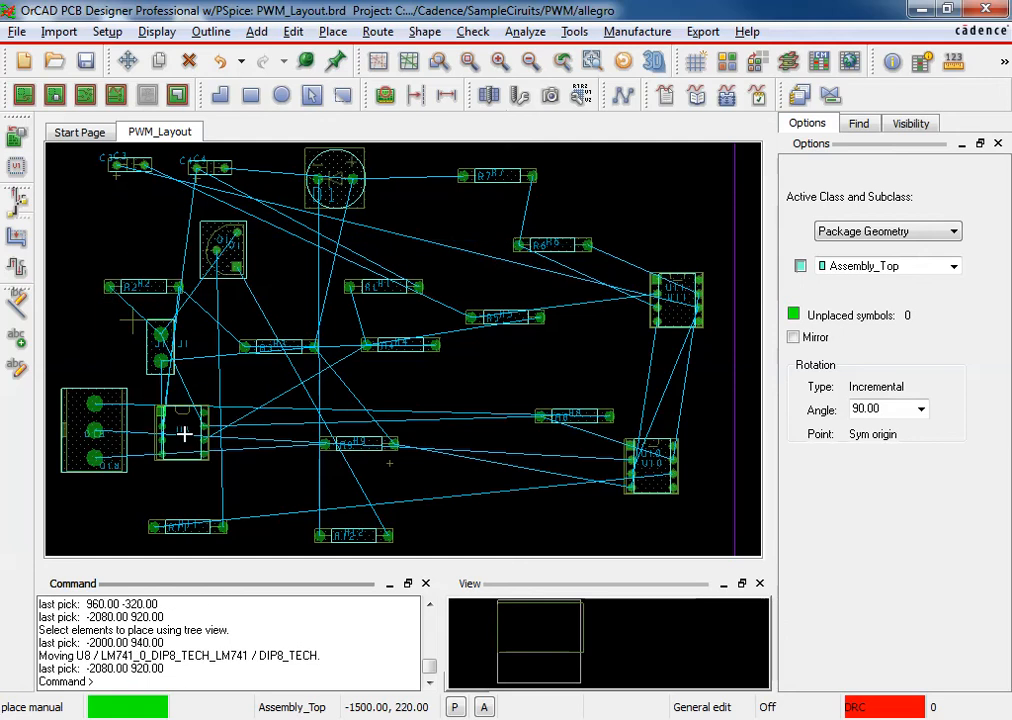
left_click(185, 427)
Move header J1 to about (300, 1540), above R1, and op-amp U8 to about (-1740, 1700), above R2.
left_click(160, 345)
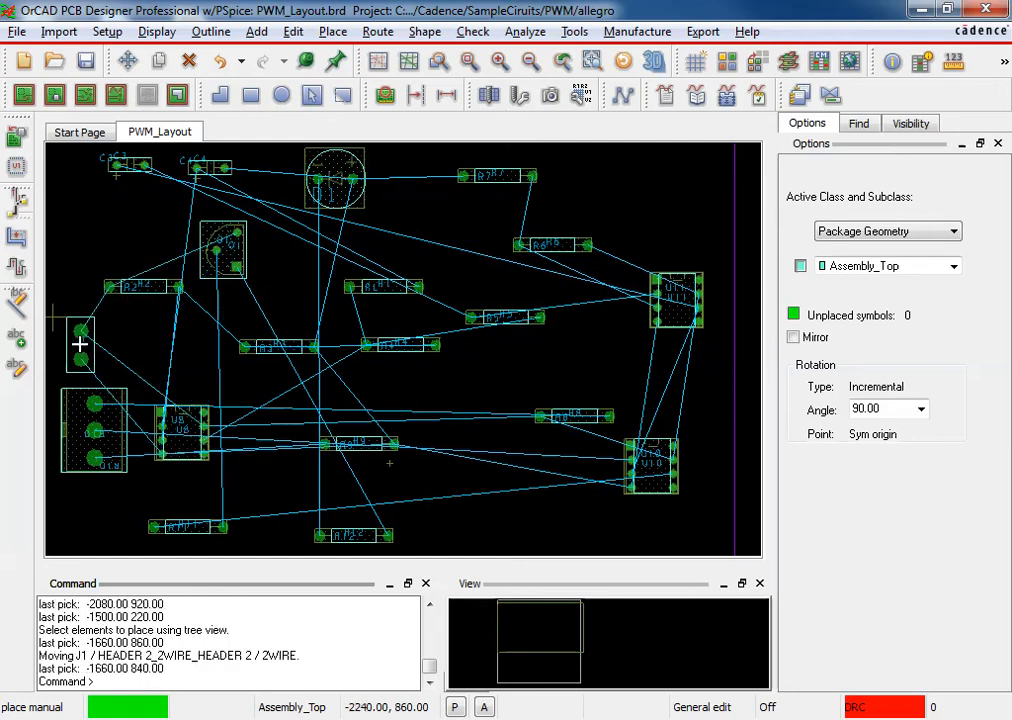
left_click(430, 252)
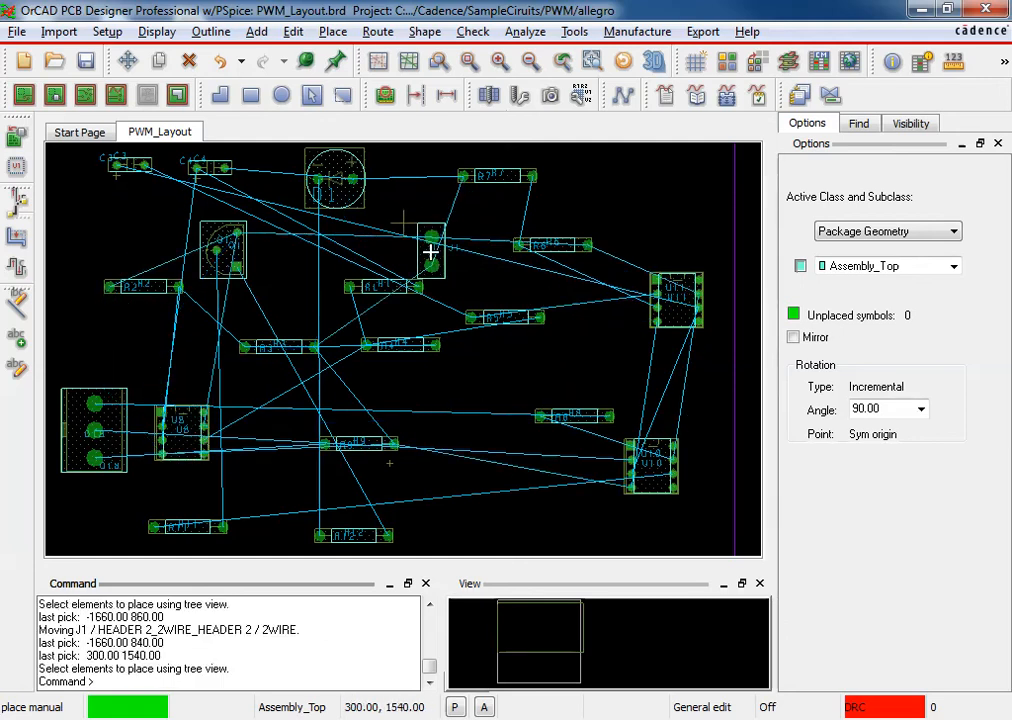
left_click(184, 448)
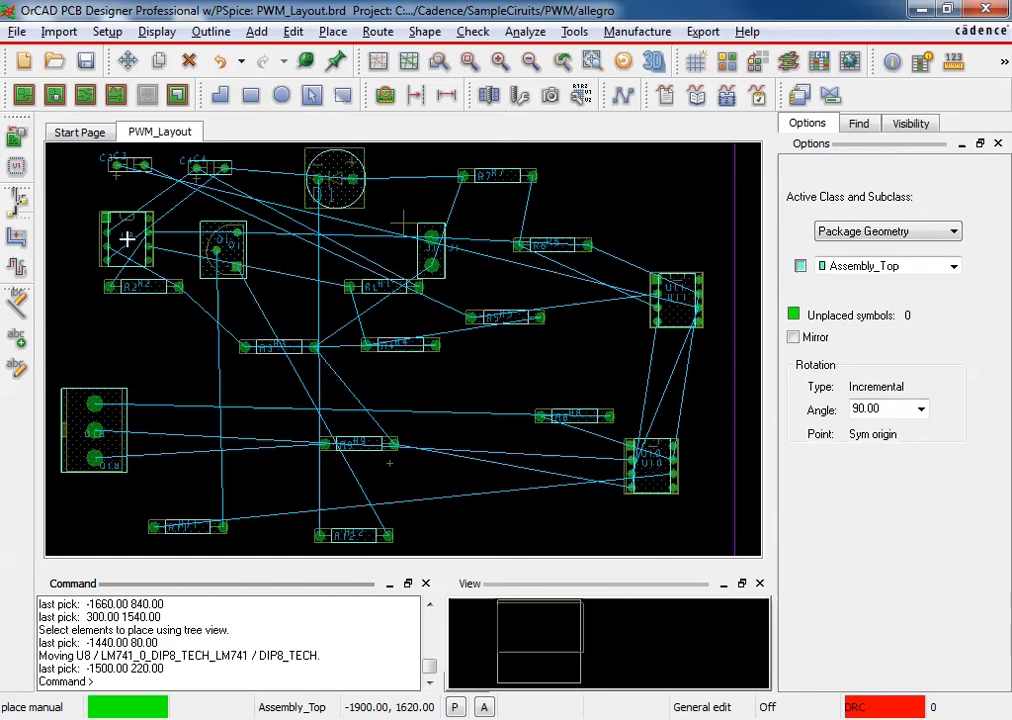
left_click(141, 229)
Move op-amp U10 beside R10, to about (-1520, 180), and resistor R9 just below R10, to about (-1960, -260).
left_click(677, 479)
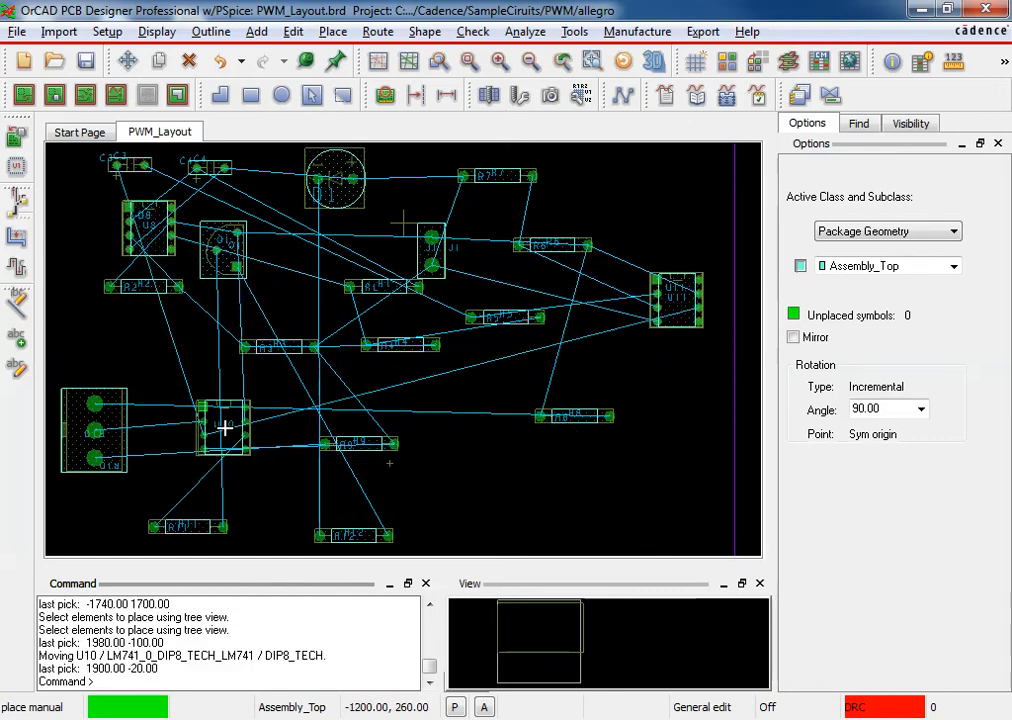
left_click(180, 437)
left_click(349, 452)
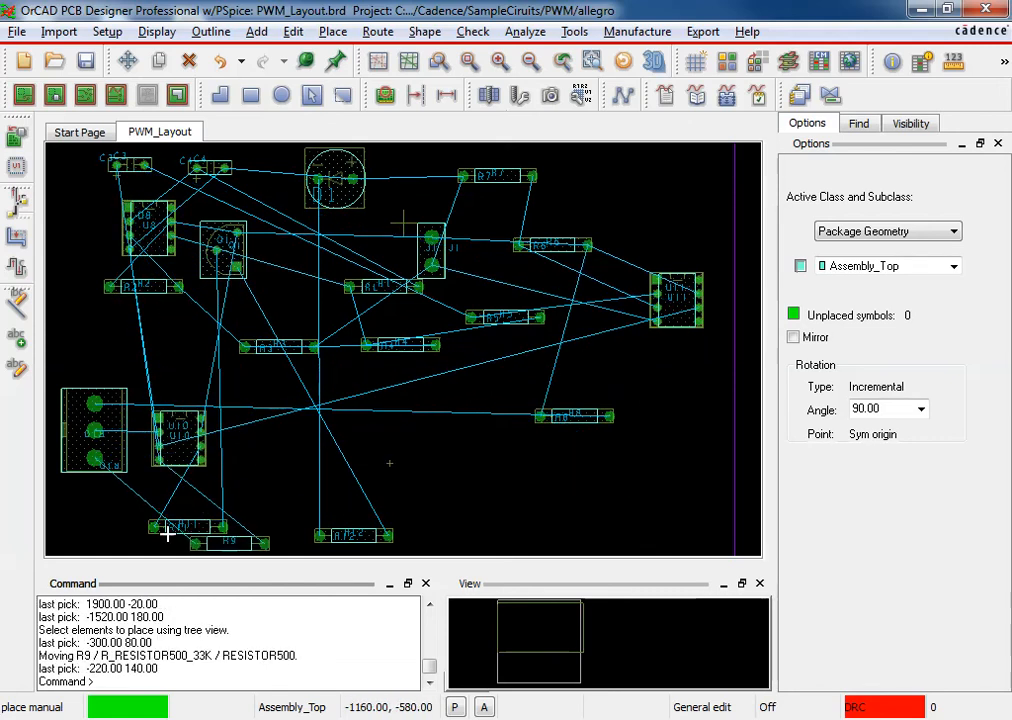
left_click(120, 499)
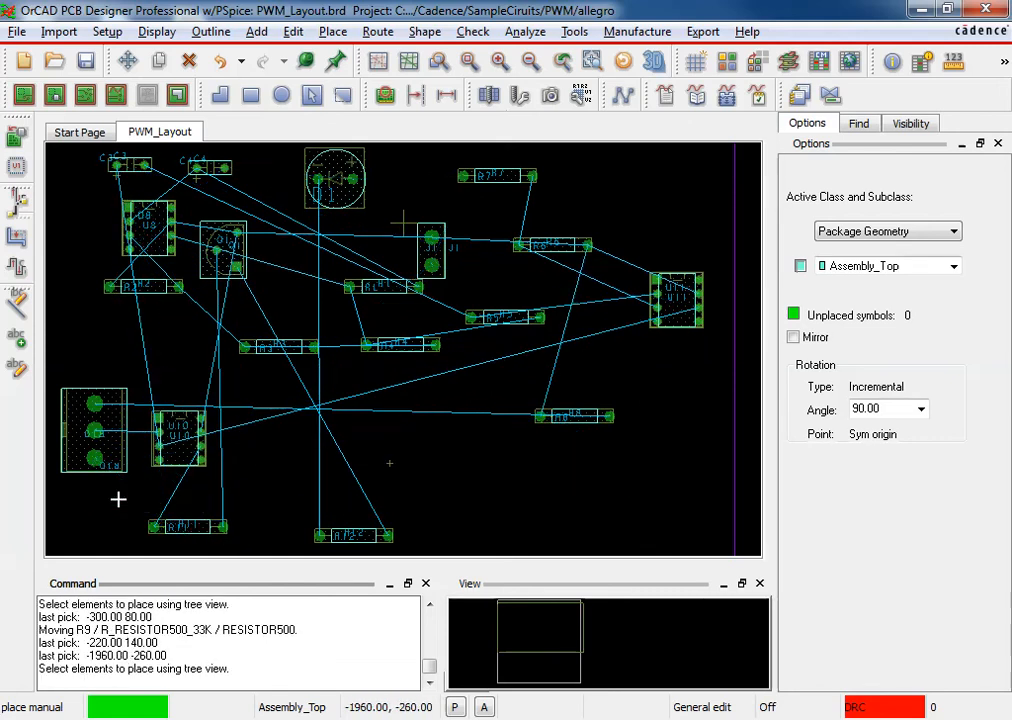
Rotate resistor R8 by 180 degrees and place it just above R10, at about (-1920, 660).
left_click(570, 420)
right_click(100, 357)
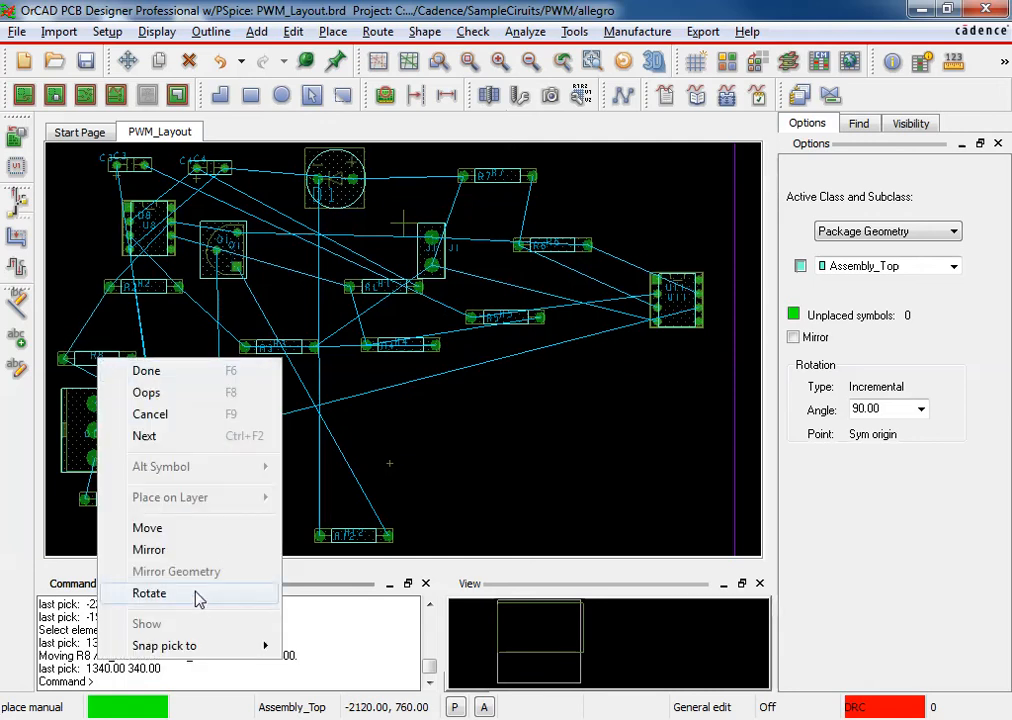
left_click(149, 593)
left_click(80, 358)
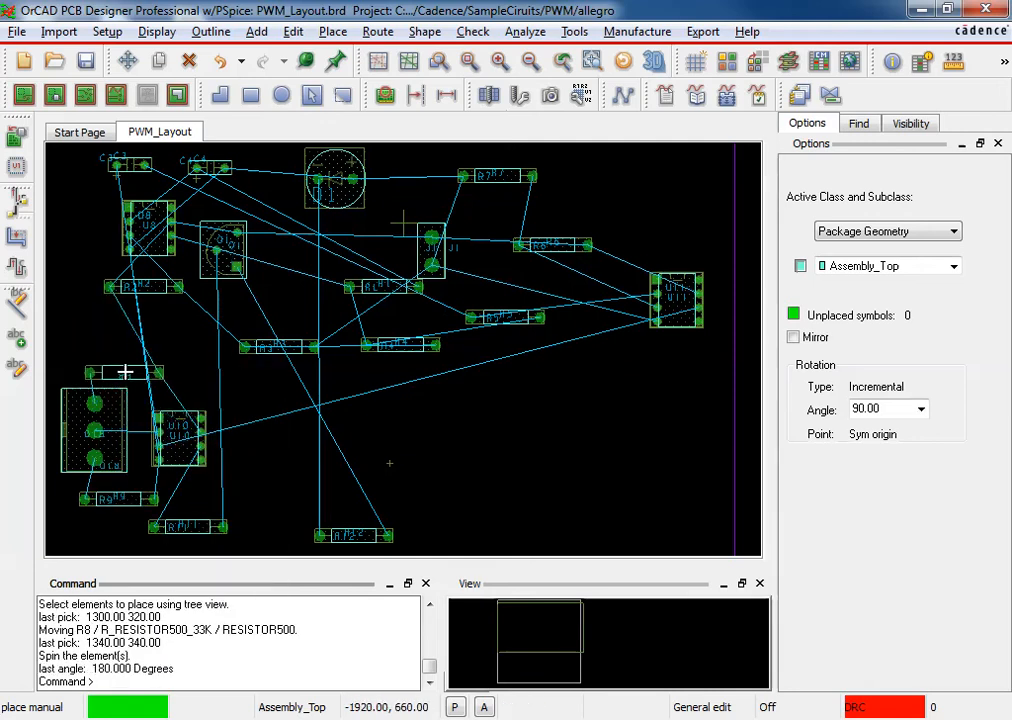
left_click(125, 372)
Shift U10 slightly to about (-1540, 220) and move resistor R11 to its right side, at about (-960, 180).
left_click_drag(175, 441, 181, 438)
left_click(178, 433)
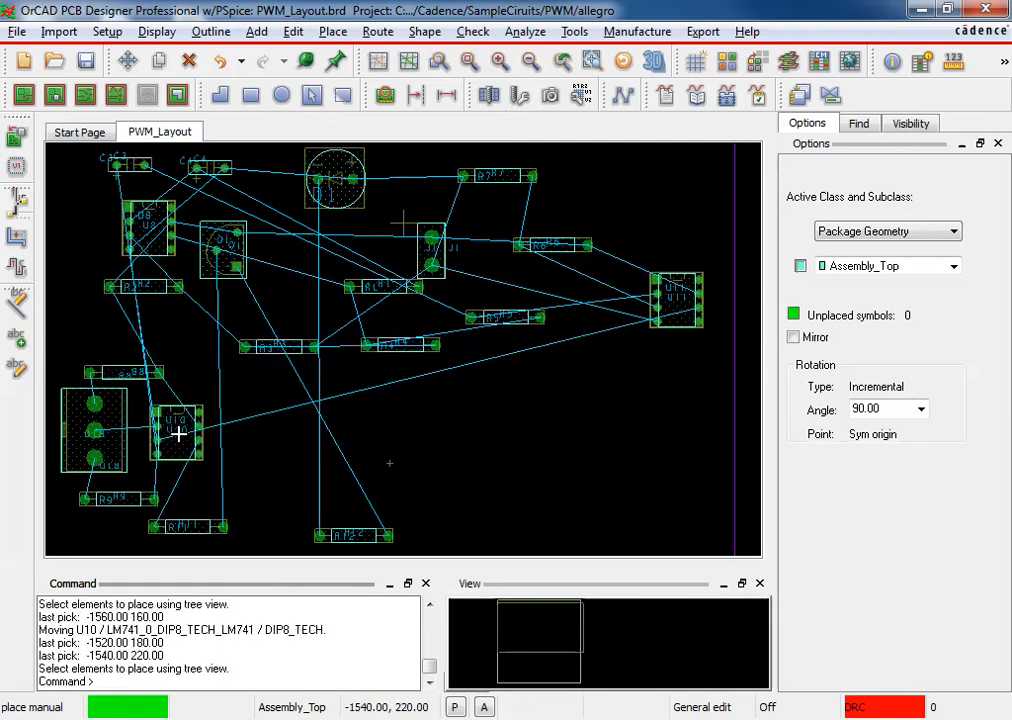
left_click_drag(191, 537, 188, 529)
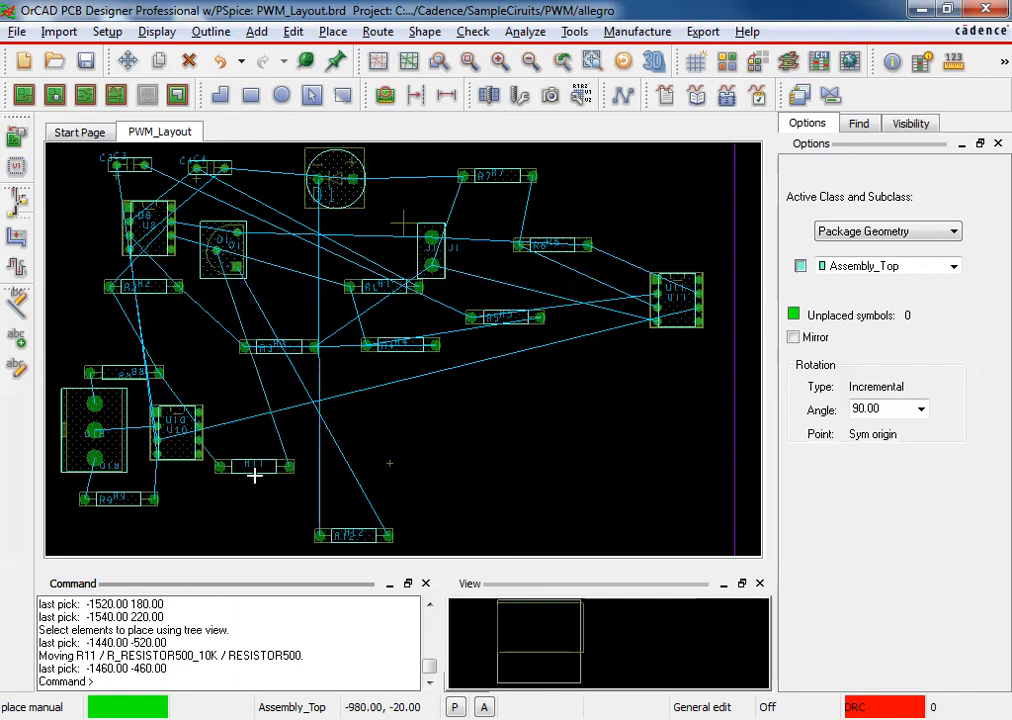
left_click(259, 434)
Move transistor Q1 below R11, rotate it by 90 degrees and place it at about (-940, -200).
left_click_drag(236, 257, 220, 275)
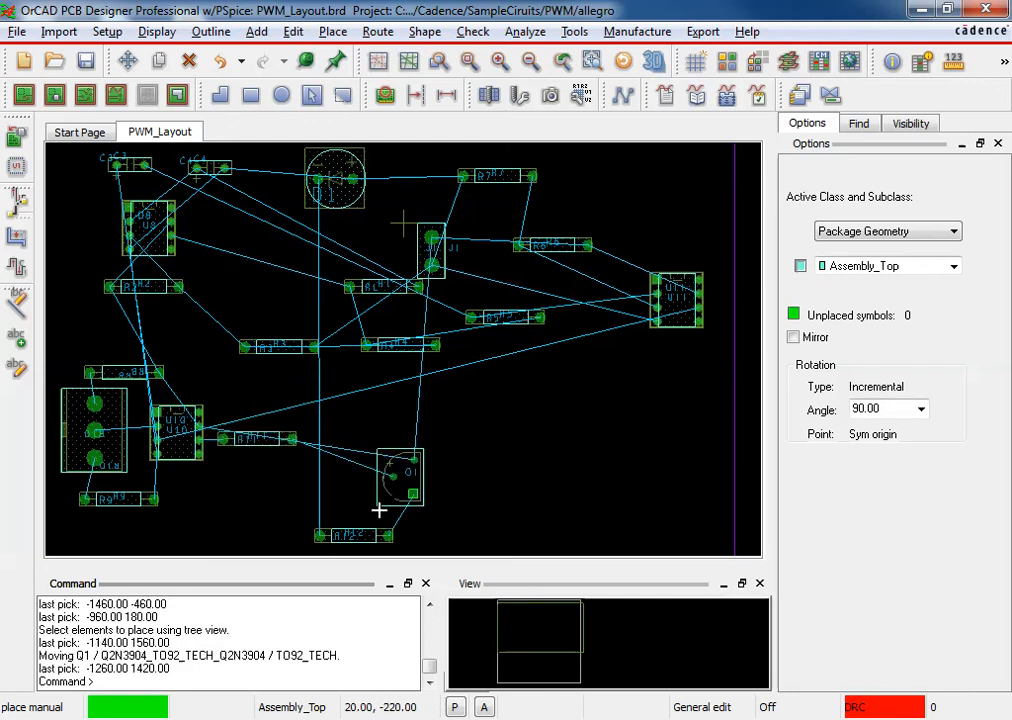
left_click(268, 500)
left_click(272, 485)
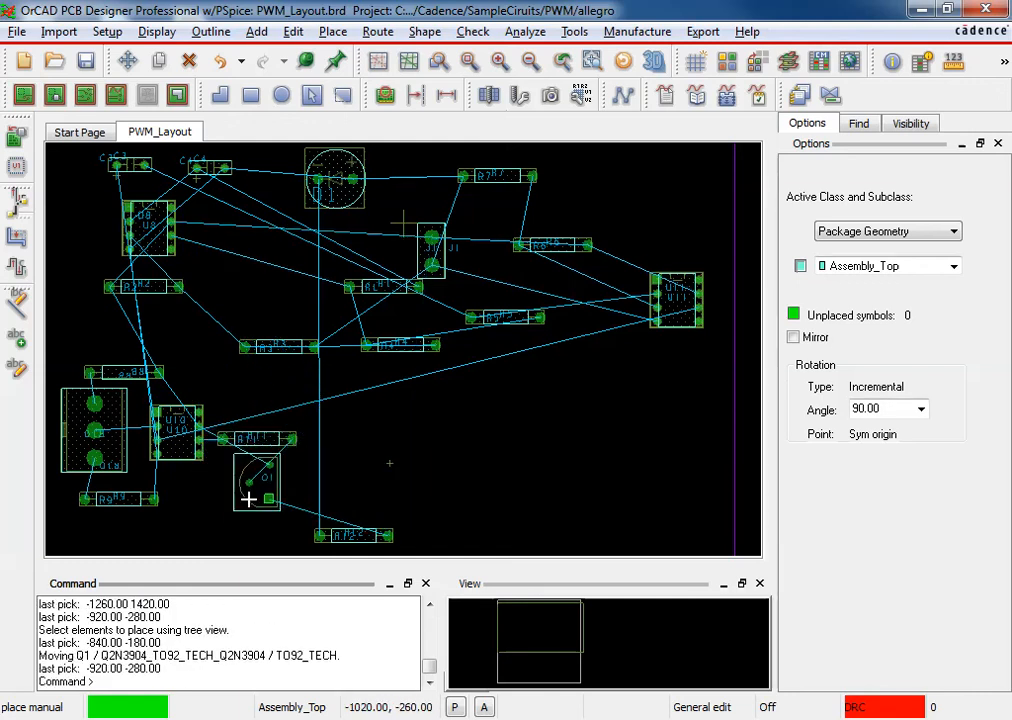
right_click(255, 499)
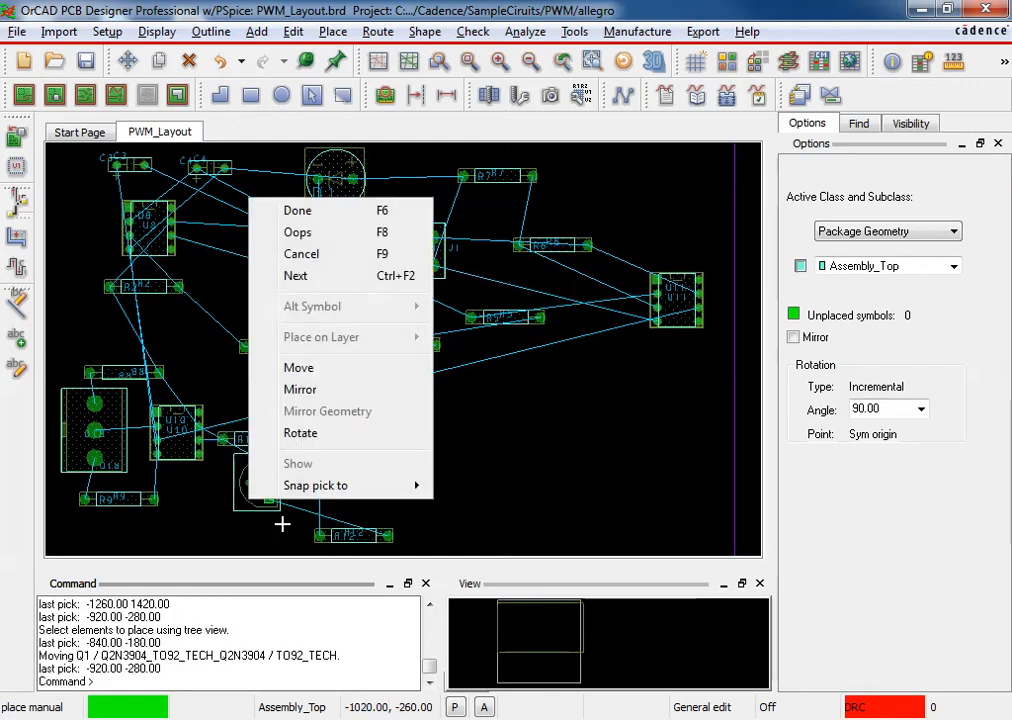
left_click(301, 433)
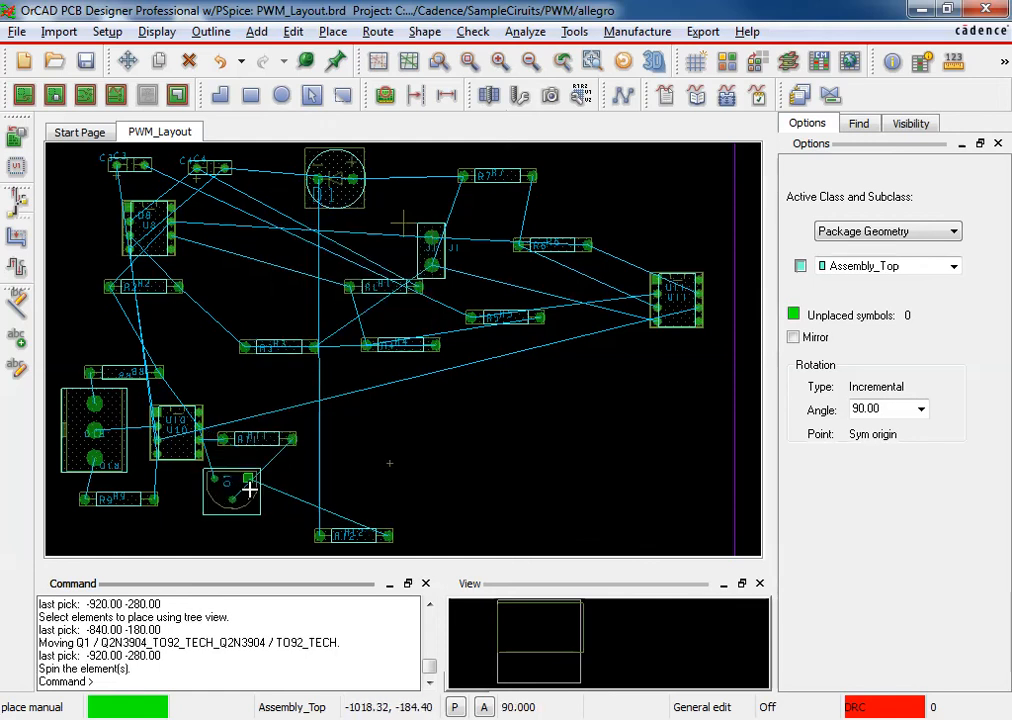
left_click(250, 483)
left_click(262, 485)
Rotate resistor R12 by 270 degrees and place it vertically to the right of Q1, at about (-540, 0).
left_click_drag(347, 540, 361, 479)
right_click(361, 479)
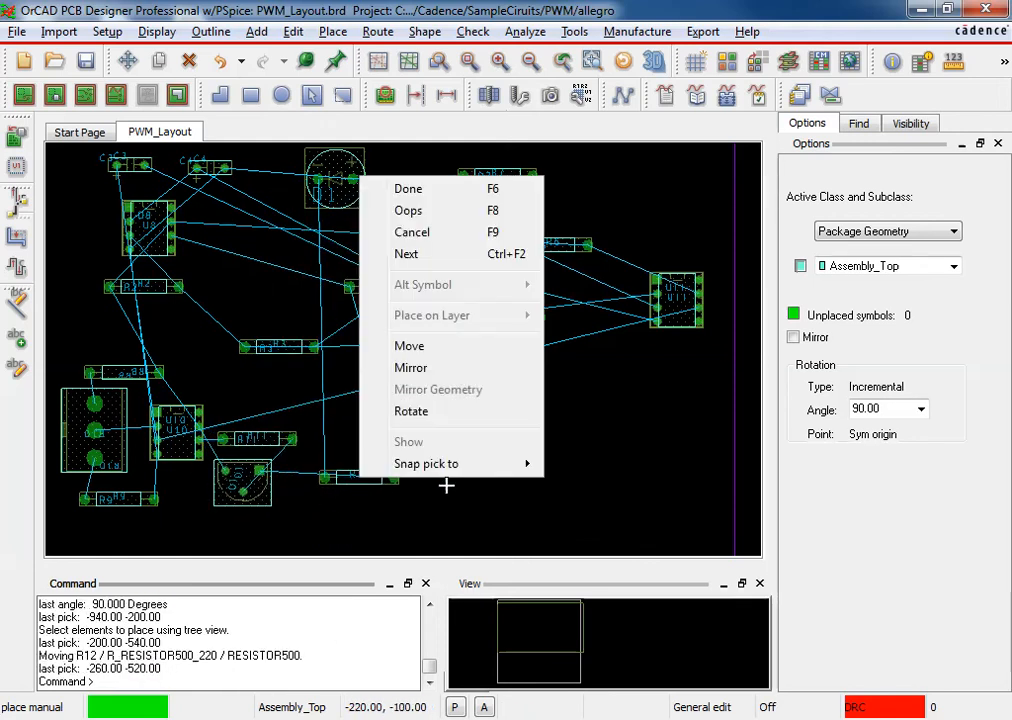
left_click(414, 411)
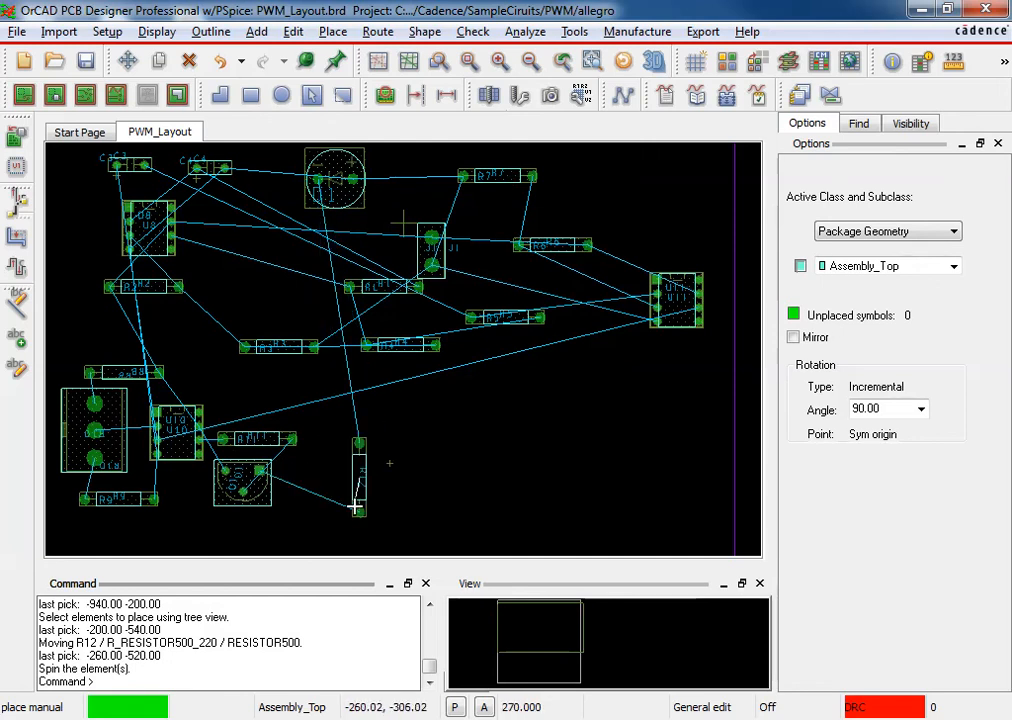
left_click(355, 507)
left_click(316, 465)
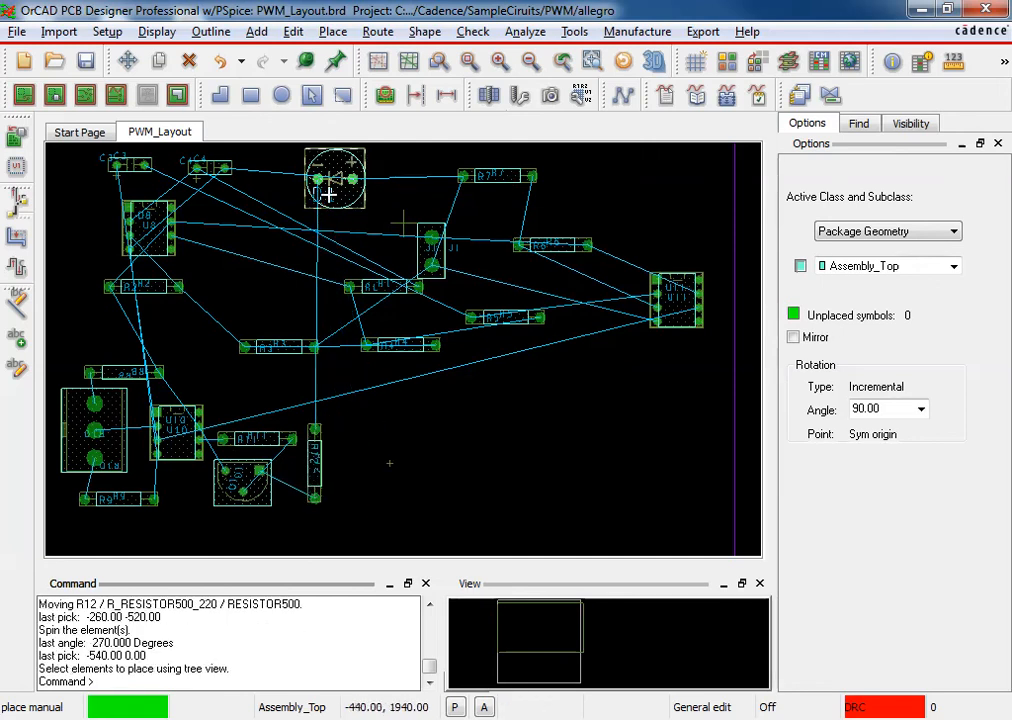
Move diode D1 to the right of R12, rotate it by 270 degrees and place it at about (-180, 100).
left_click(330, 190)
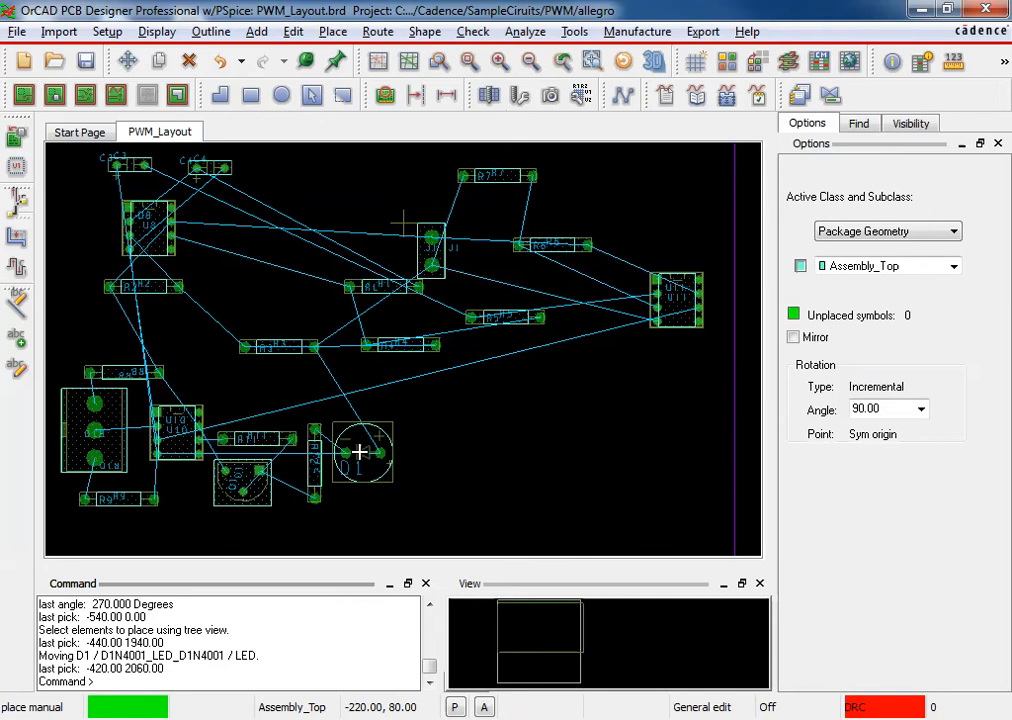
left_click(361, 453)
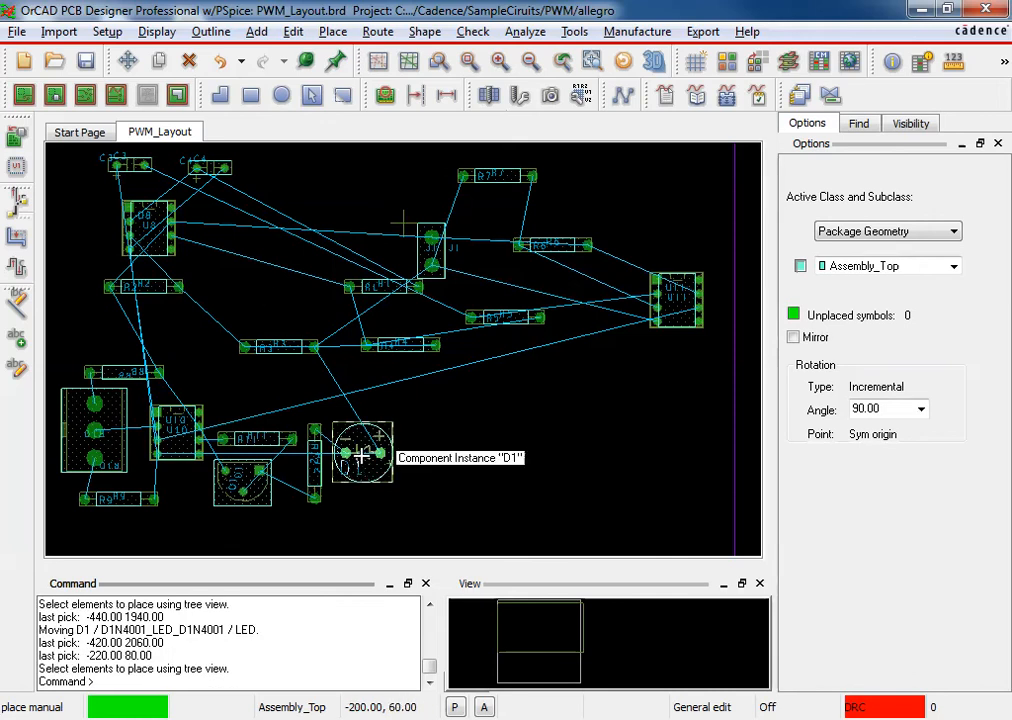
right_click(362, 456)
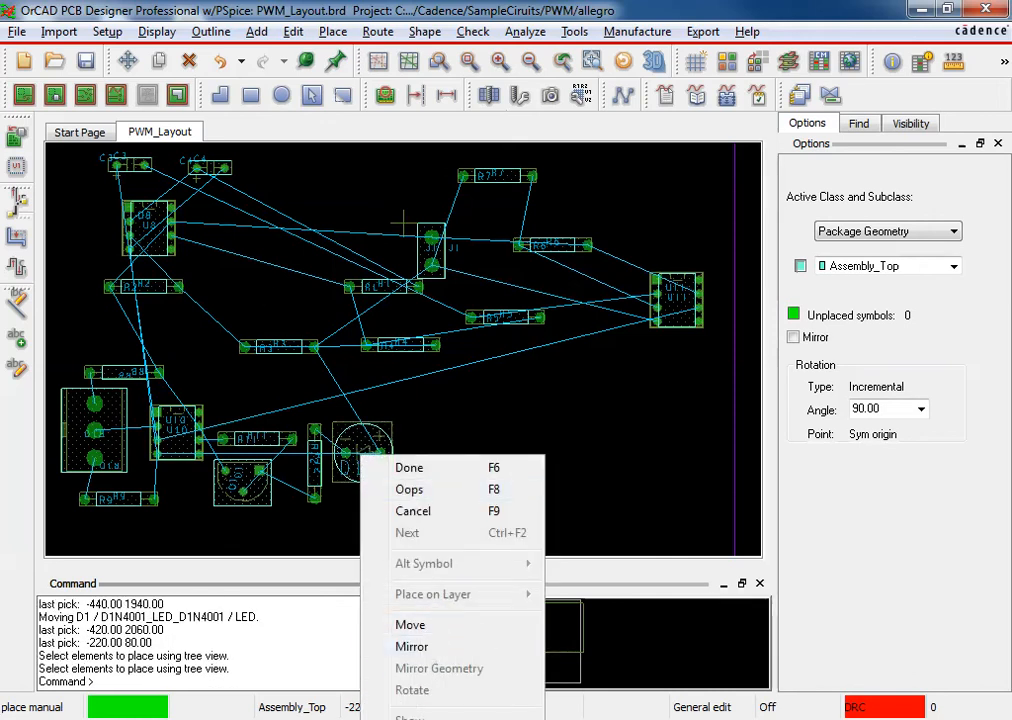
left_click(340, 426)
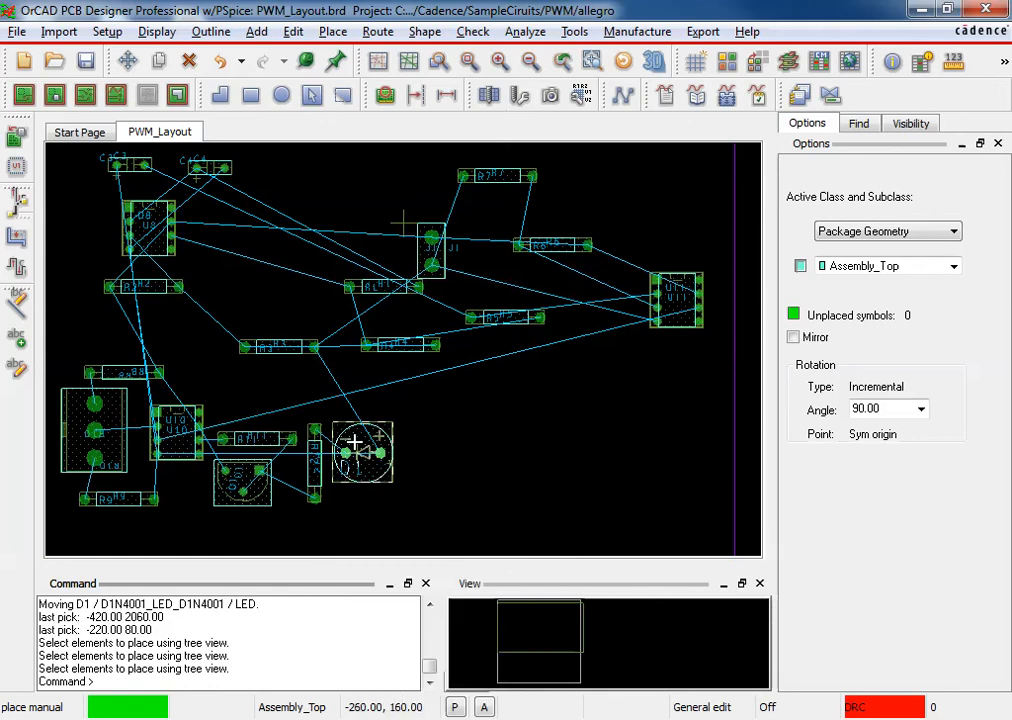
right_click(357, 440)
left_click(438, 675)
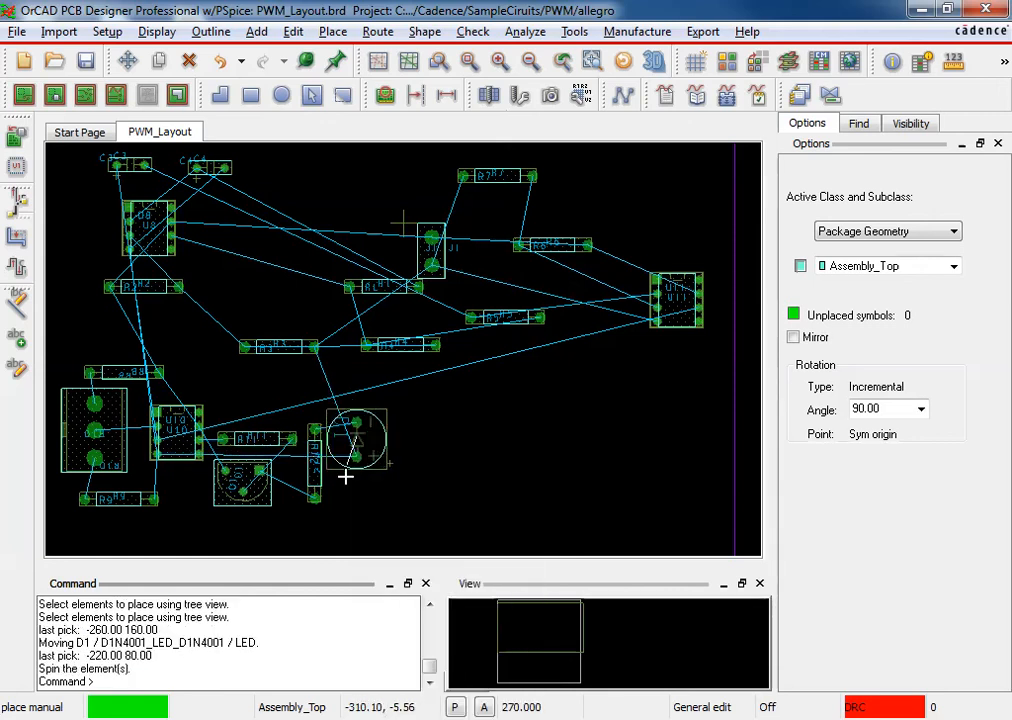
left_click(361, 452)
left_click(361, 452)
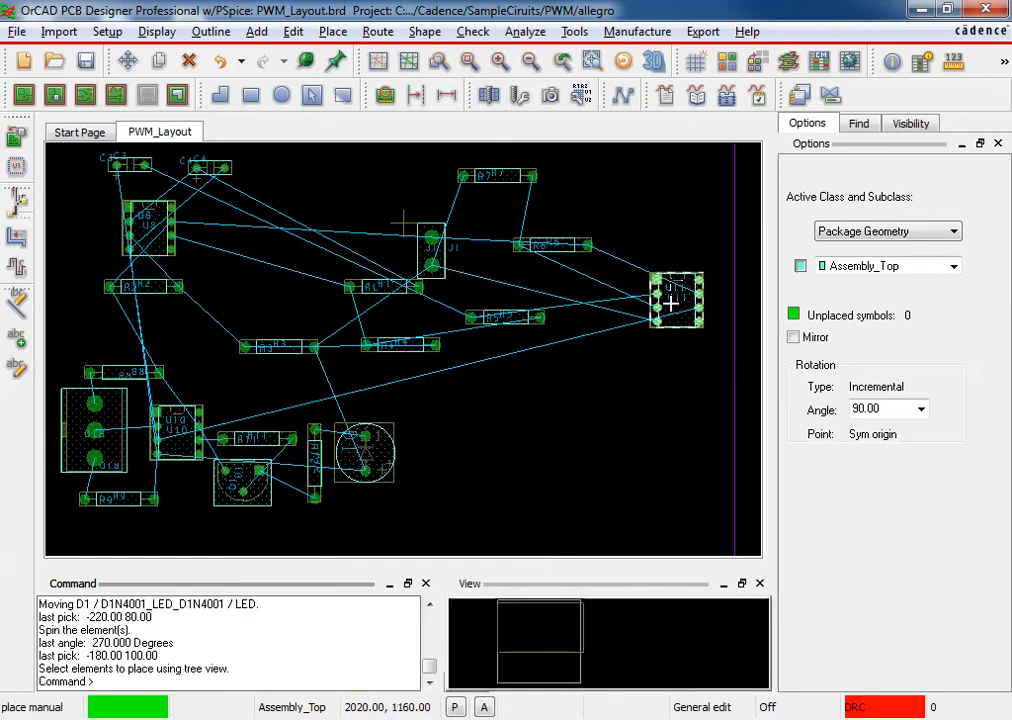
Place op-amp U11 directly above U10, at about (-1520, 740), and shift R8 aside to about (-2040, 640).
left_click(673, 294)
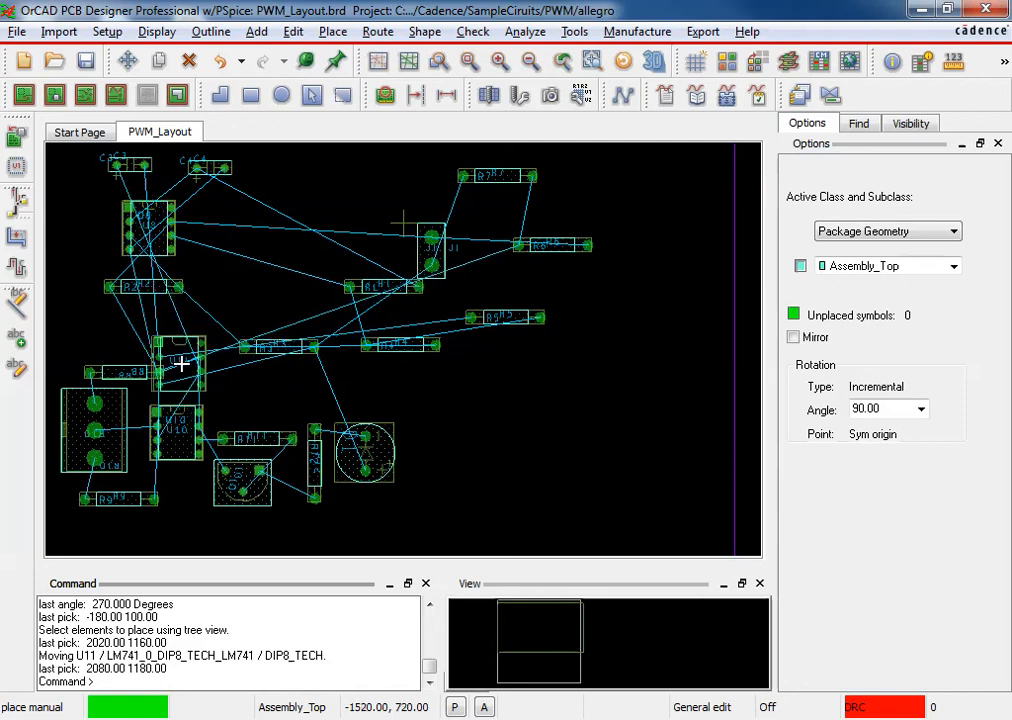
left_click(193, 357)
left_click(140, 372)
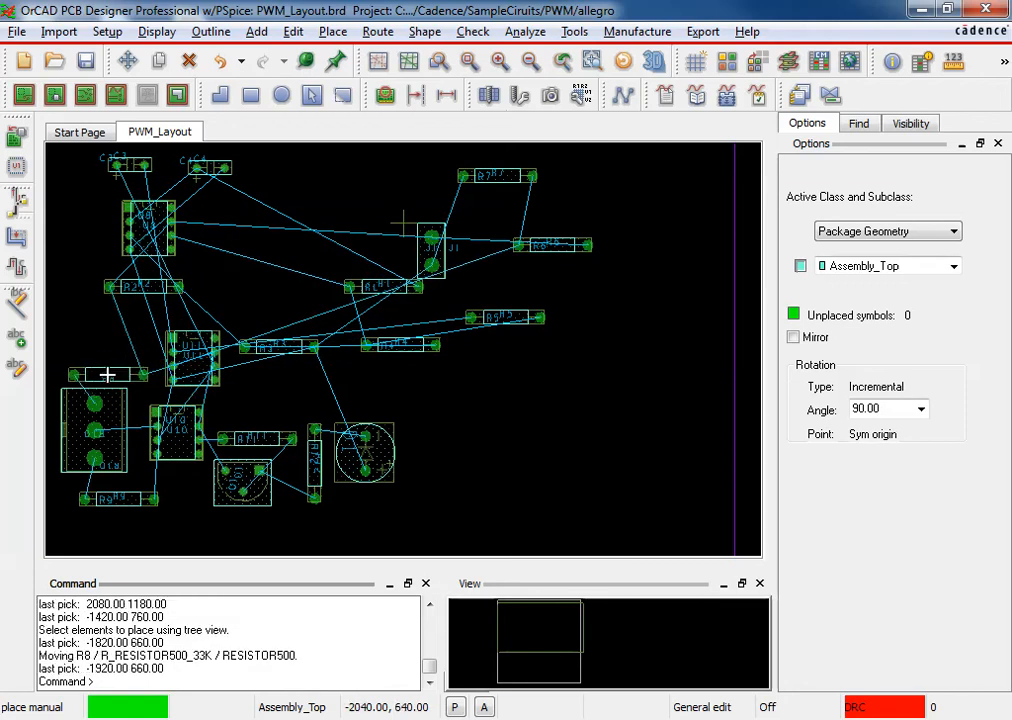
left_click(109, 374)
left_click(179, 367)
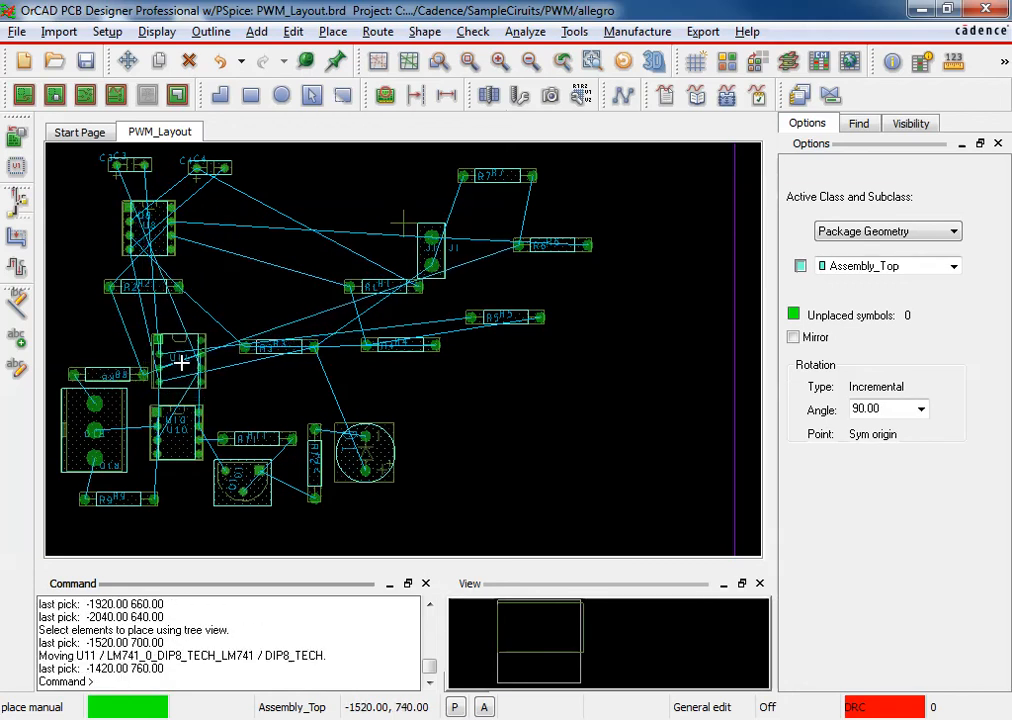
left_click(181, 345)
Move U8 directly above U11, to about (-1500, 1220), and resistor R2 to about (-560, 1760).
left_click(148, 229)
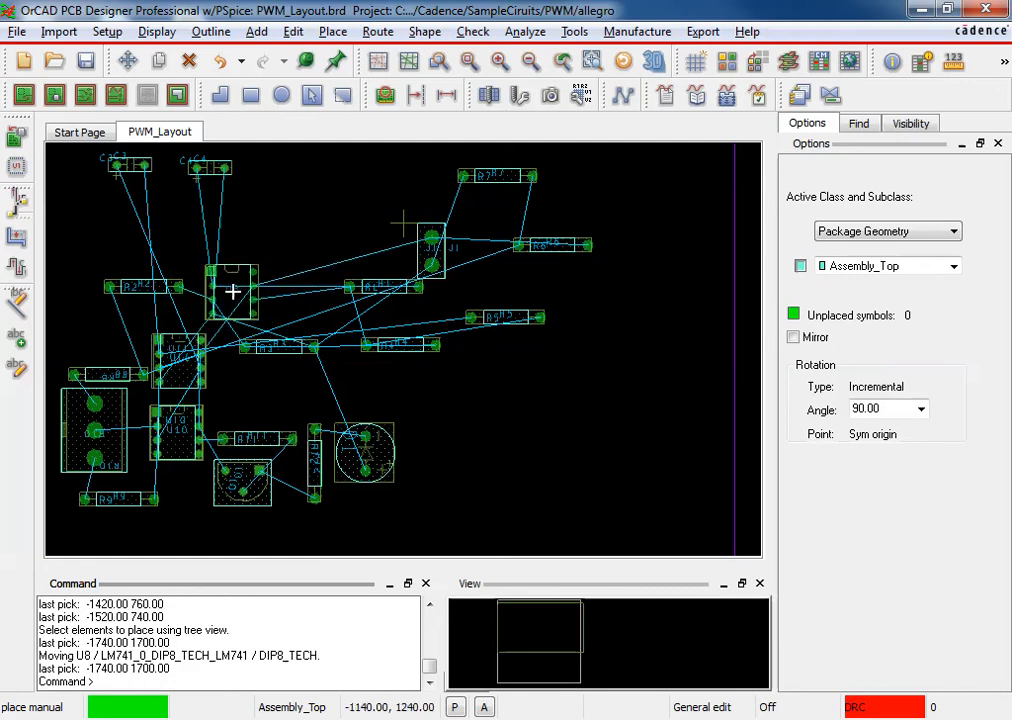
left_click(181, 289)
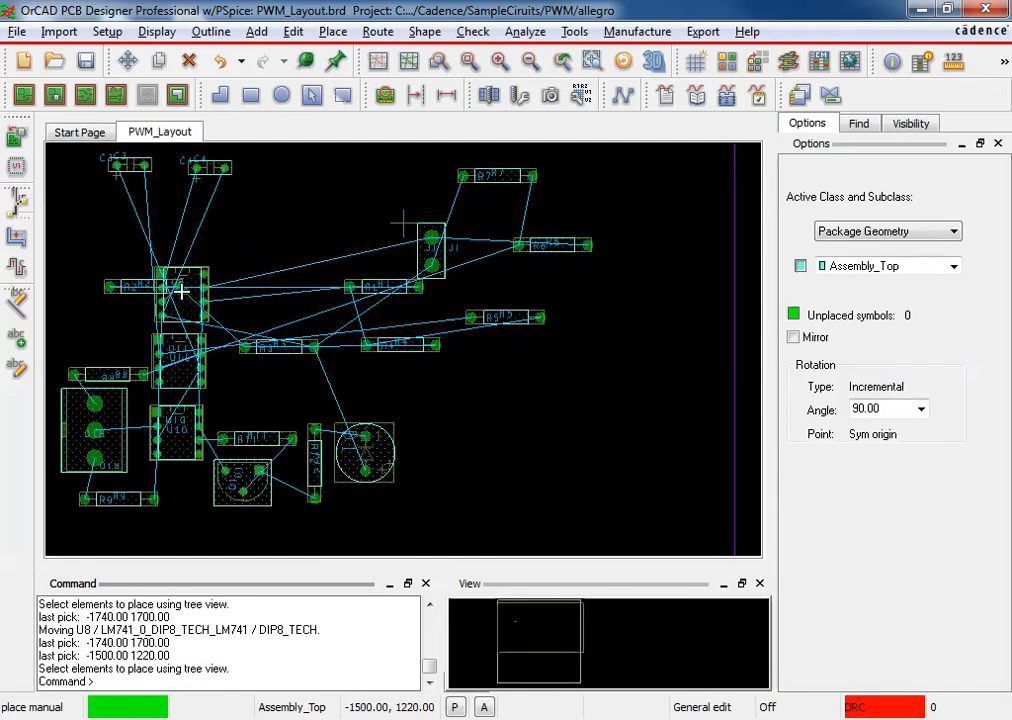
left_click(118, 288)
left_click(305, 220)
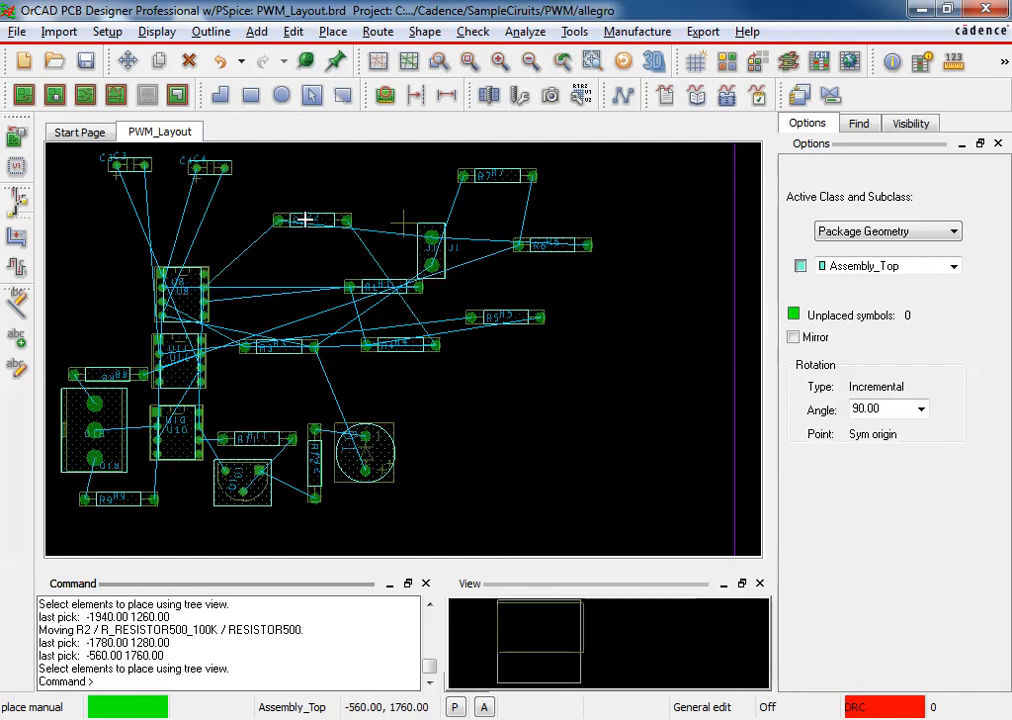
Rotate capacitor C3 by 90 degrees and place it just right of U11, at about (-1220, 900).
left_click(135, 164)
right_click(230, 374)
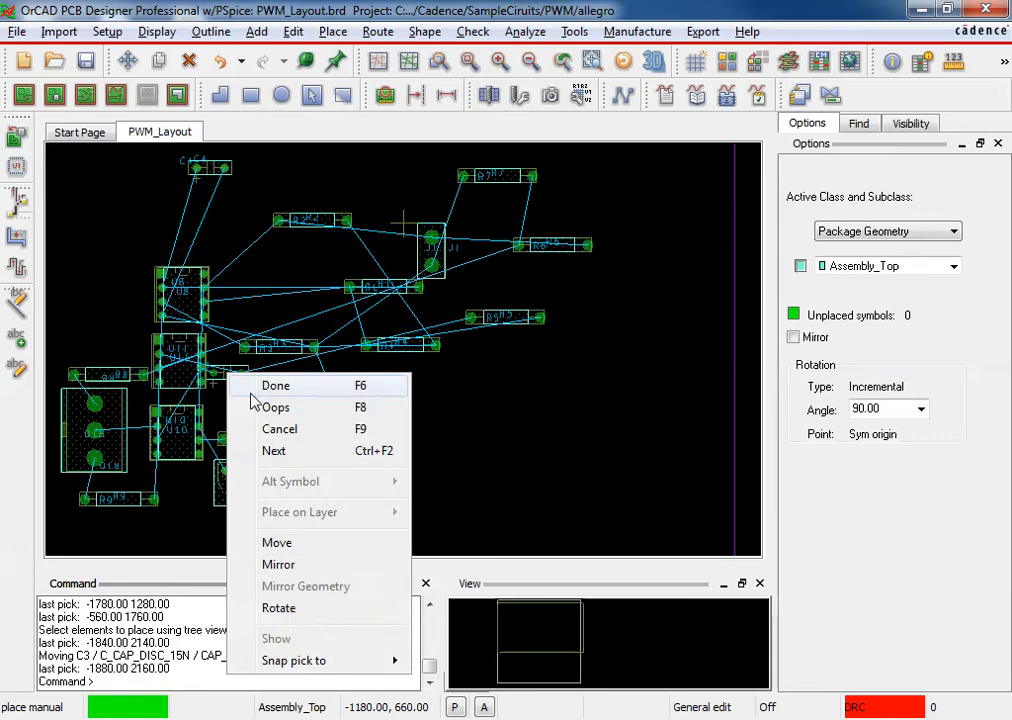
left_click(280, 608)
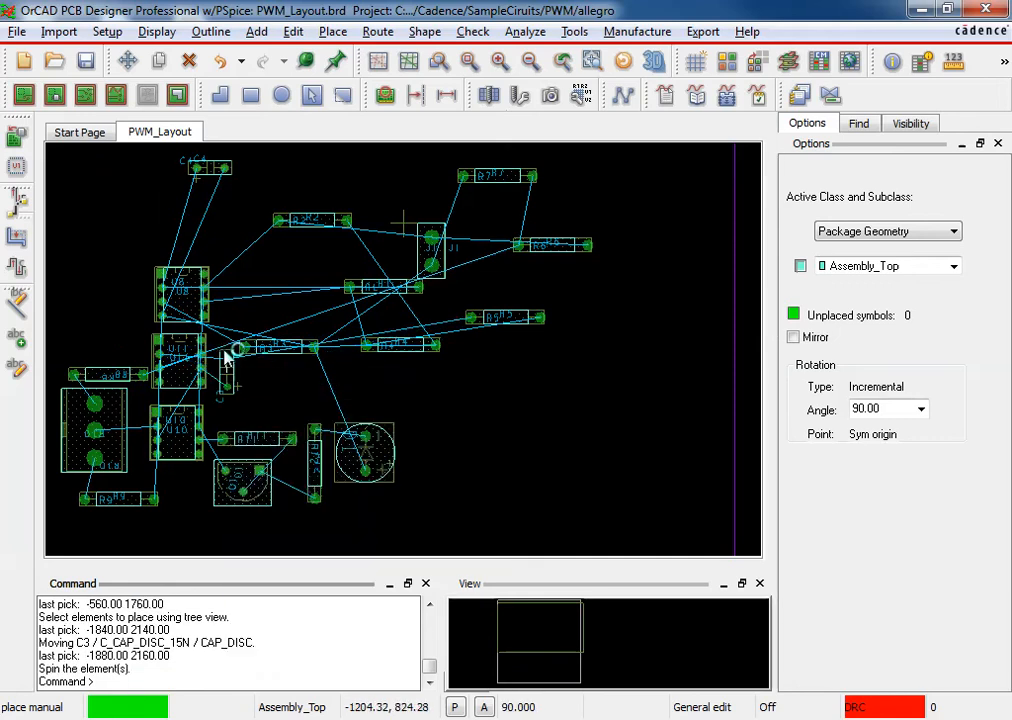
left_click(225, 348)
Move U8 up to about (-1460, 1580) and place capacitor C3 between U8 and U11, rotated to 180 degrees, at about (-1520, 1160).
left_click(191, 295)
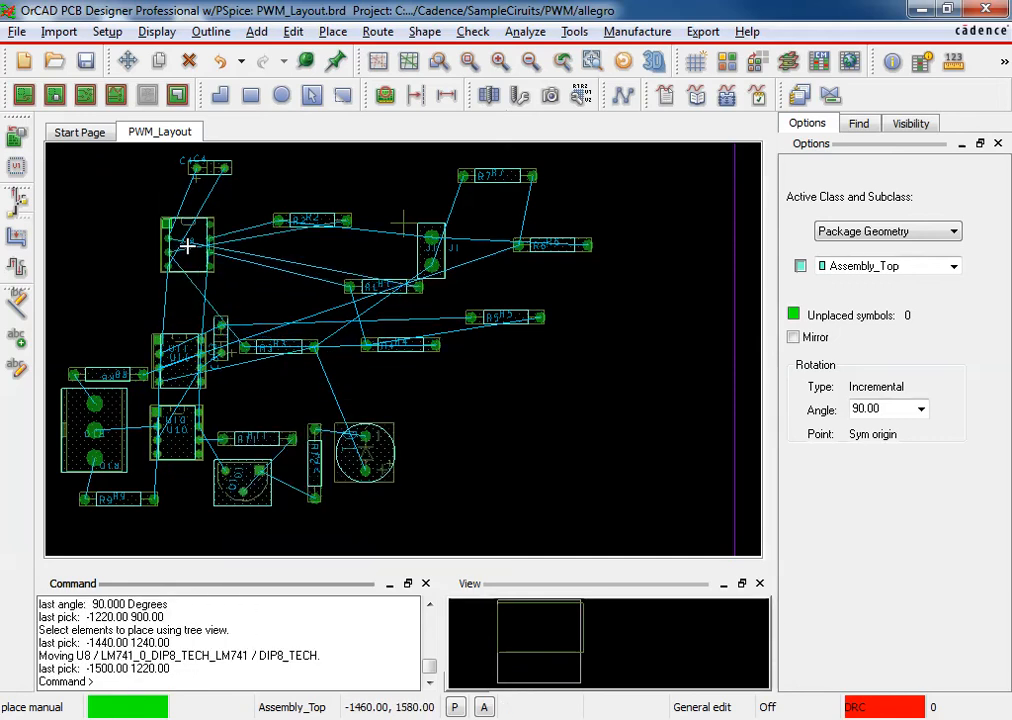
left_click(187, 245)
left_click(219, 339)
right_click(182, 307)
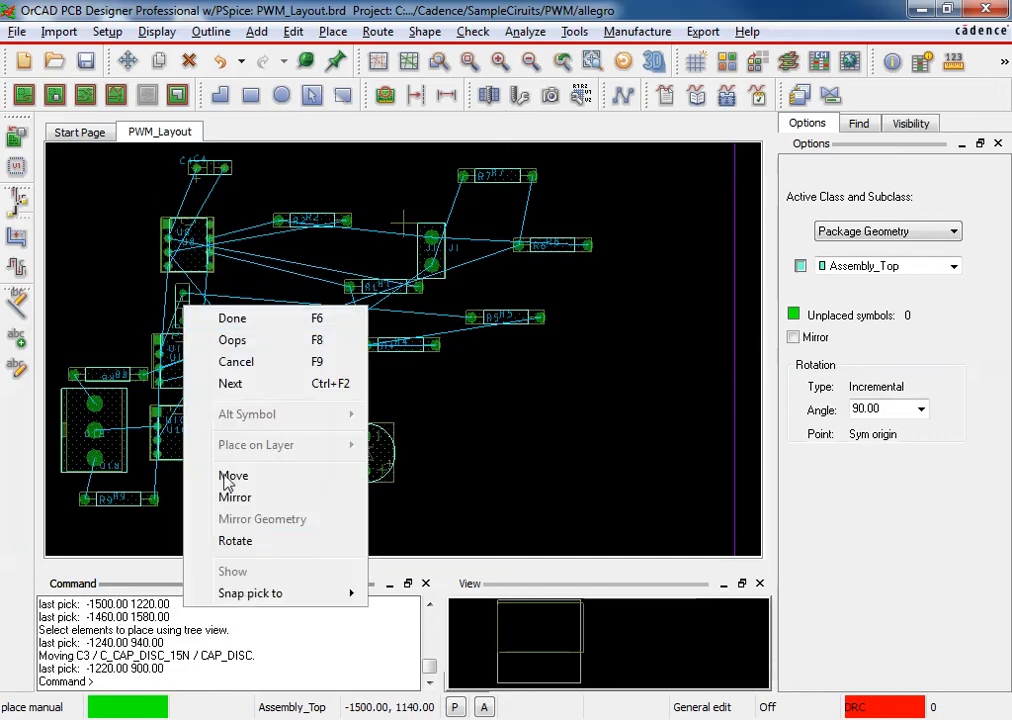
left_click(233, 541)
left_click(163, 292)
right_click(170, 300)
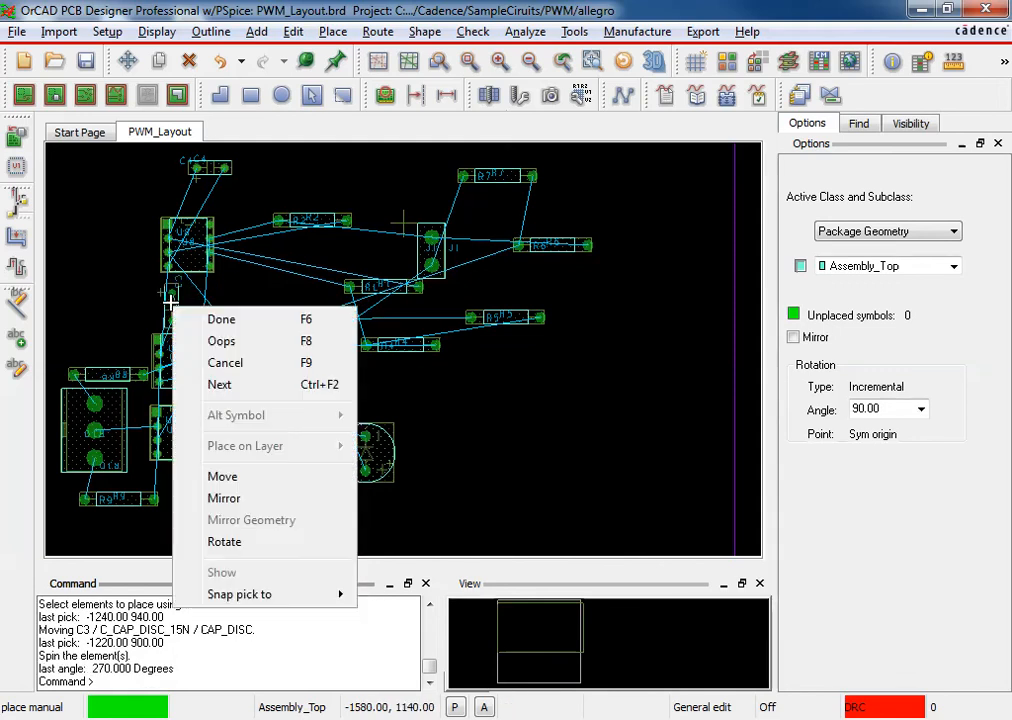
left_click(228, 541)
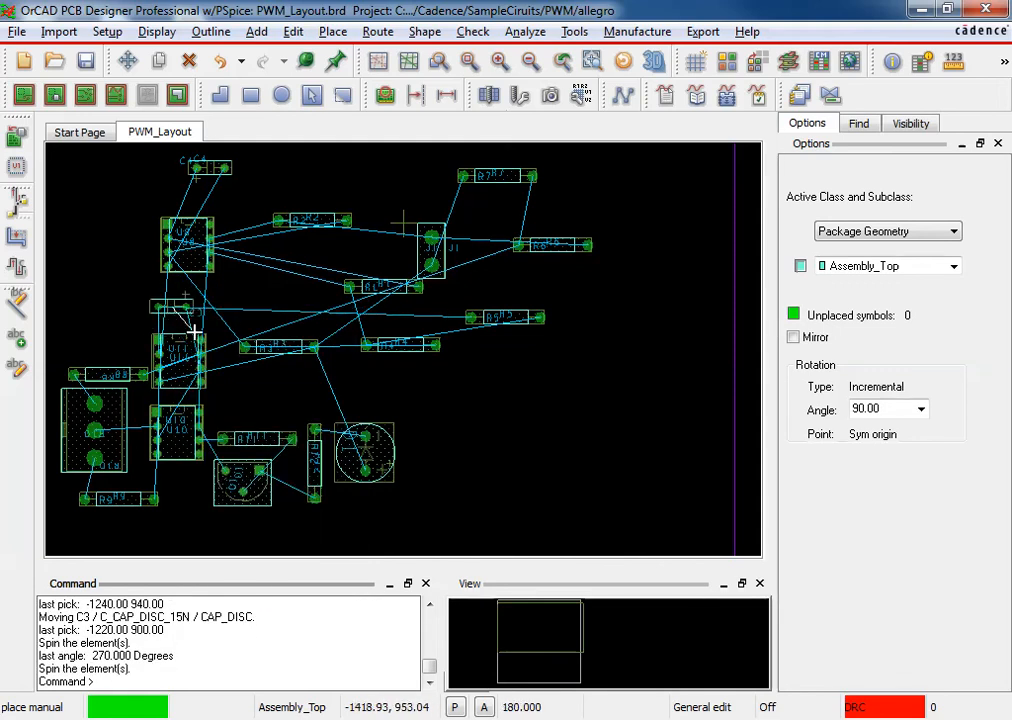
left_click(187, 325)
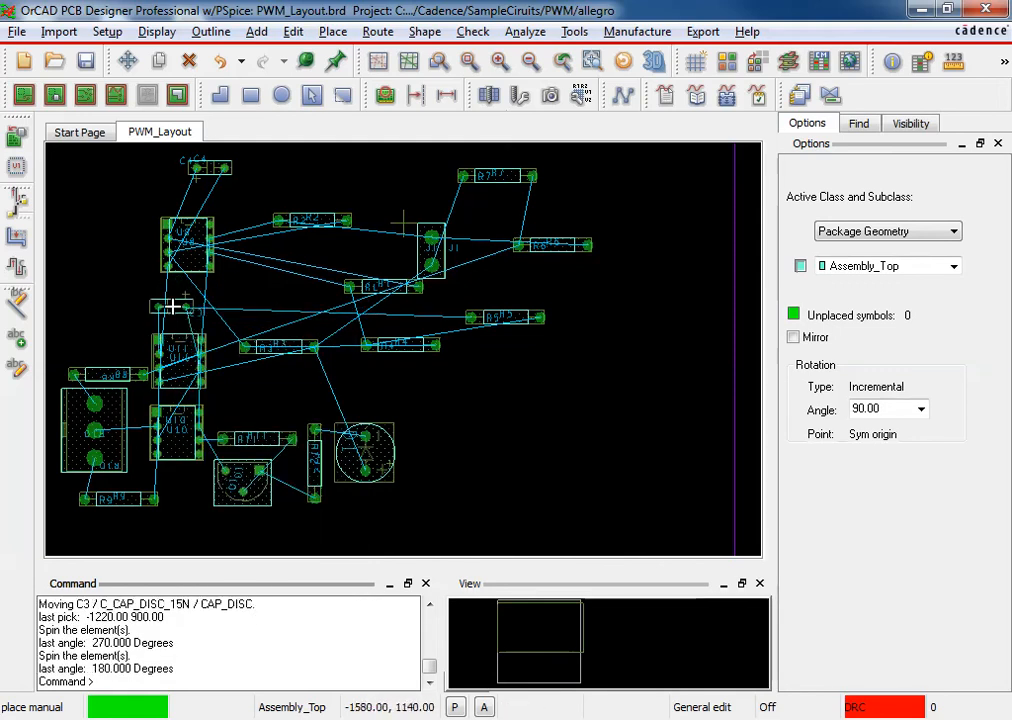
left_click(181, 303)
Move resistor R5 to the left of C3, rotate it to 270 degrees and place it at about (-1900, 1100).
left_click(499, 312)
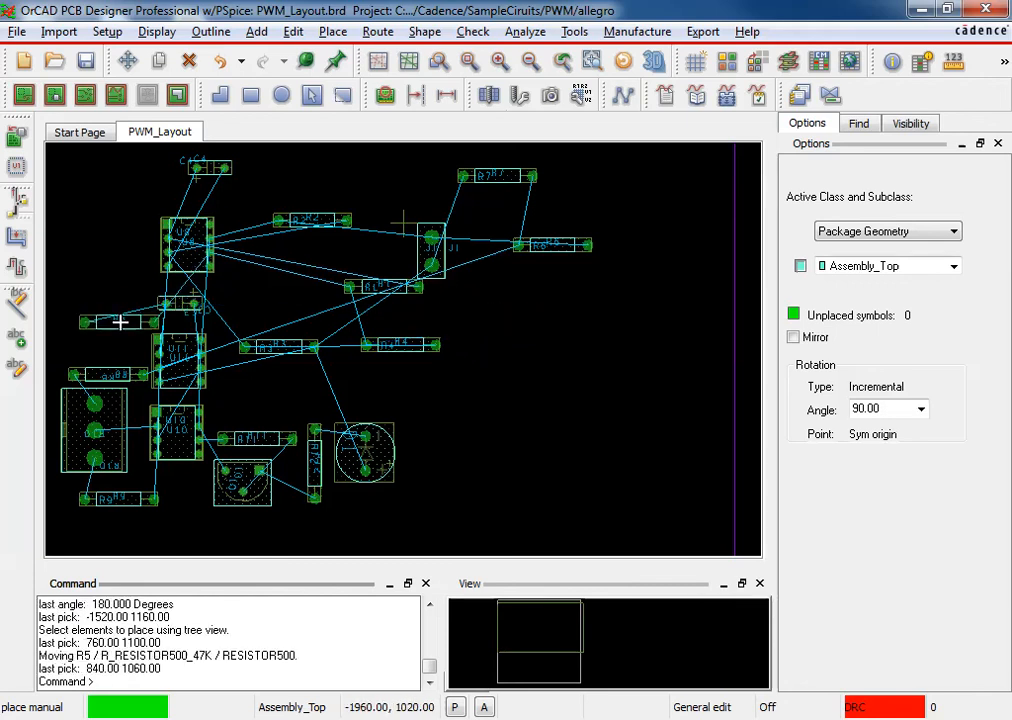
right_click(115, 321)
left_click(160, 492)
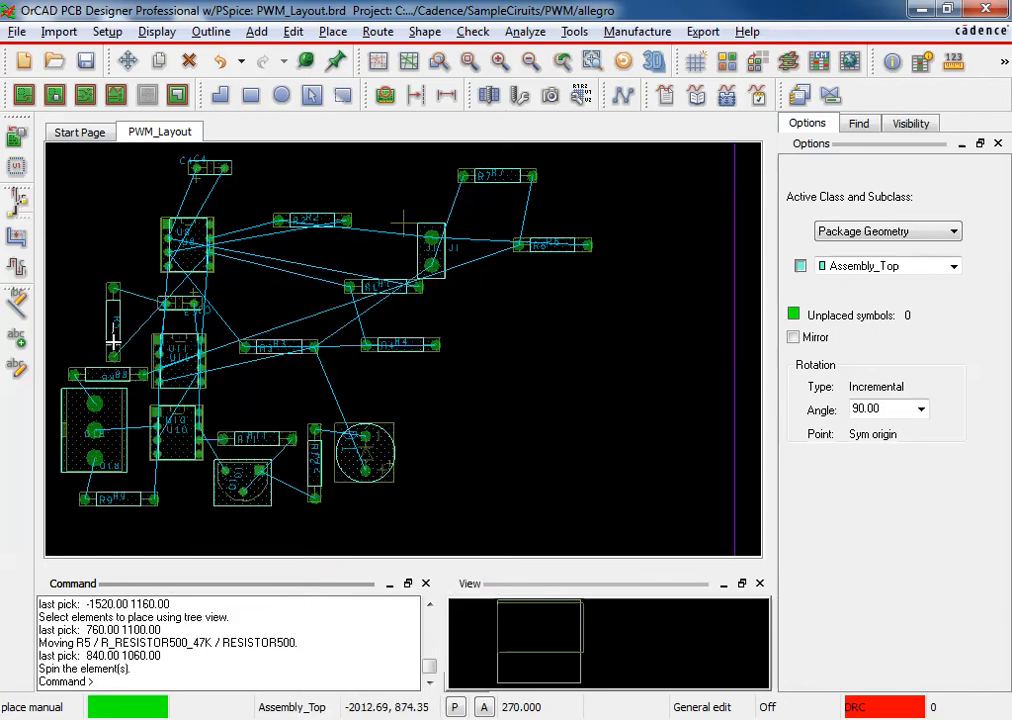
left_click(120, 326)
left_click(123, 317)
Shift U8 to about (-1520, 1580) and place capacitor C4 just left of it, rotated to 270 degrees, at about (-1920, 1600).
left_click(195, 237)
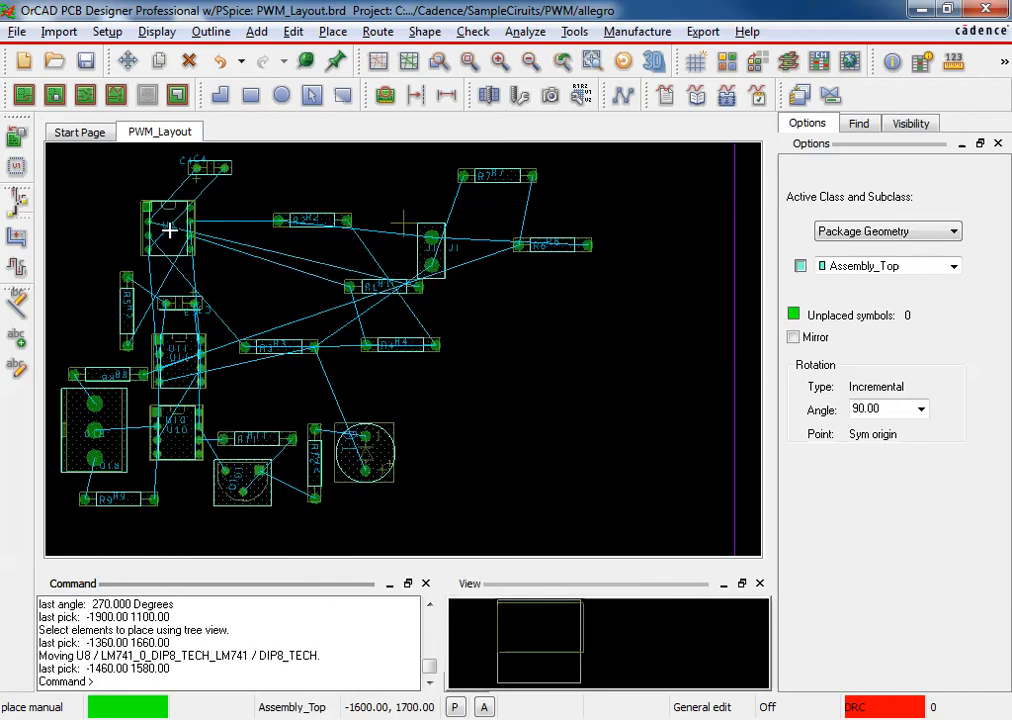
left_click(178, 240)
left_click(218, 165)
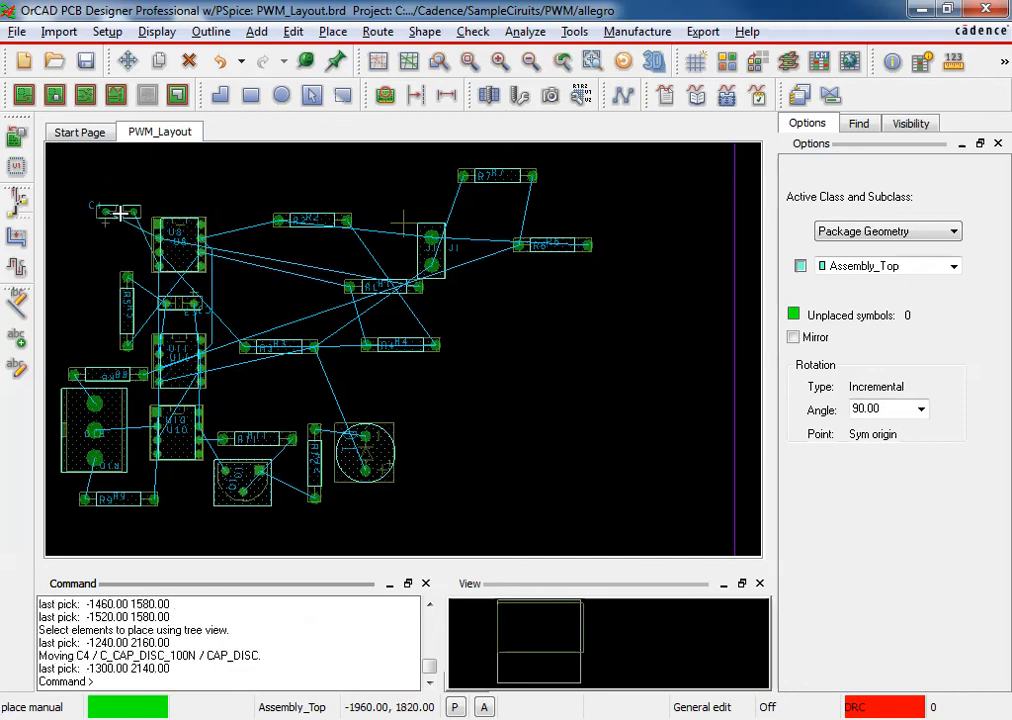
right_click(116, 222)
left_click(158, 456)
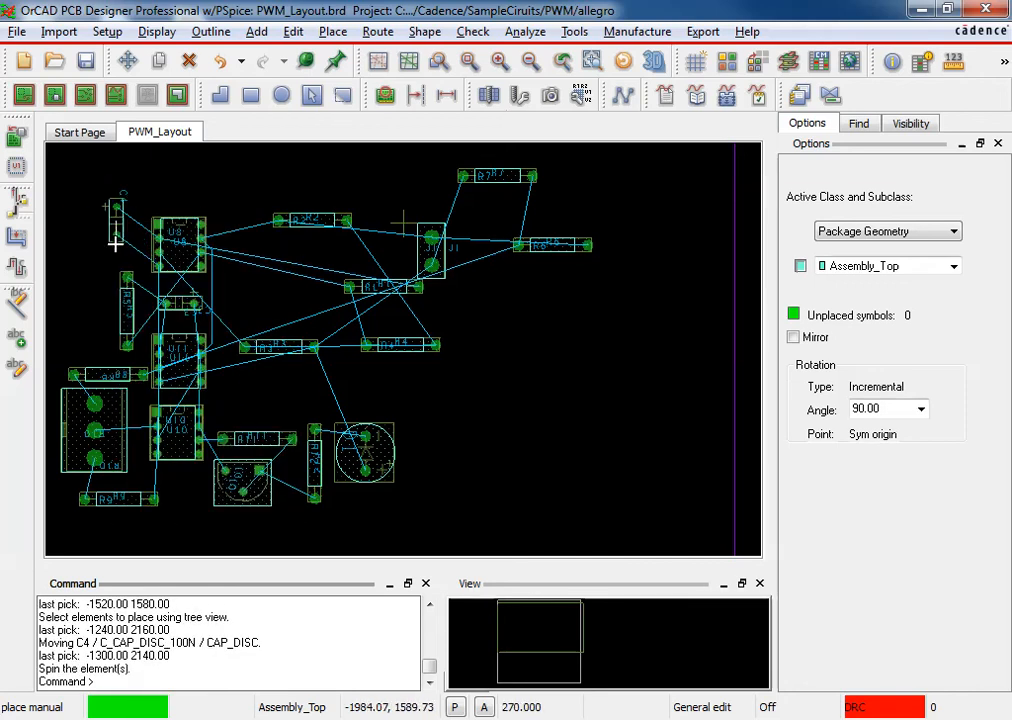
left_click(117, 219)
left_click(124, 241)
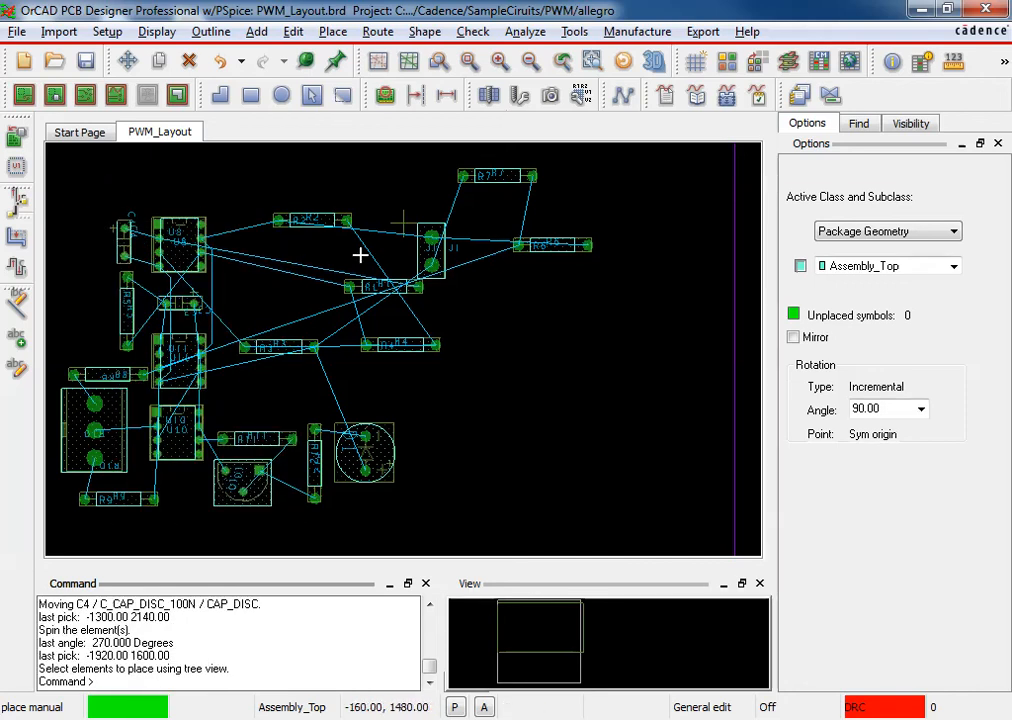
Move resistor R2 directly above U8, rotate it to 180 degrees and place it at about (-1560, 1960).
left_click(304, 214)
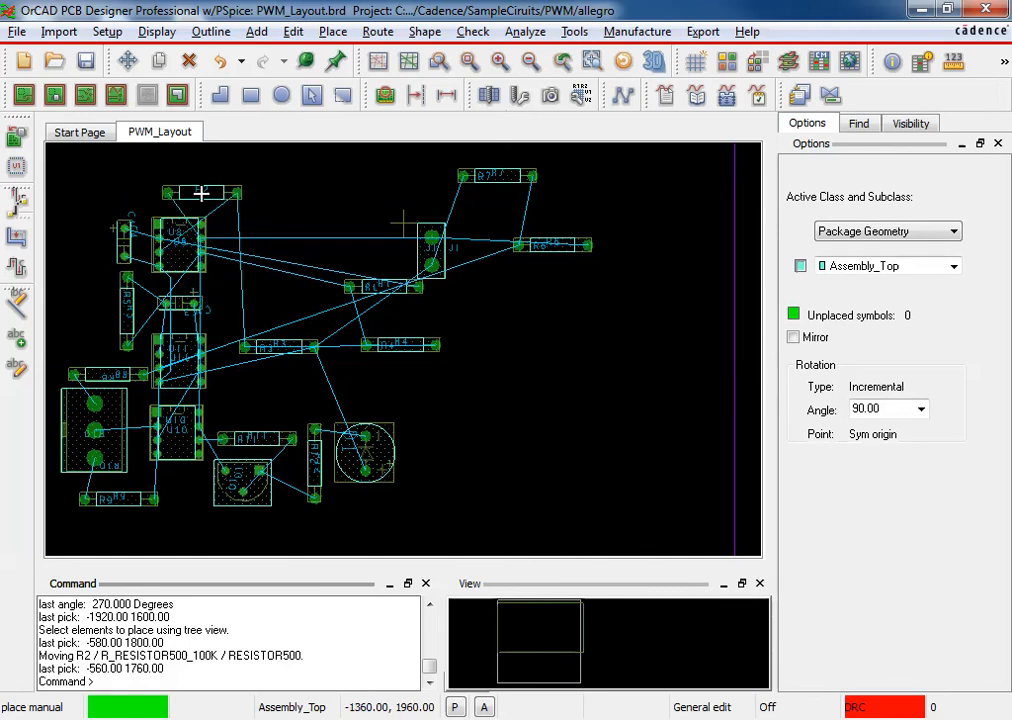
left_click(174, 193)
left_click(174, 193)
right_click(174, 193)
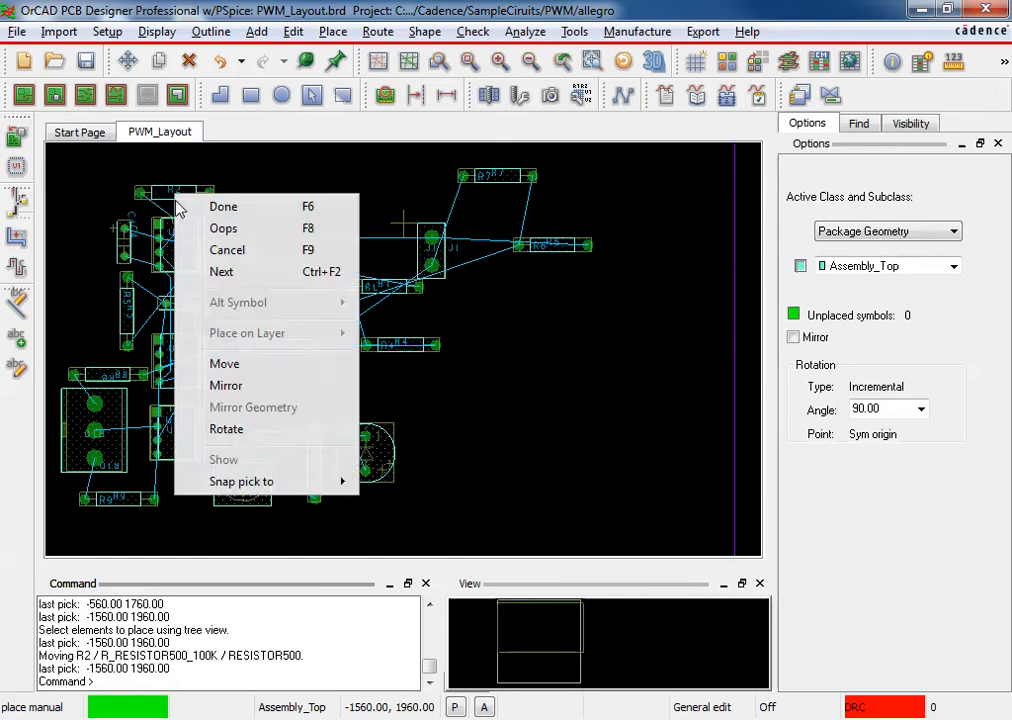
left_click(289, 429)
left_click(174, 194)
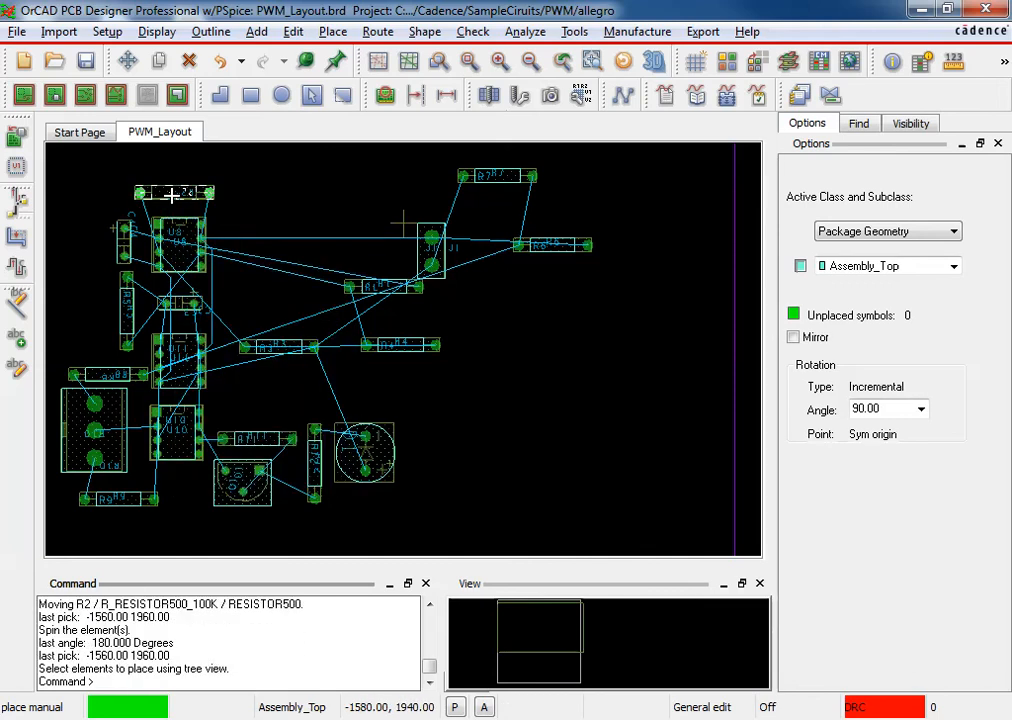
Move header J1 right of U8 to about (-780, 1500) and place R1 between them, rotated to 90 degrees, at about (-1040, 1660).
left_click(430, 245)
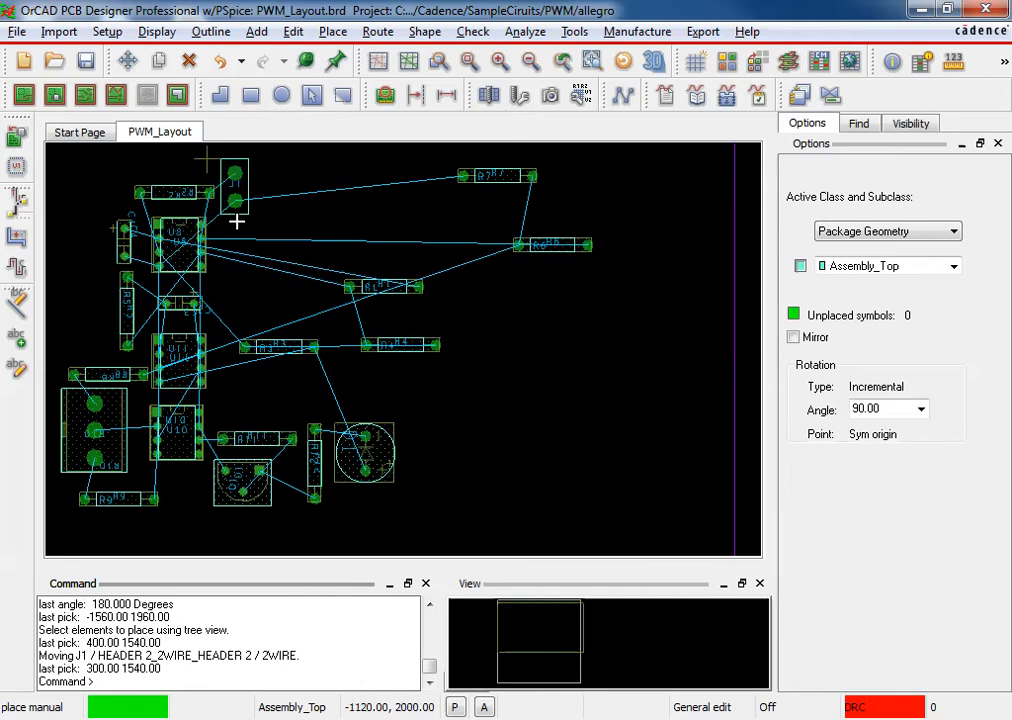
left_click(281, 258)
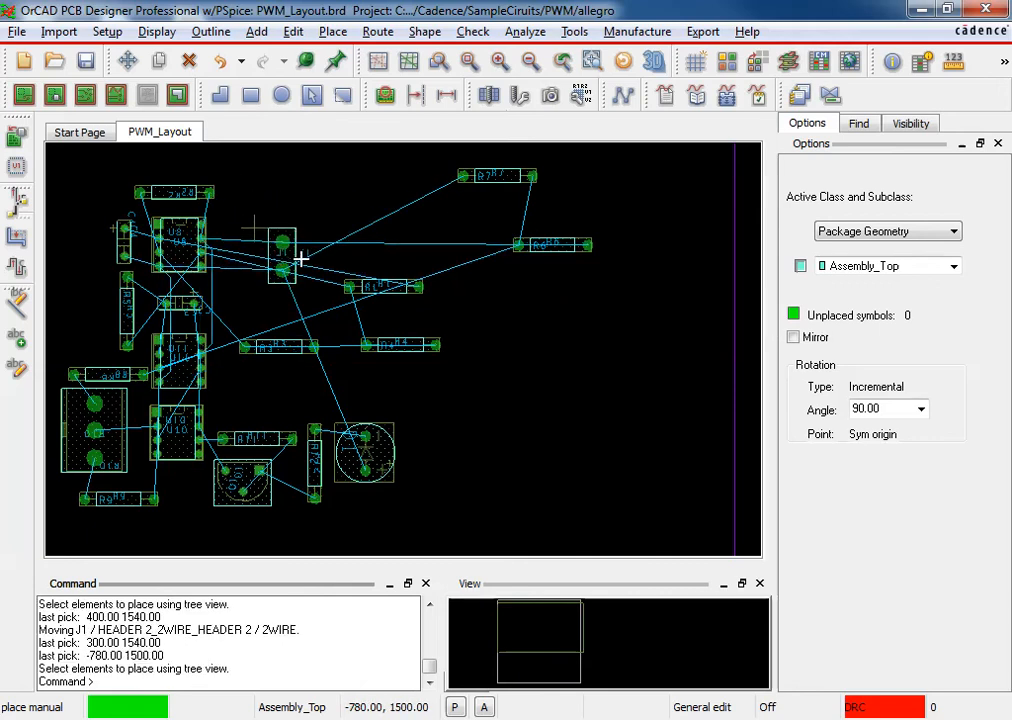
left_click(390, 290)
right_click(270, 175)
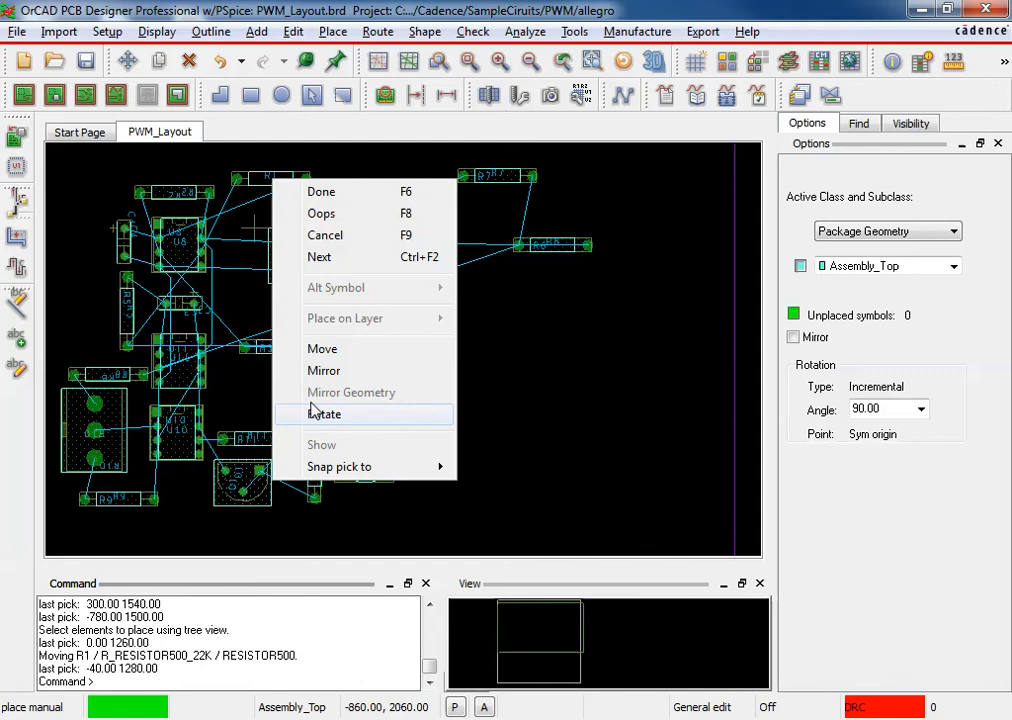
left_click(324, 414)
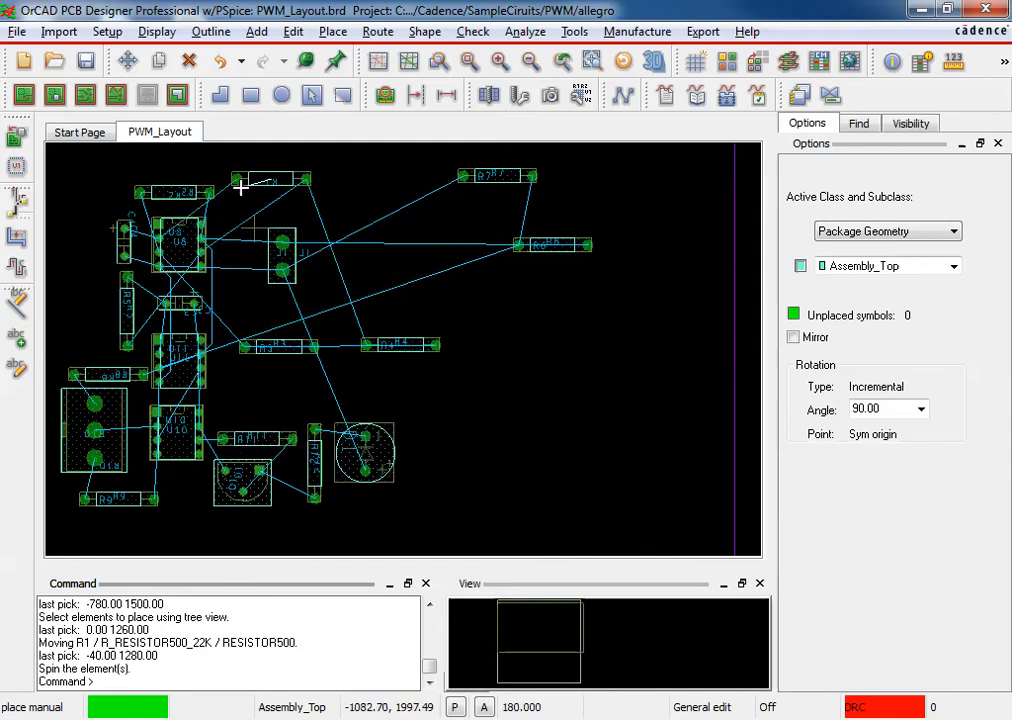
left_click(250, 170)
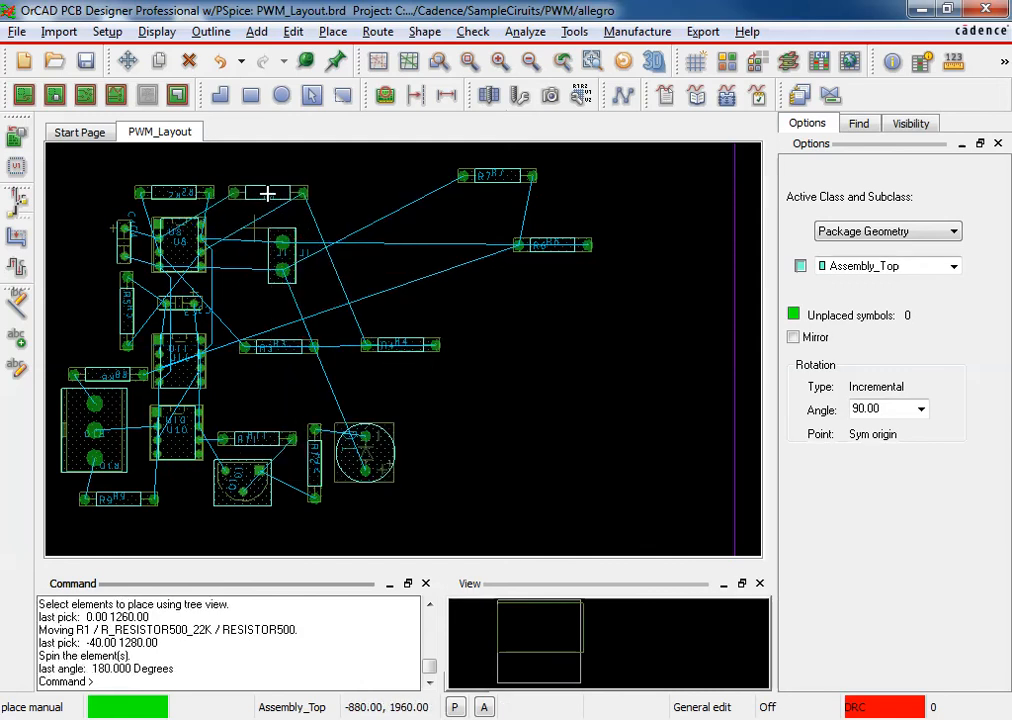
right_click(269, 194)
left_click(319, 428)
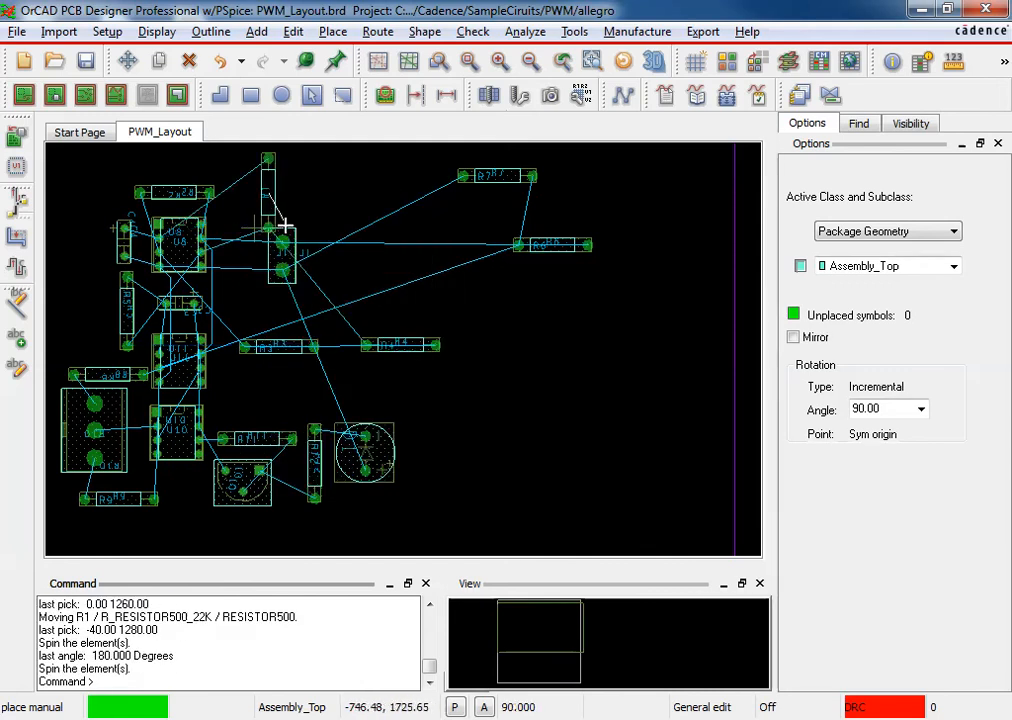
left_click(239, 202)
left_click(240, 226)
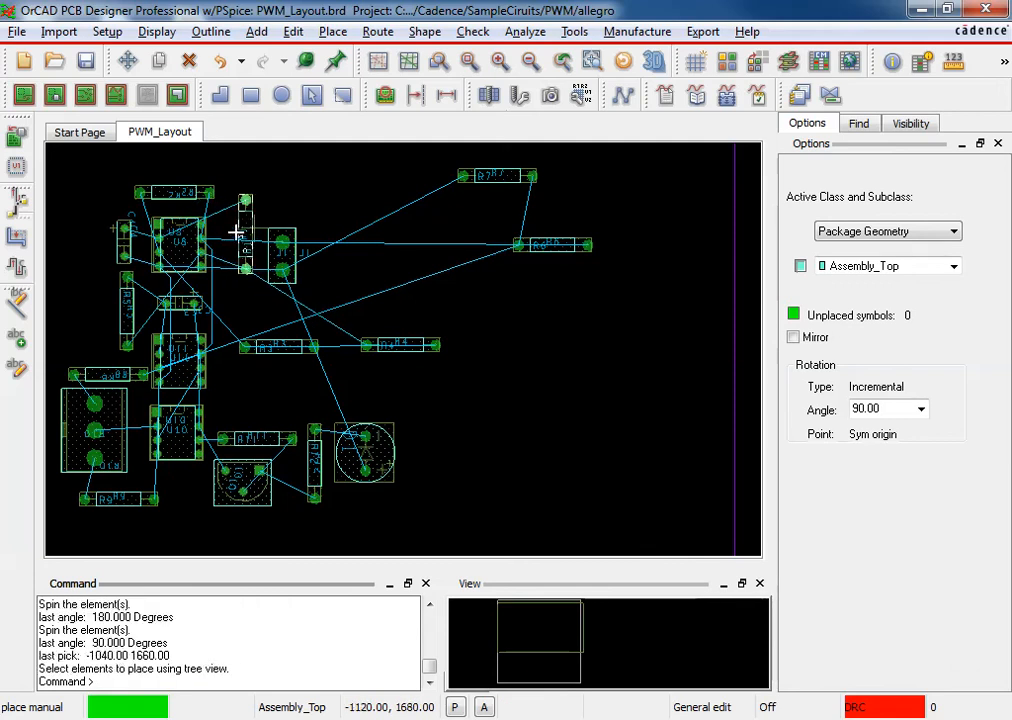
Place resistor R4 below J1 at about (-920, 1160) and R3 under it, rotated to 180 degrees, at about (-920, 940).
left_click(400, 345)
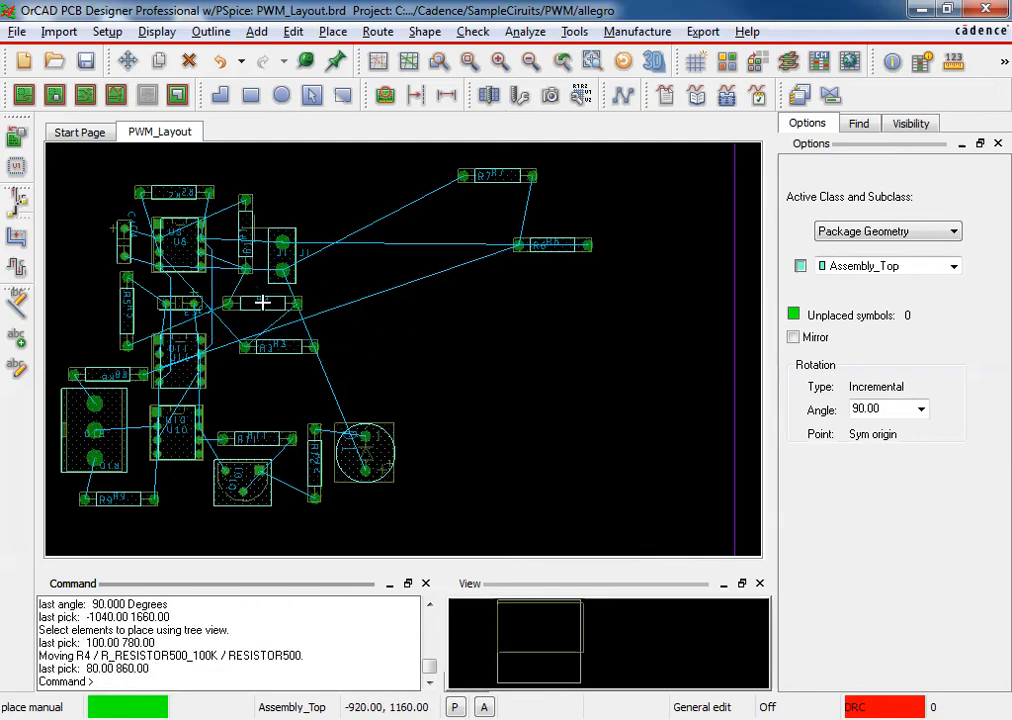
left_click(262, 302)
left_click(289, 348)
right_click(267, 361)
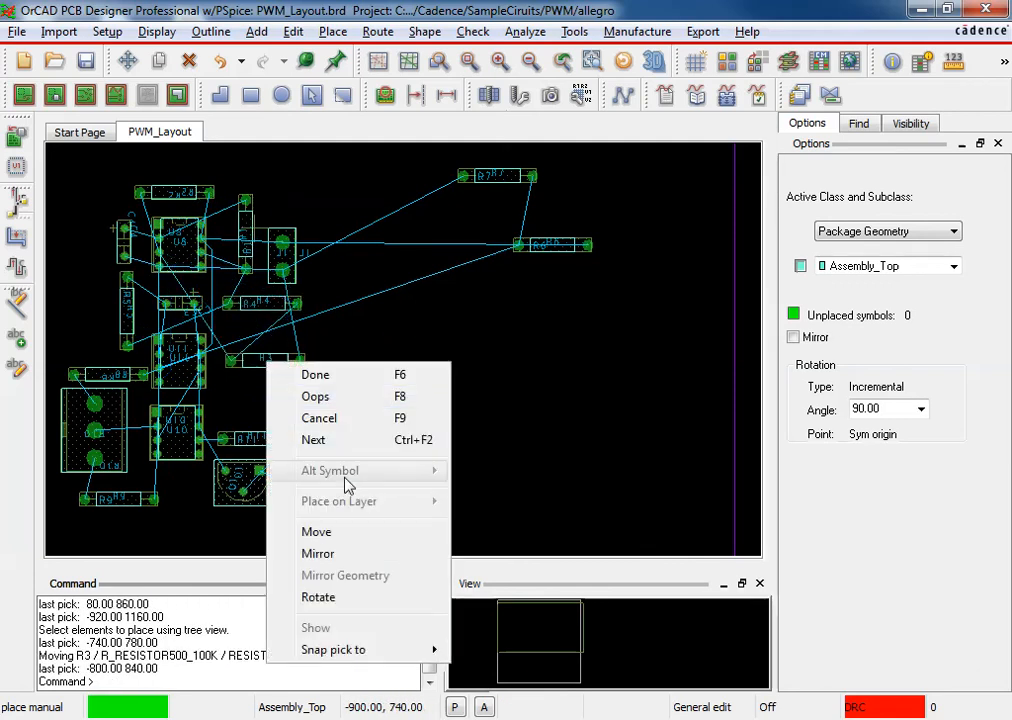
left_click(318, 597)
left_click(266, 361)
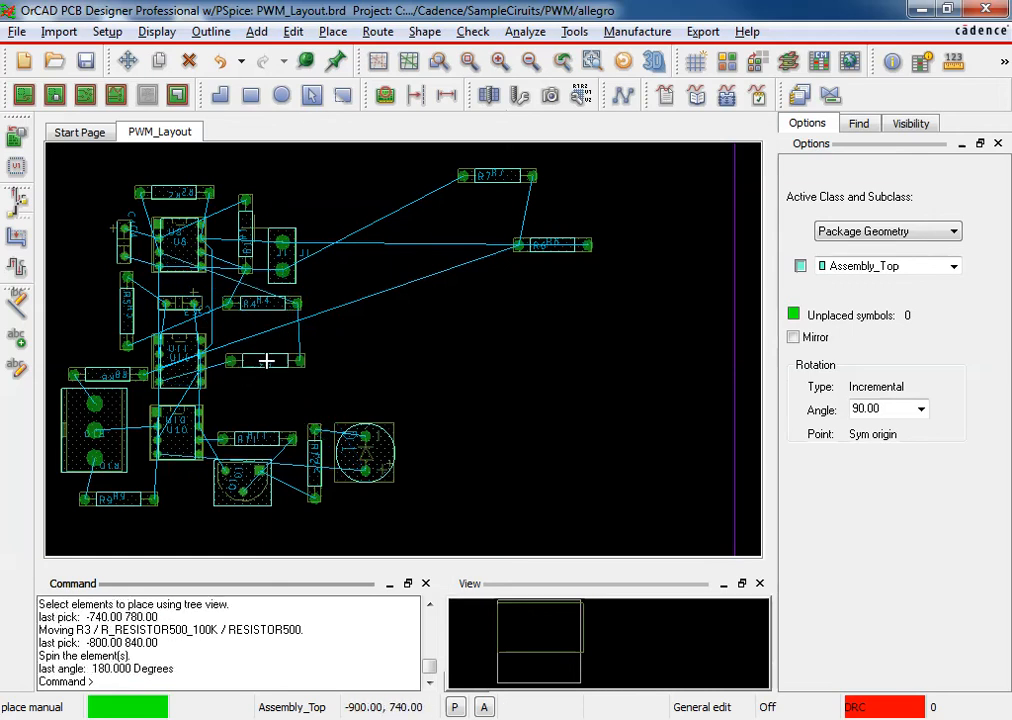
left_click(267, 342)
Move resistor R6 to the left of R5, rotate it to 90 degrees and place it at about (-2120, 1120).
left_click(542, 242)
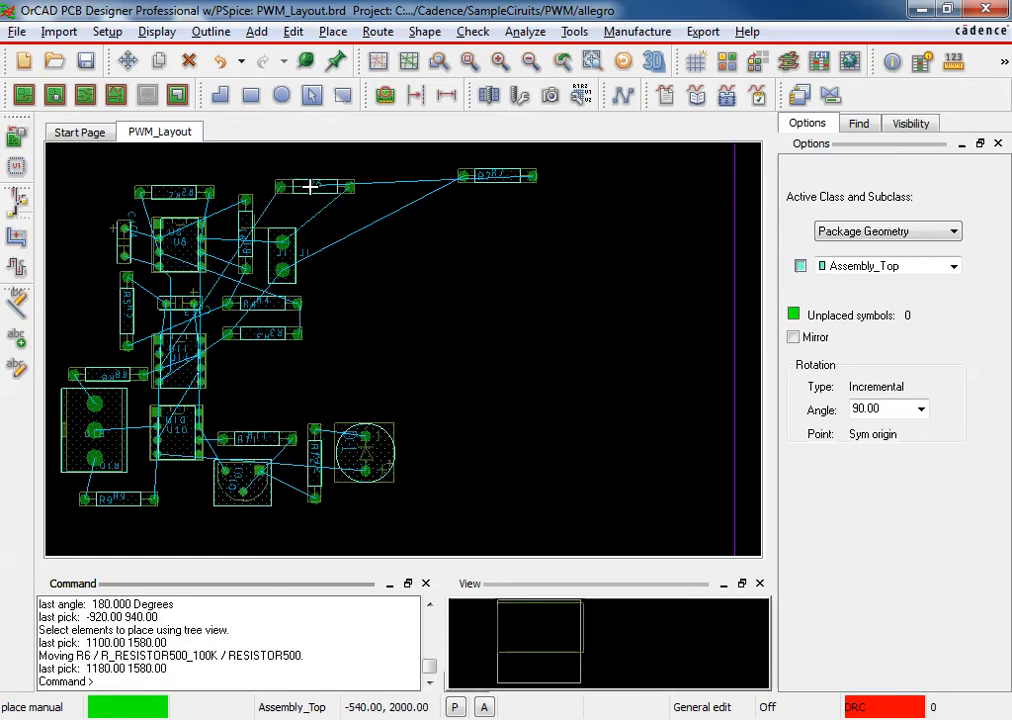
right_click(309, 189)
left_click(301, 185)
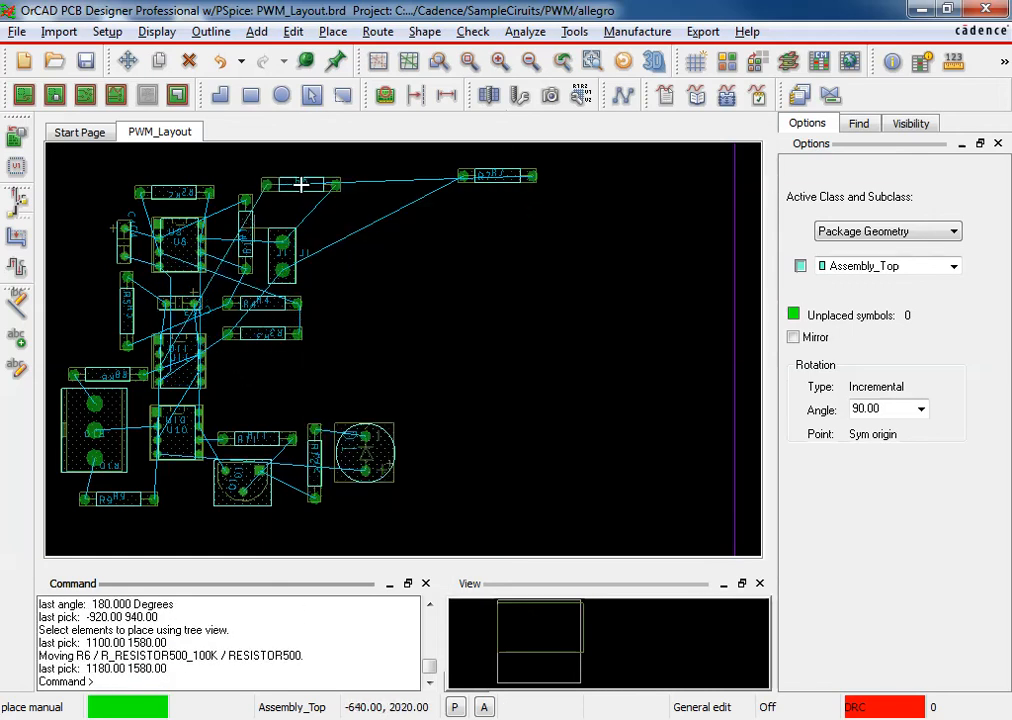
right_click(79, 311)
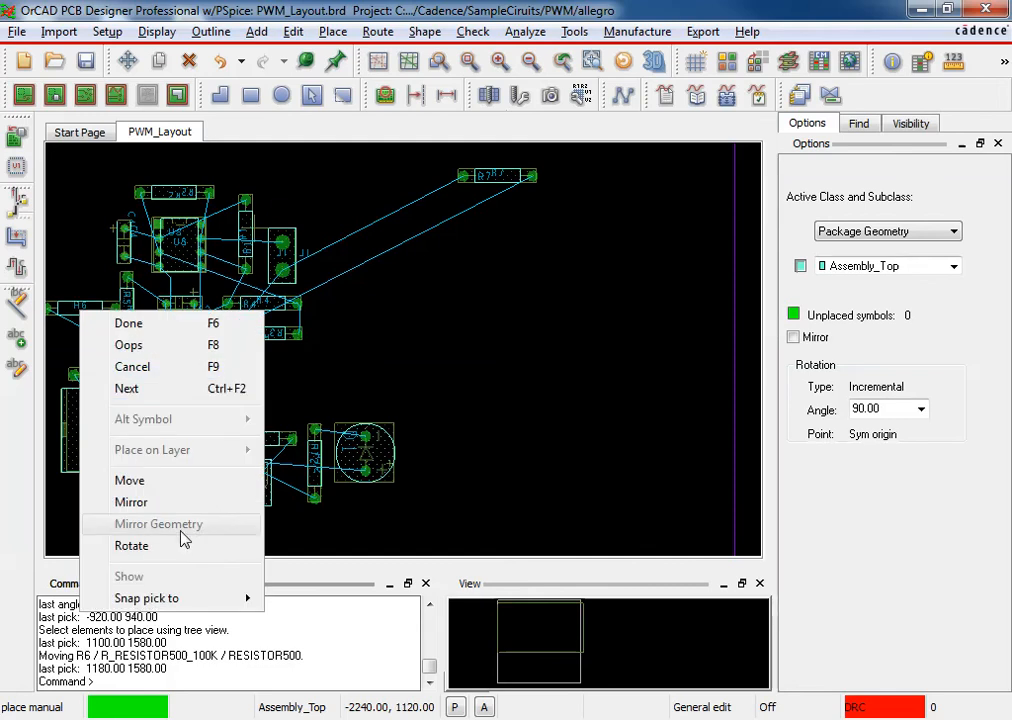
left_click(176, 545)
left_click(94, 316)
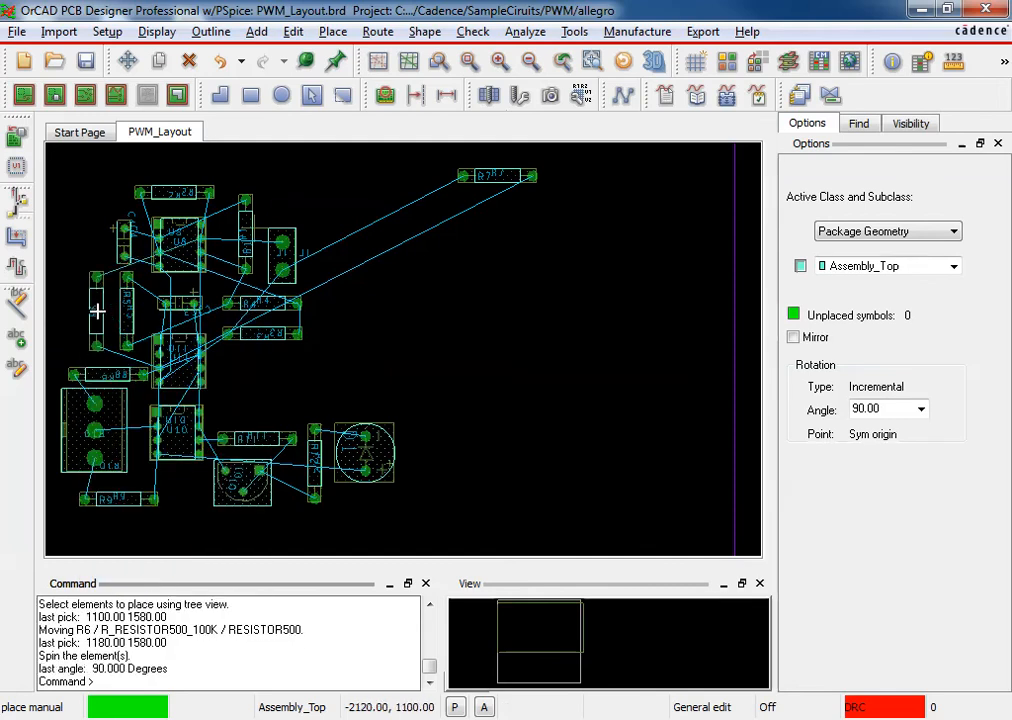
left_click(97, 311)
Move resistor R7 directly below R3, rotate it to 180 degrees and place it at about (-940, 680).
left_click(510, 178)
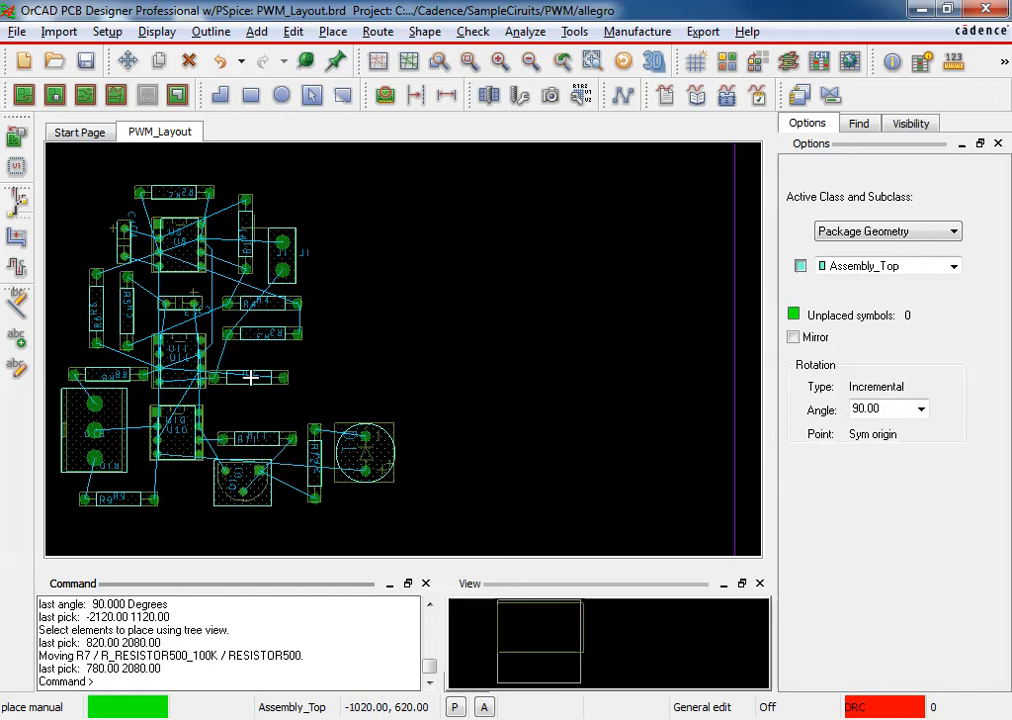
right_click(268, 373)
left_click(337, 610)
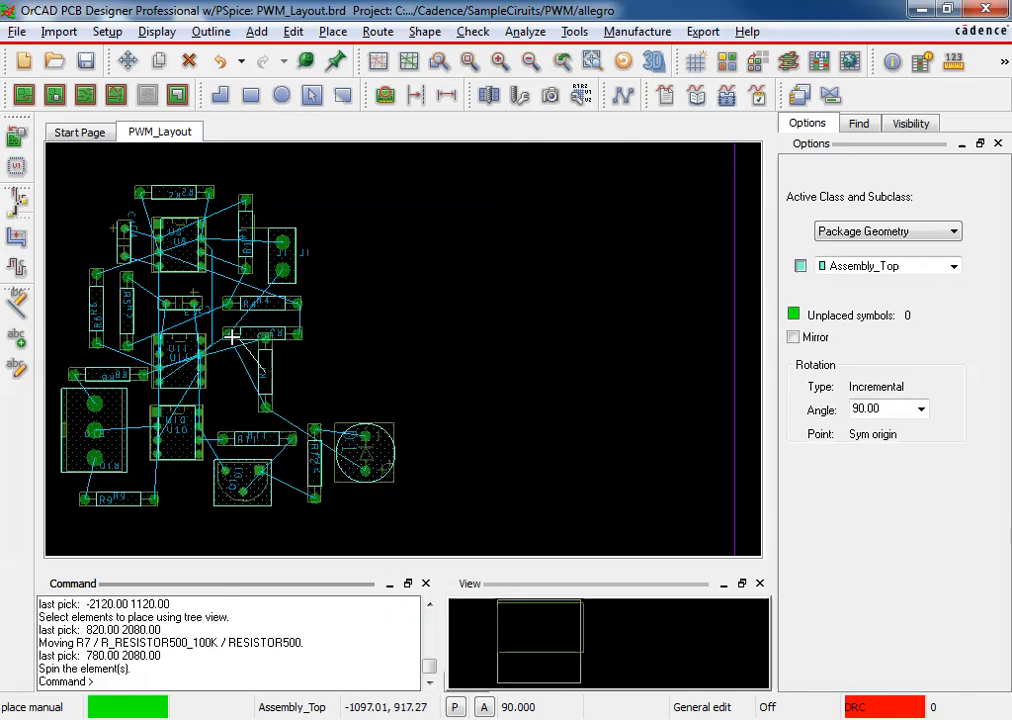
left_click(267, 370)
left_click(268, 373)
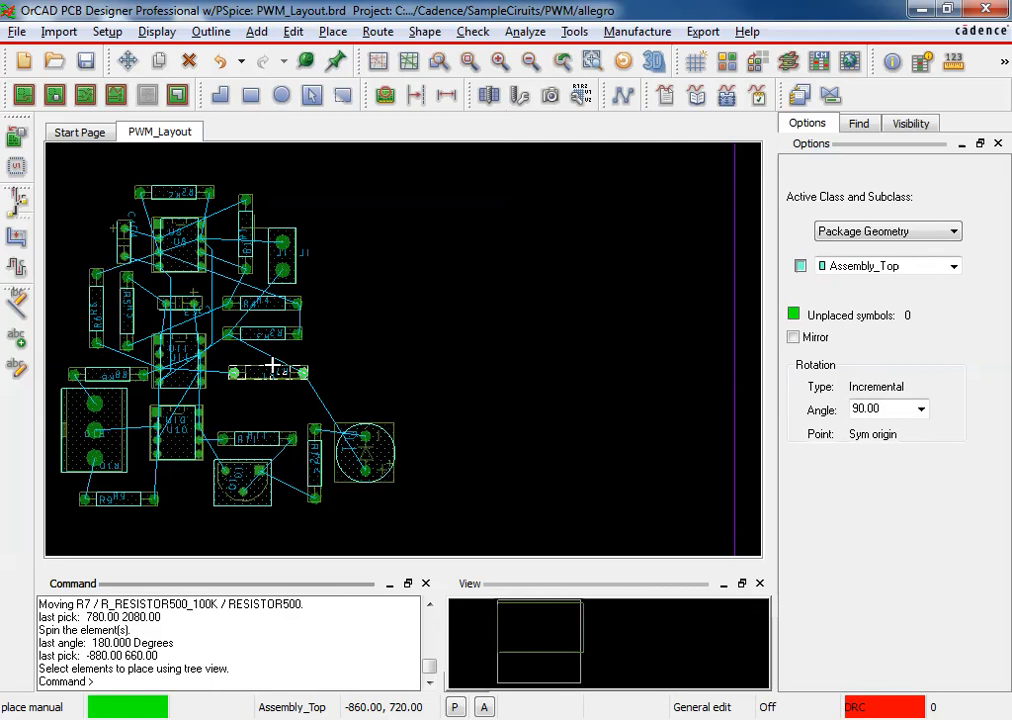
left_click(271, 377)
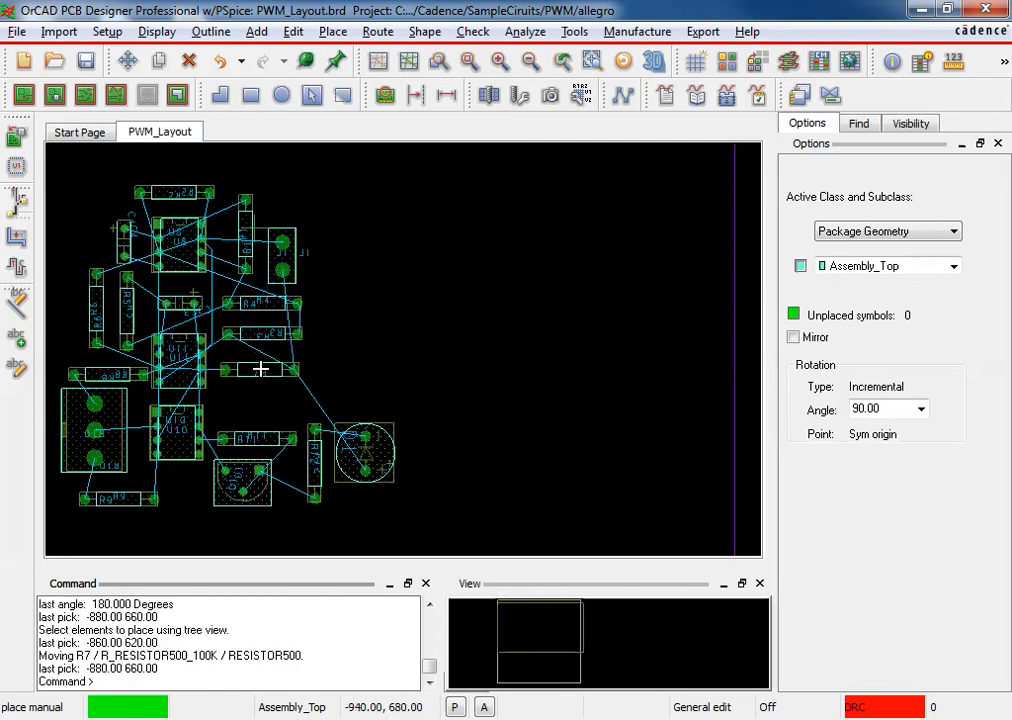
left_click(261, 367)
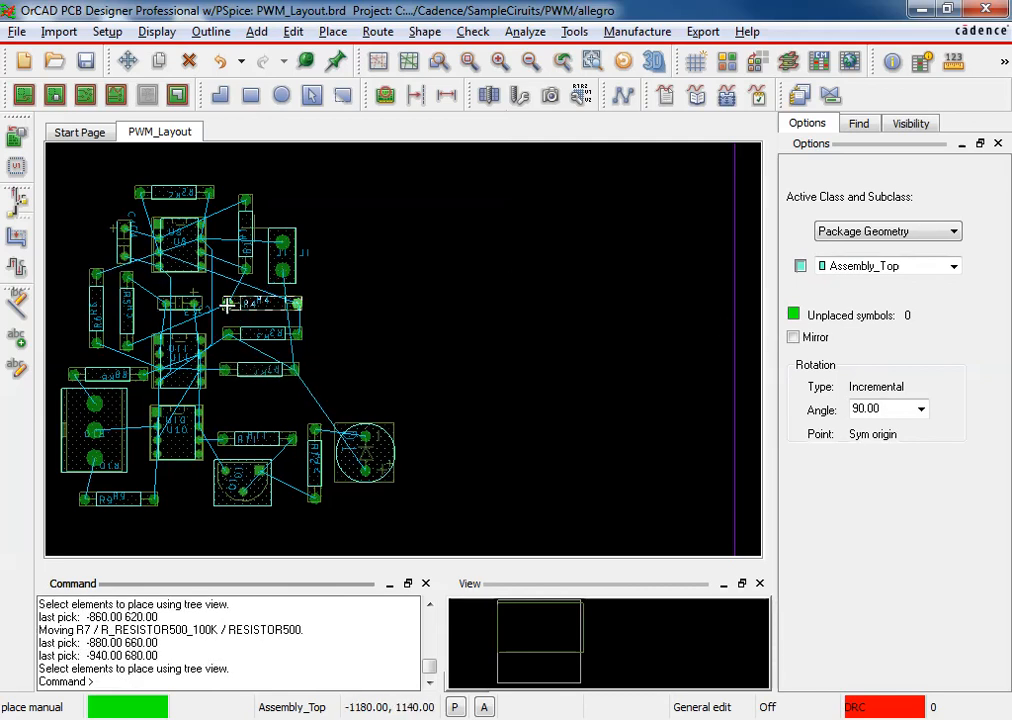
Save the board, overwriting the existing PWM_Layout.brd file.
scroll(222, 300, "up", 2)
scroll(133, 292, "down", 4)
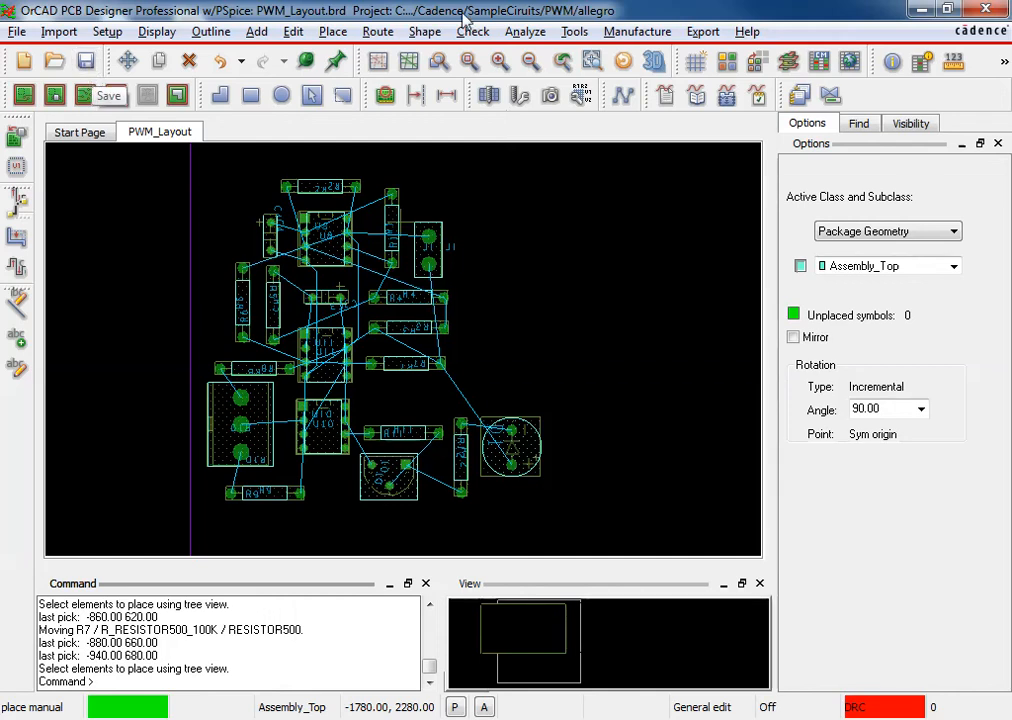
left_click(86, 61)
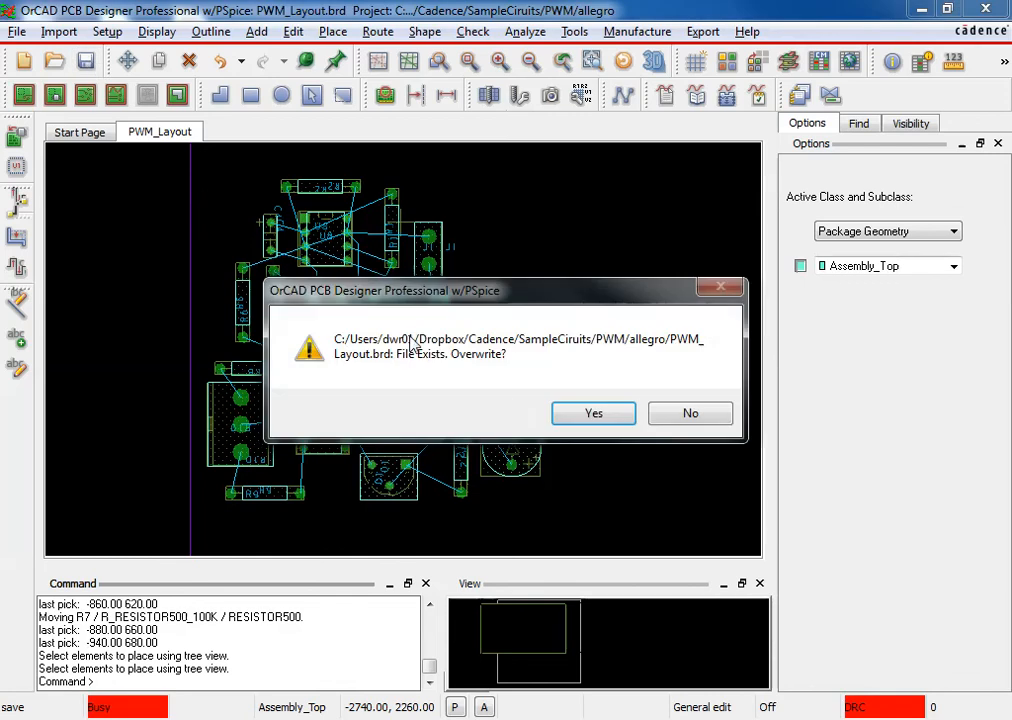
left_click(590, 410)
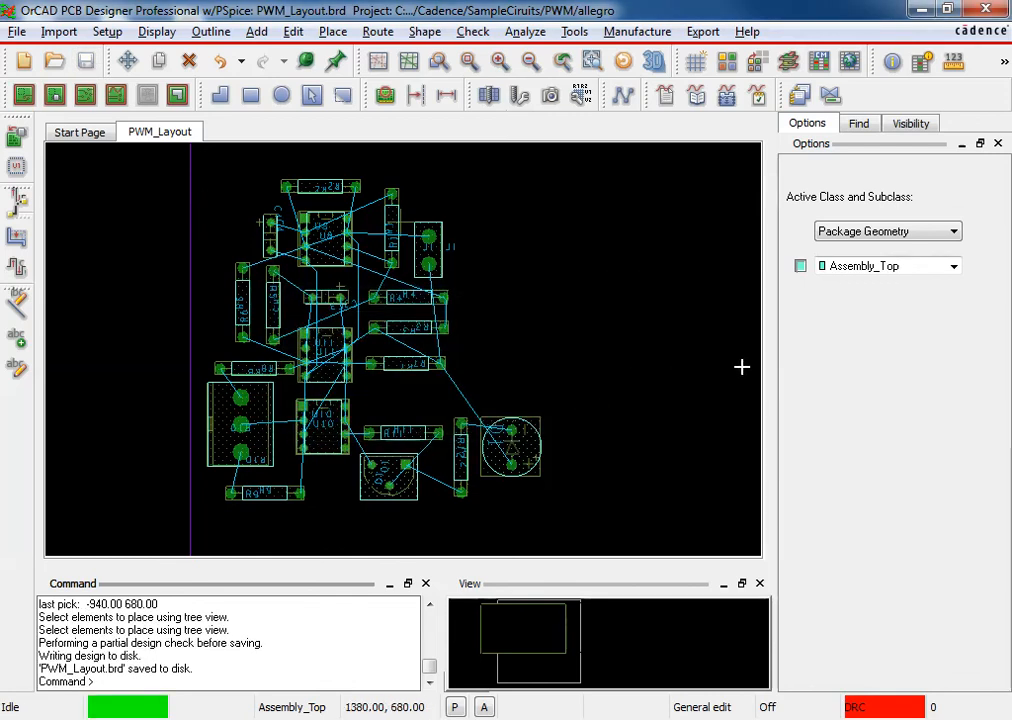